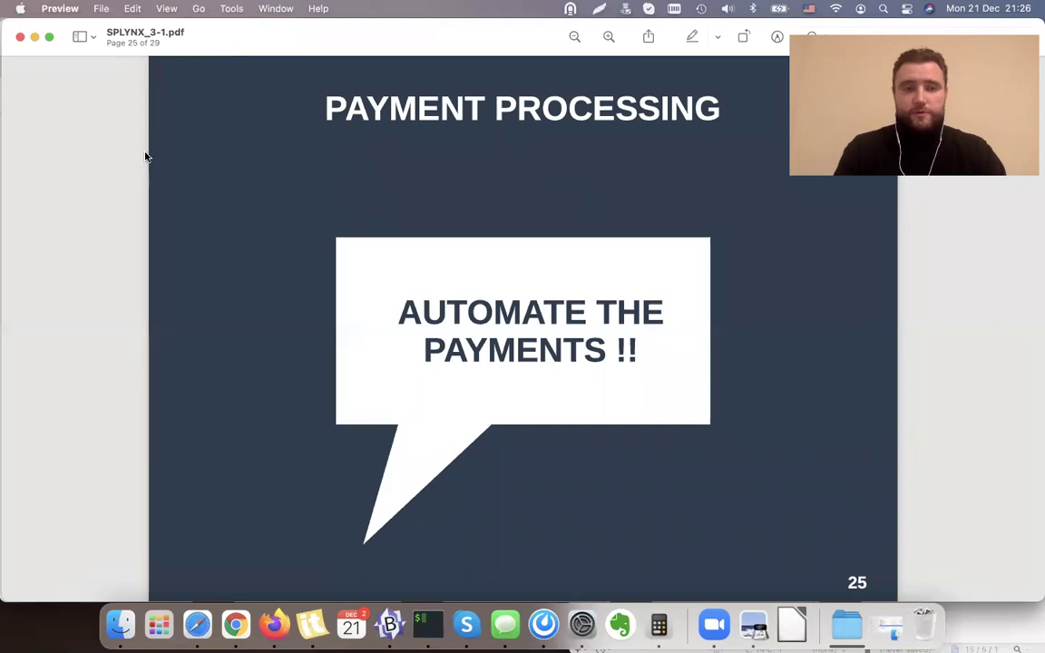
Advance SPLYNX_3-1.pdf to slide 26, Payment Processing, and minimize the Preview window.
{"action": "scroll", "coordinate": [145, 157], "scroll_direction": "down", "scroll_amount": 5}
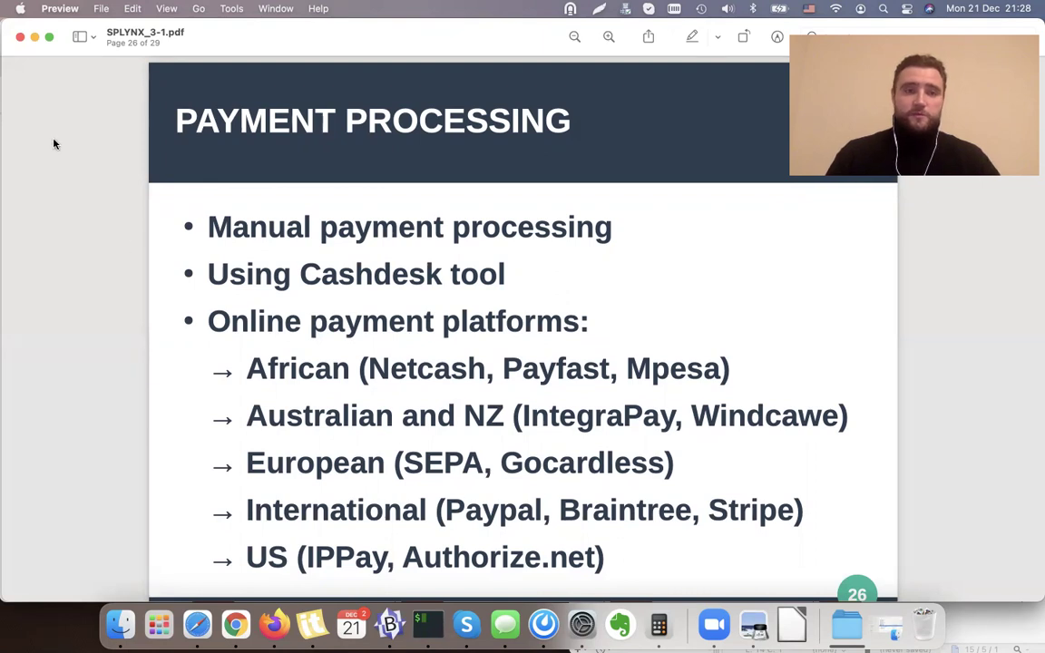
{"action": "left_click", "coordinate": [35, 36]}
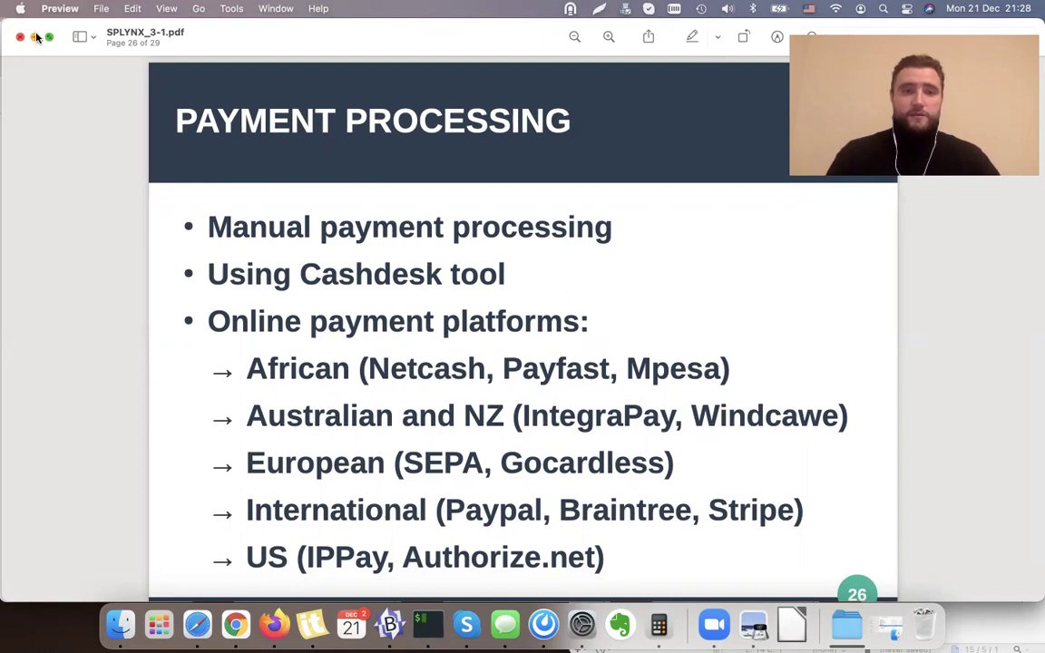
In Safari, open the payment form for the 119.03 € invoice with Cash as the payment type.
{"action": "left_click", "coordinate": [192, 67]}
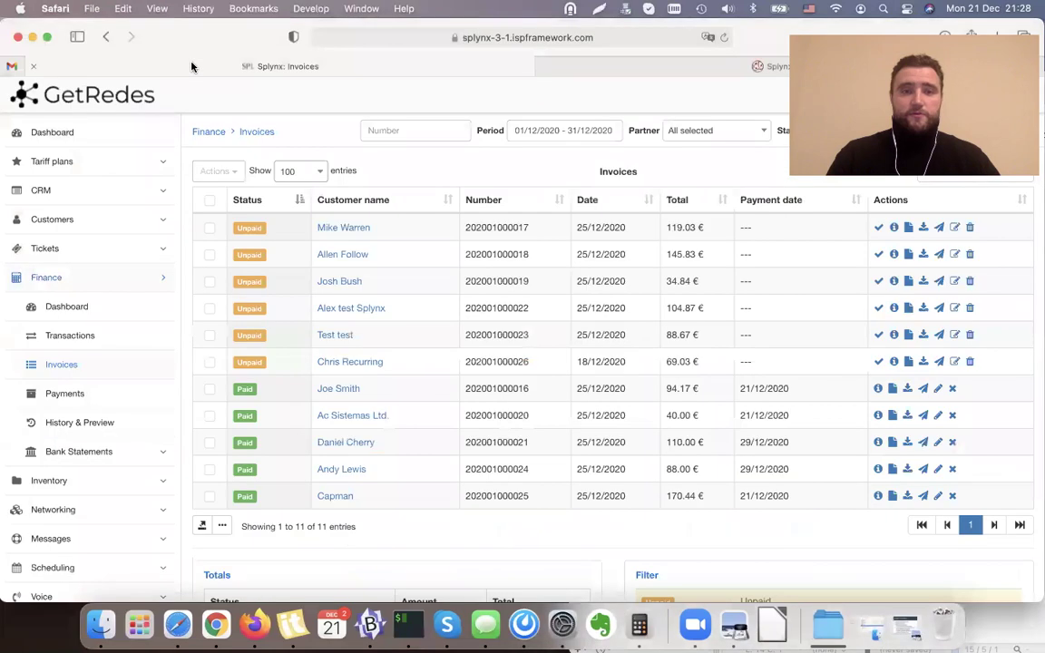
{"action": "left_click", "coordinate": [878, 229]}
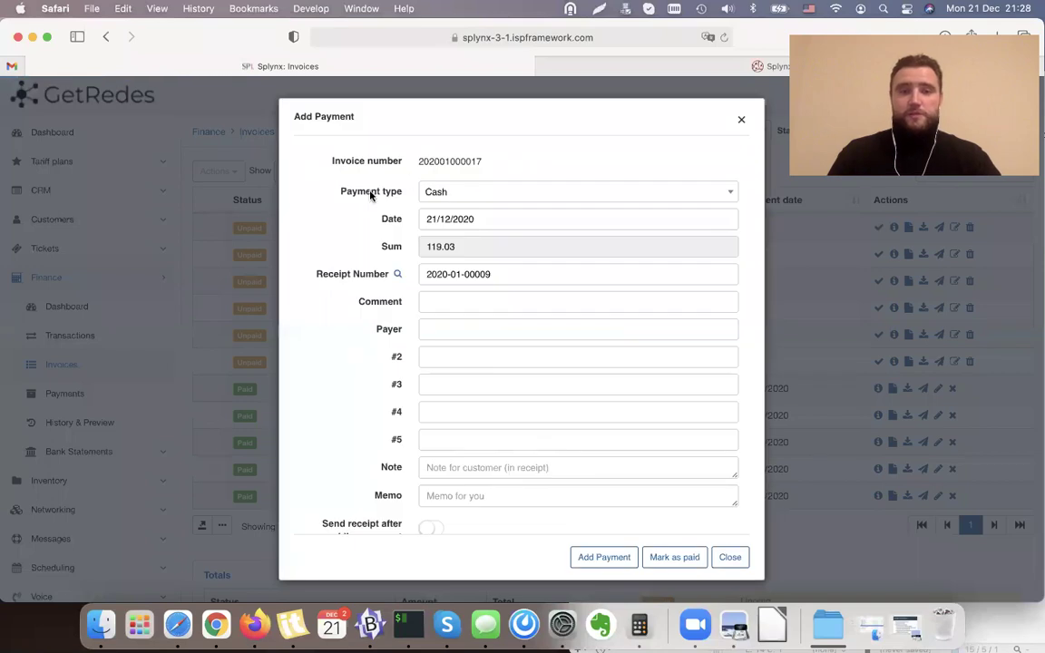
{"action": "left_click", "coordinate": [498, 193]}
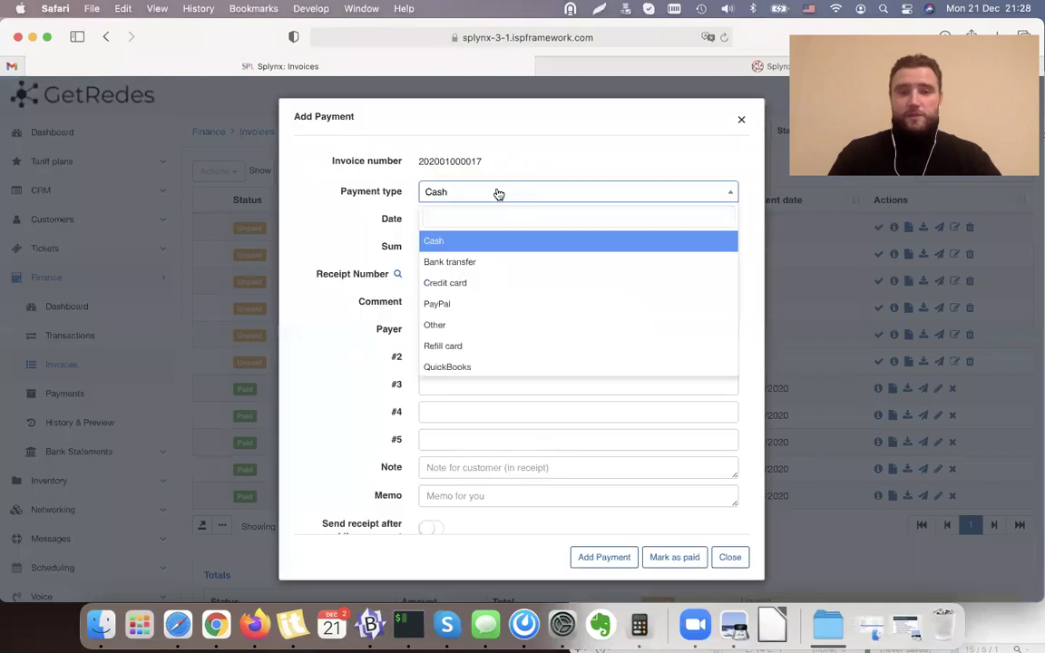
{"action": "left_click", "coordinate": [434, 238]}
{"action": "left_click", "coordinate": [436, 222]}
{"action": "left_click", "coordinate": [451, 246]}
{"action": "double_click", "coordinate": [451, 246]}
{"action": "triple_click", "coordinate": [501, 241]}
{"action": "left_click", "coordinate": [373, 508]}
{"action": "scroll", "coordinate": [374, 505], "scroll_direction": "down", "scroll_amount": 1}
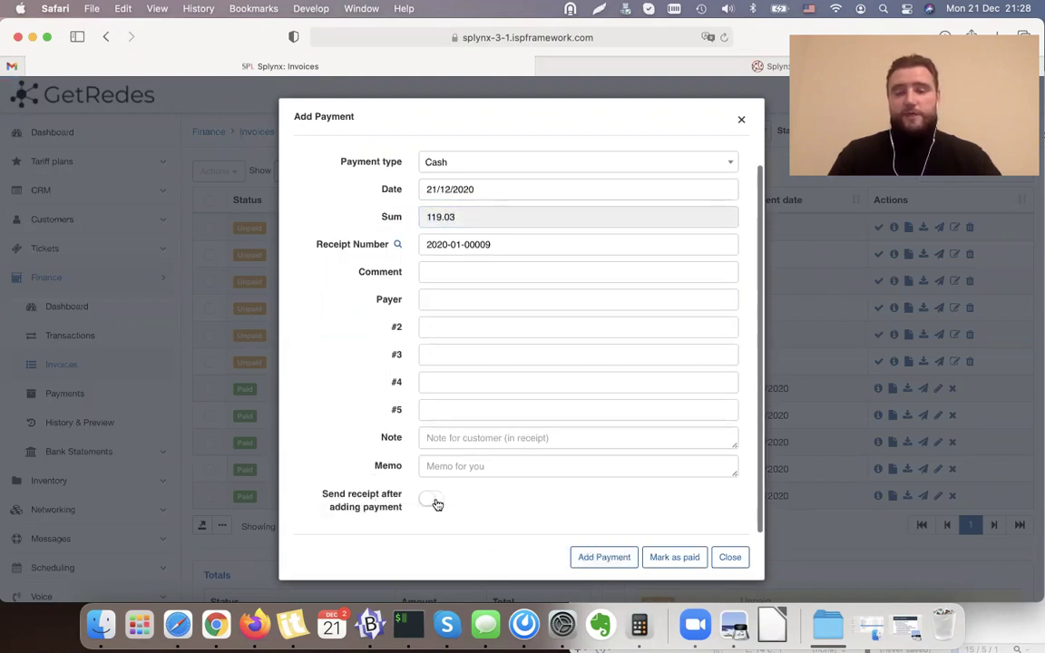
{"action": "scroll", "coordinate": [392, 454], "scroll_direction": "up", "scroll_amount": 1}
Add the comment 'Paid in cash in my office' and save the cash payment.
{"action": "left_click", "coordinate": [451, 302]}
{"action": "type", "text": "Paid in cahs"}
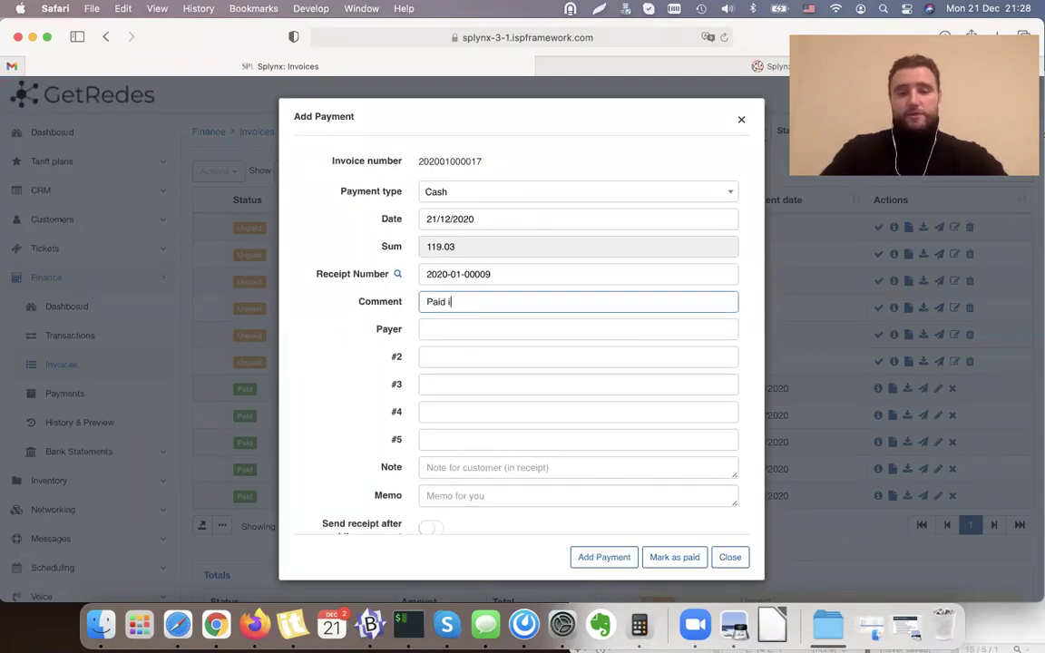
{"action": "key", "text": "BackSpace"}
{"action": "key", "text": "BackSpace"}
{"action": "key", "text": "BackSpace"}
{"action": "type", "text": "s"}
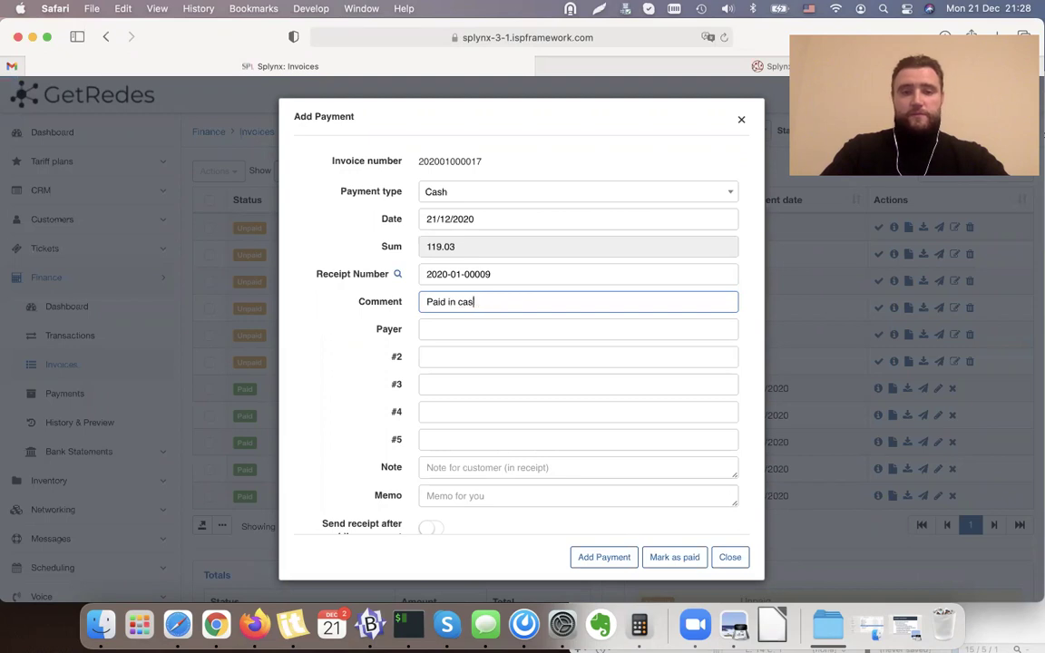
{"action": "type", "text": "h in my office"}
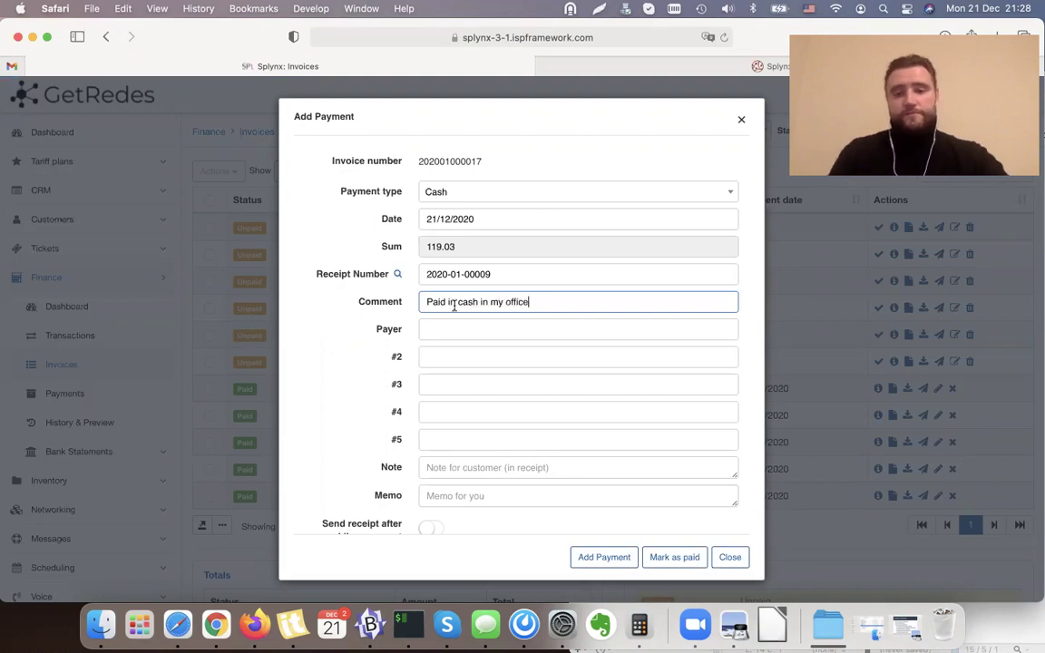
{"action": "left_click", "coordinate": [603, 557]}
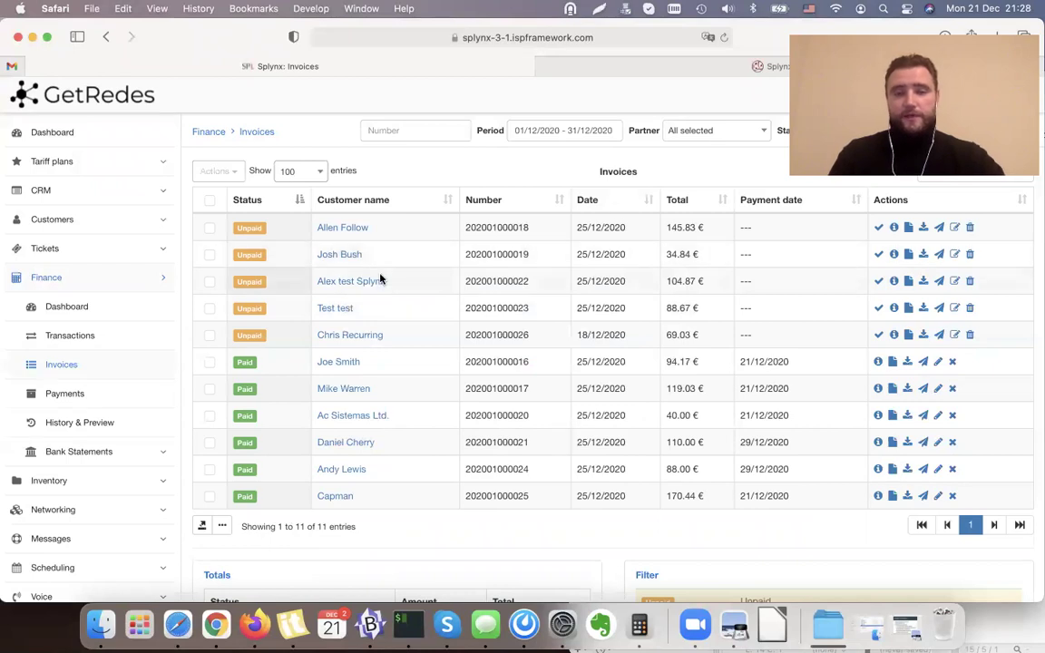
Open the test customer's profile and list their billing invoices.
{"action": "left_click", "coordinate": [339, 310]}
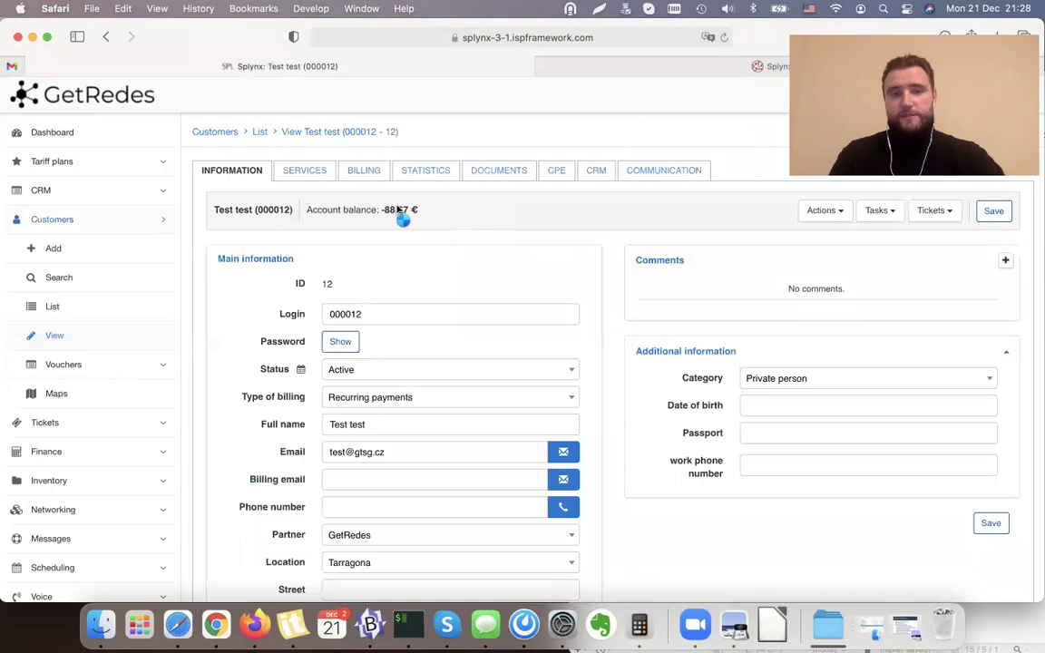
{"action": "left_click", "coordinate": [367, 173]}
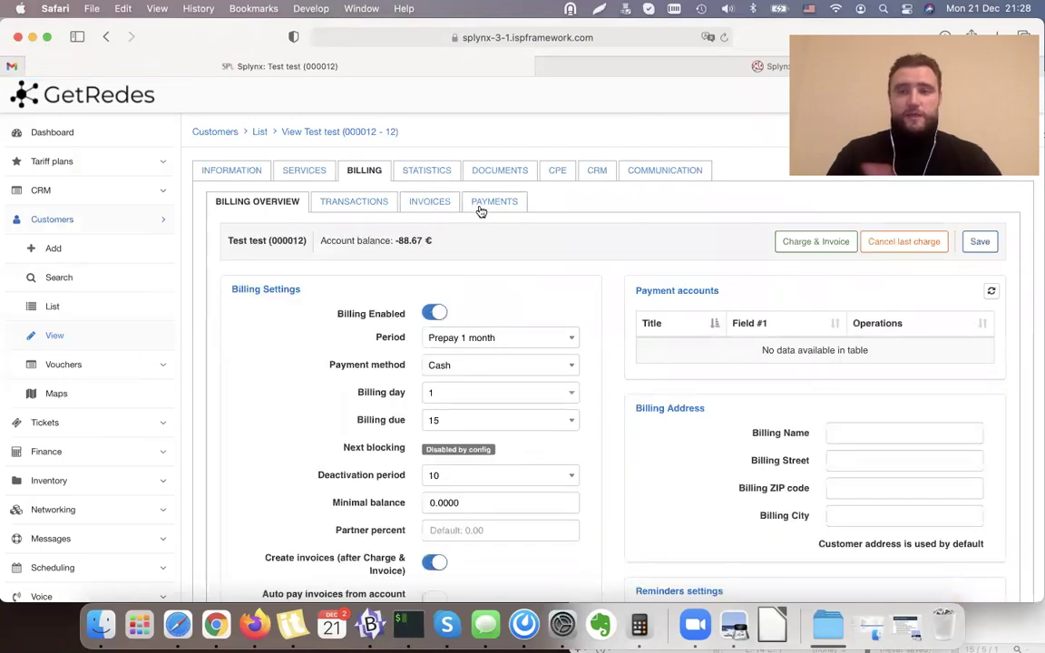
{"action": "left_click", "coordinate": [426, 207]}
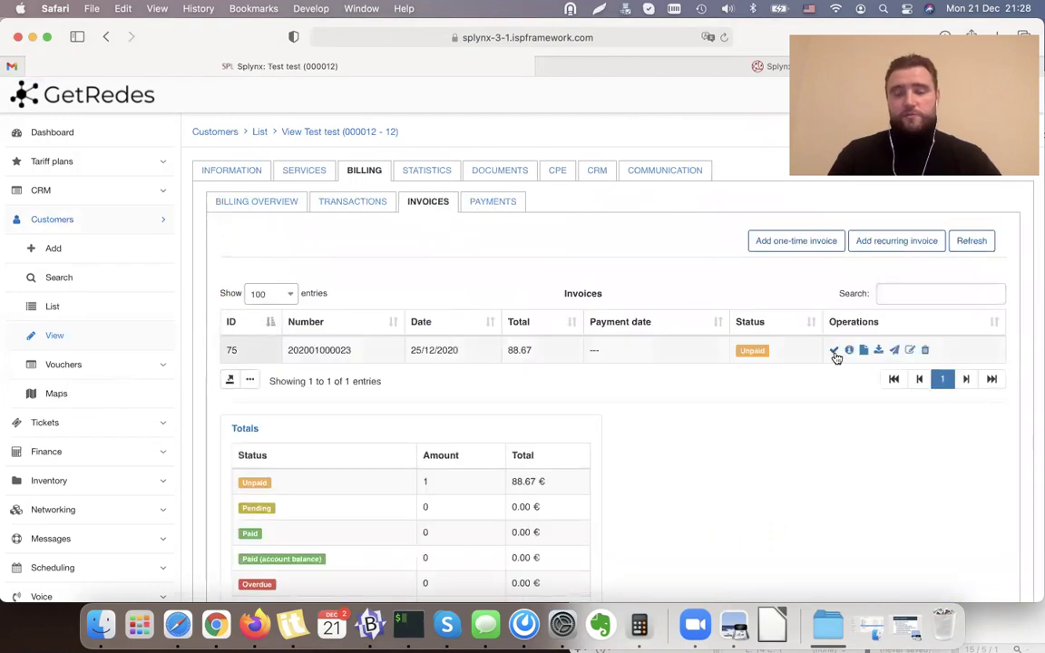
Review the 88.67 invoice's payment form, cancel it, then switch to the customer's Payments list.
{"action": "left_click", "coordinate": [835, 352]}
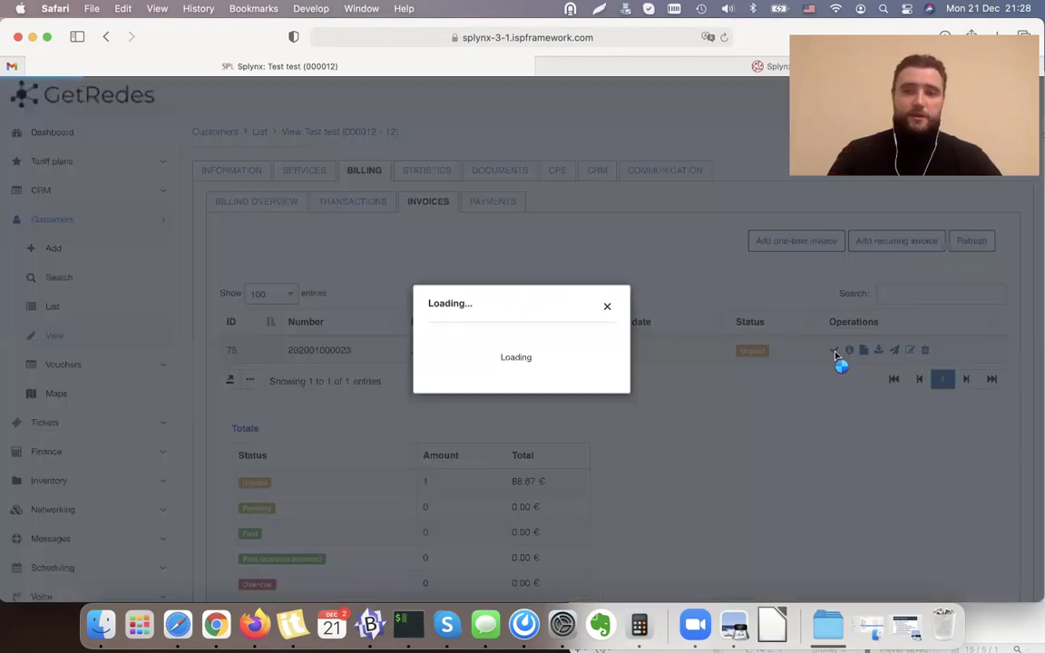
{"action": "double_click", "coordinate": [445, 246]}
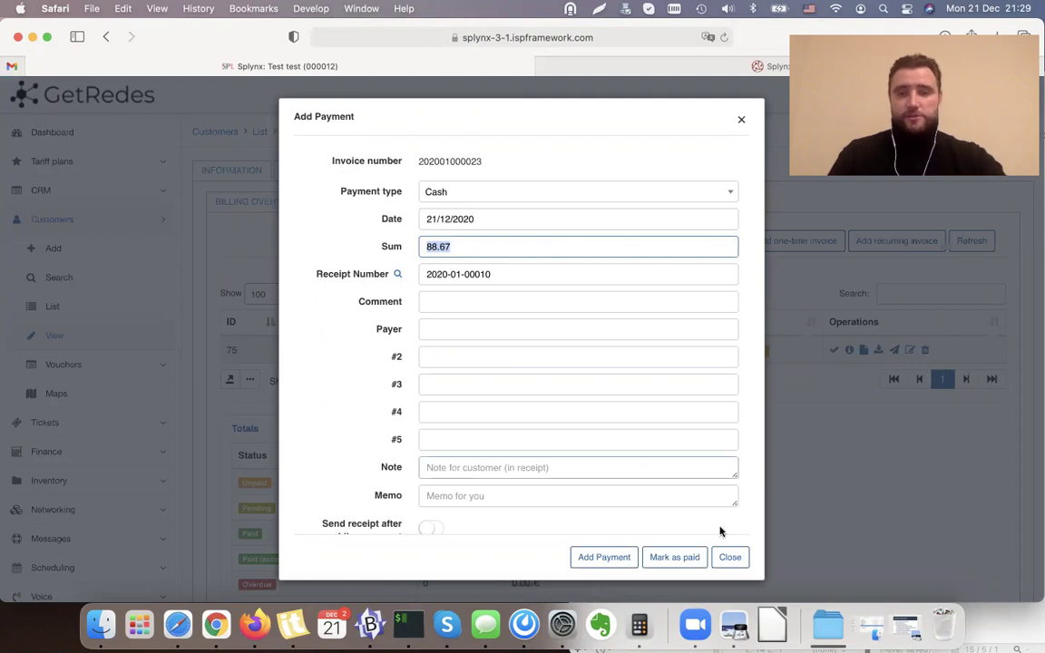
{"action": "left_click", "coordinate": [730, 558]}
{"action": "left_click", "coordinate": [490, 207]}
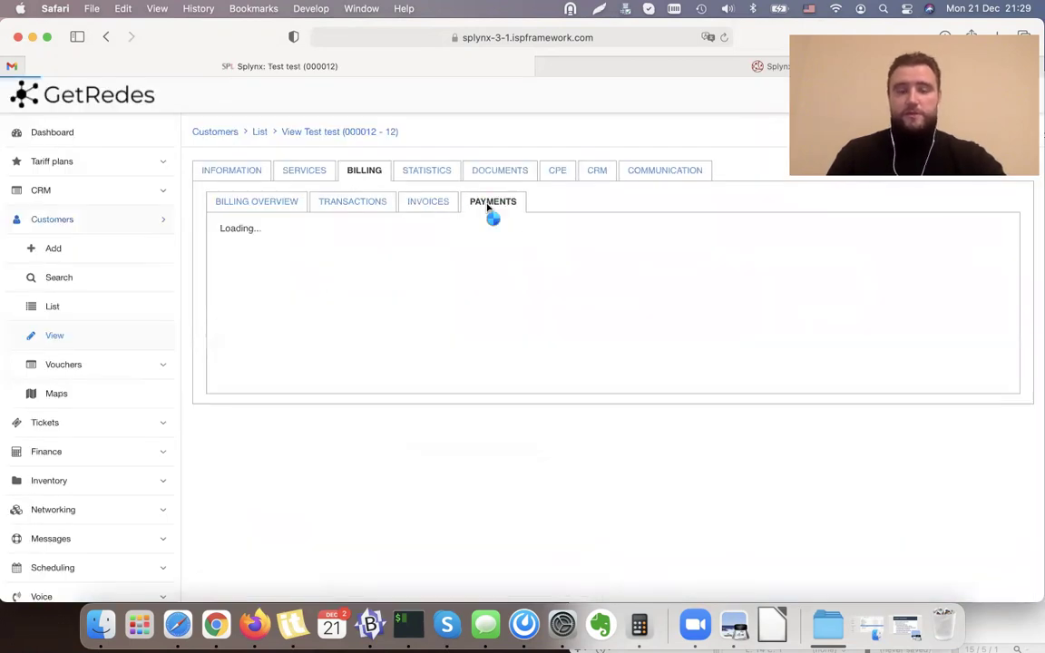
Add a standalone 100 payment commented '100 Euro in cash' to the customer's account.
{"action": "left_click", "coordinate": [903, 257]}
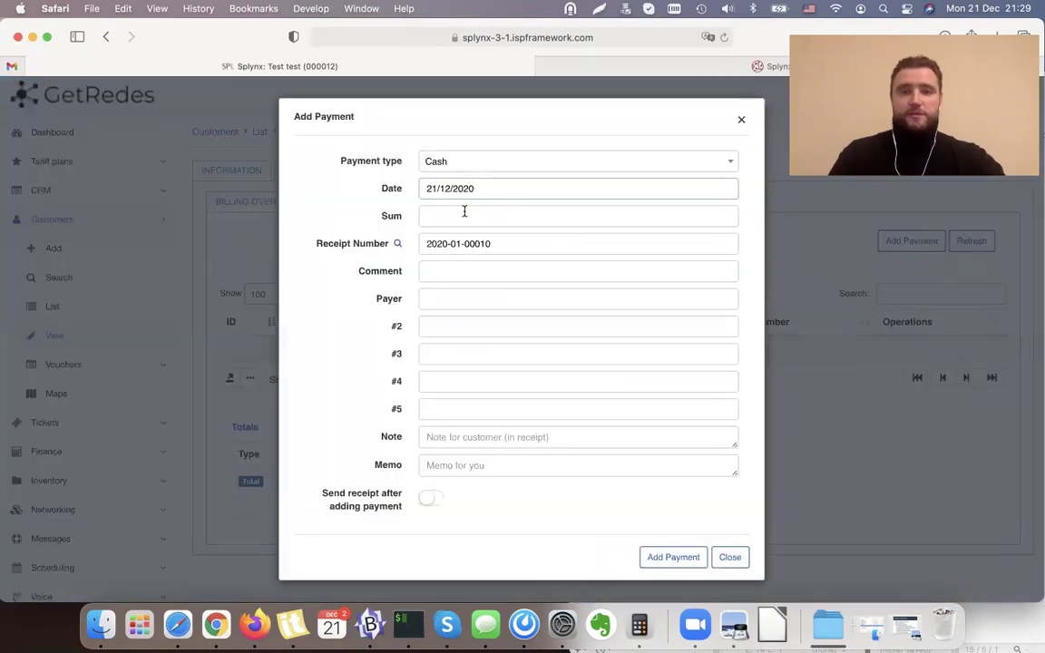
{"action": "left_click", "coordinate": [464, 215]}
{"action": "type", "text": "100"}
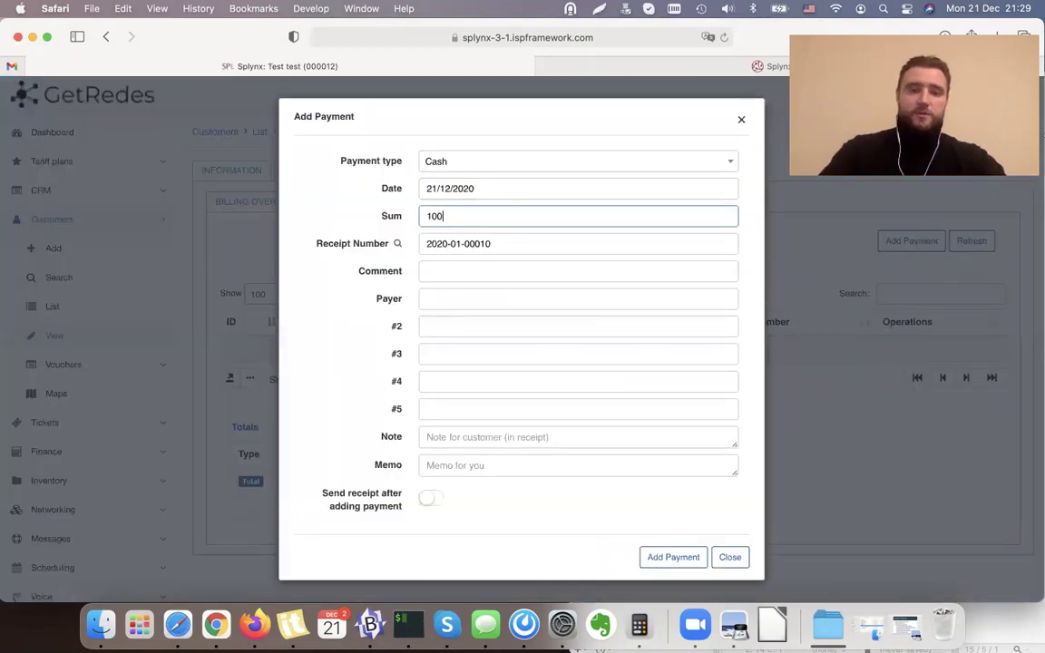
{"action": "left_click_drag", "start_coordinate": [358, 205], "coordinate": [397, 218]}
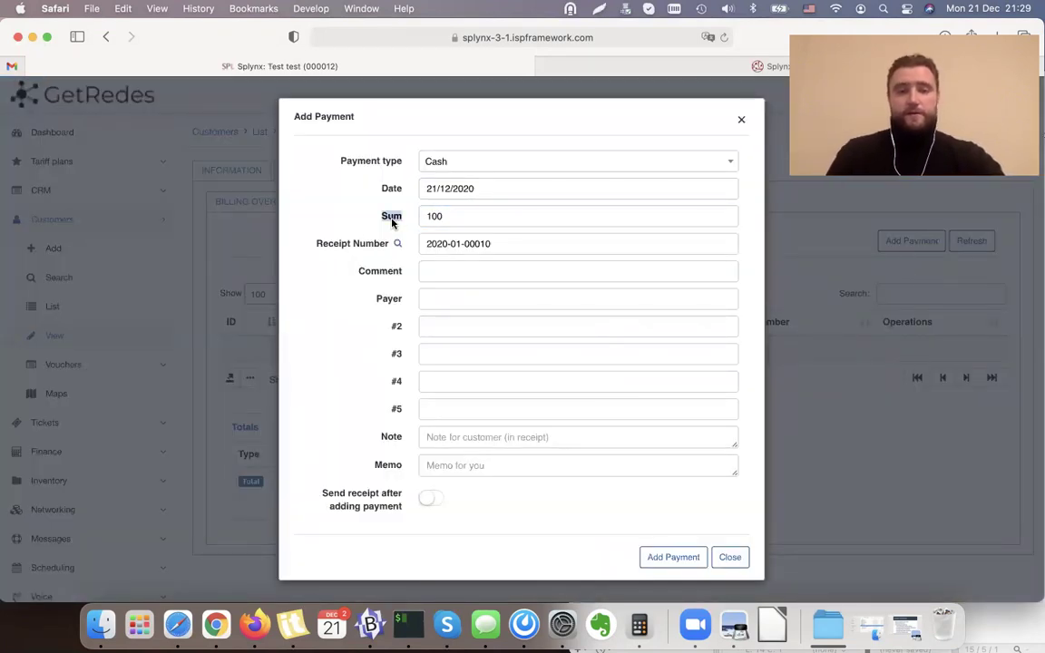
{"action": "left_click", "coordinate": [453, 271]}
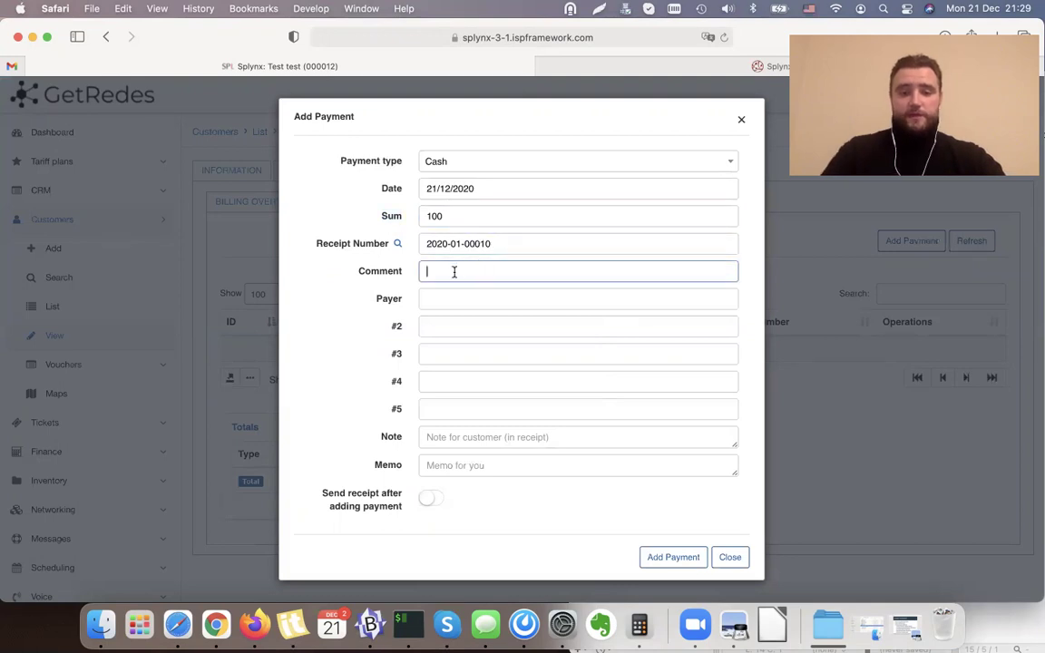
{"action": "type", "text": "100 Euro "}
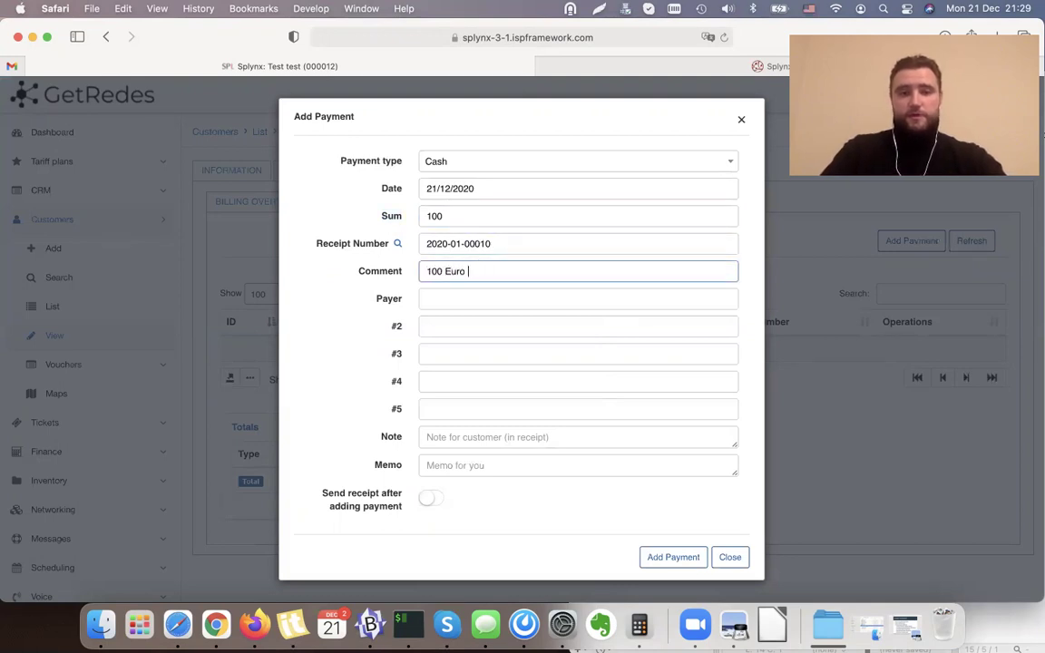
{"action": "type", "text": "in cash"}
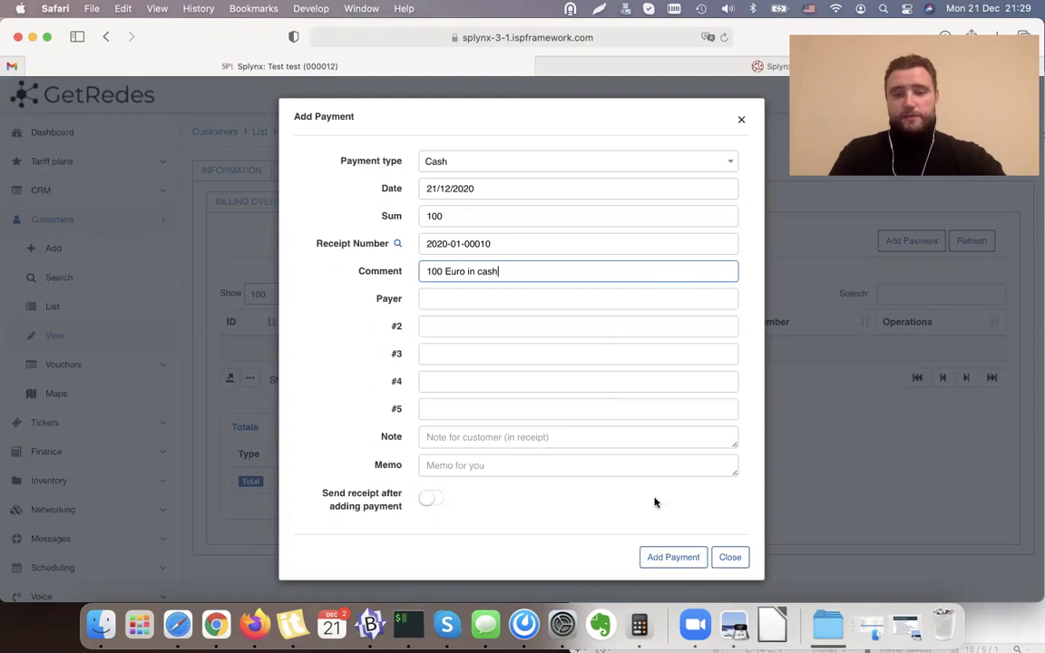
{"action": "left_click", "coordinate": [671, 556]}
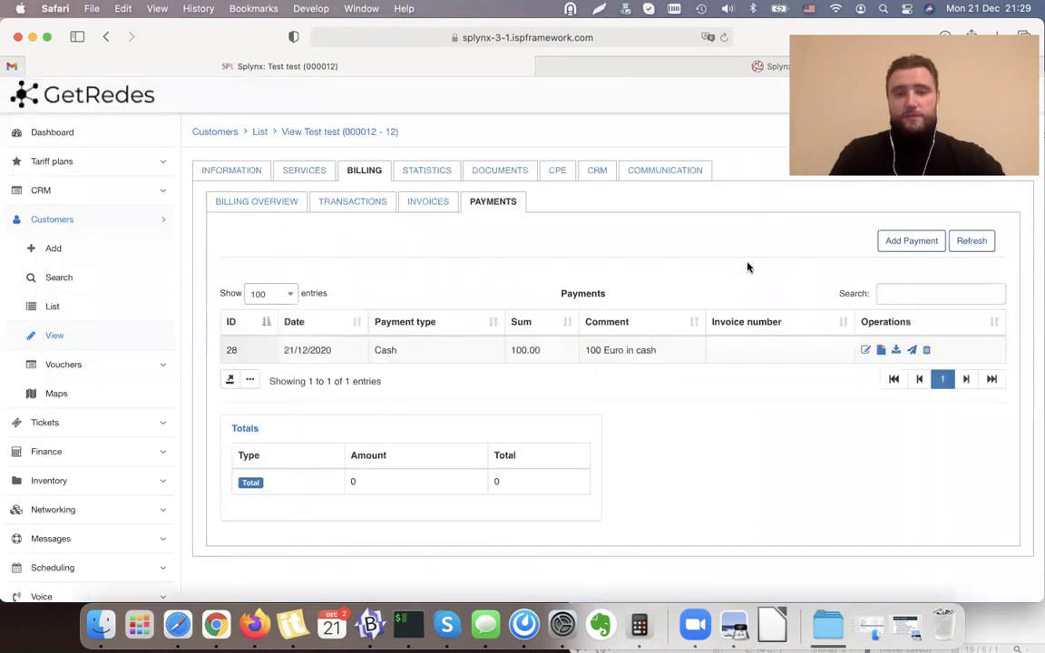
Review the customer's transactions, +86.67 debit and -100.00 credit, then their invoices and payments.
{"action": "left_click", "coordinate": [359, 203]}
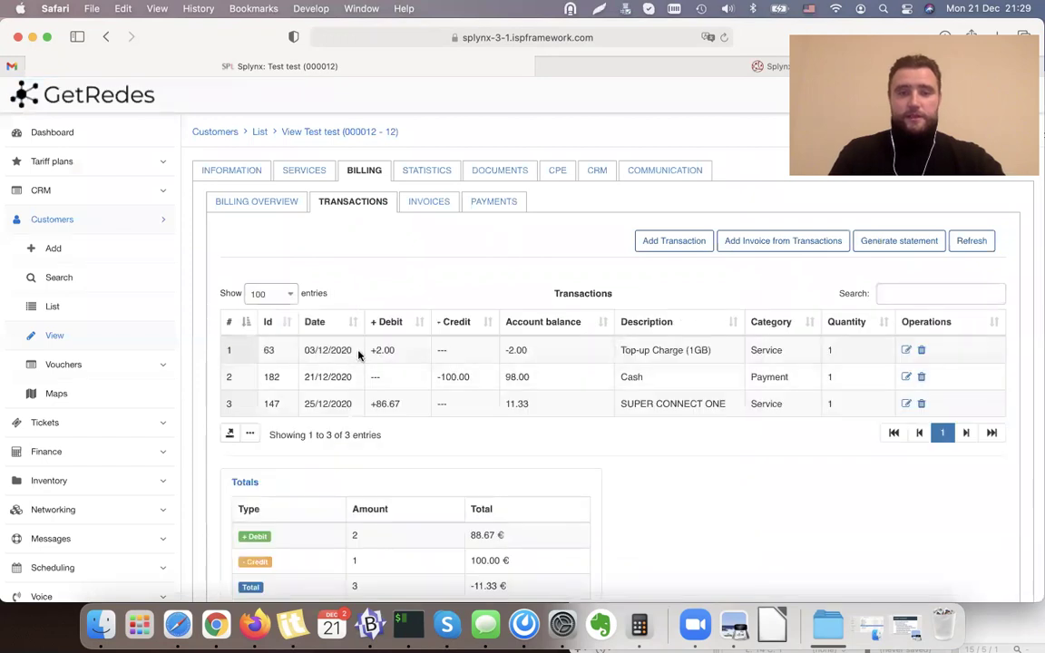
{"action": "left_click_drag", "start_coordinate": [373, 404], "coordinate": [455, 376]}
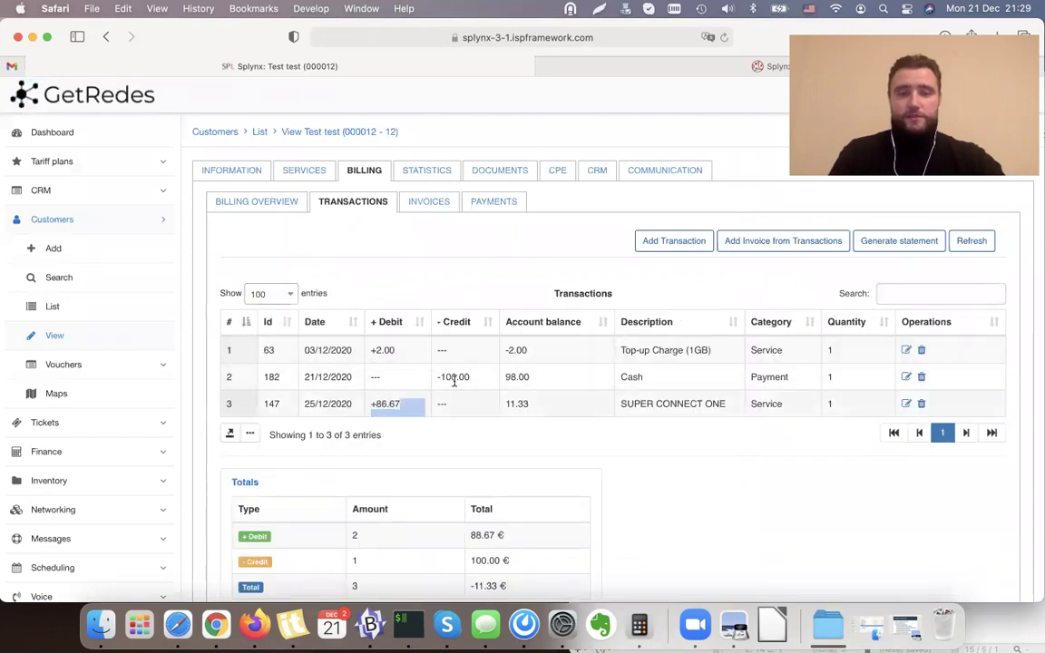
{"action": "left_click", "coordinate": [466, 381]}
{"action": "double_click", "coordinate": [467, 380]}
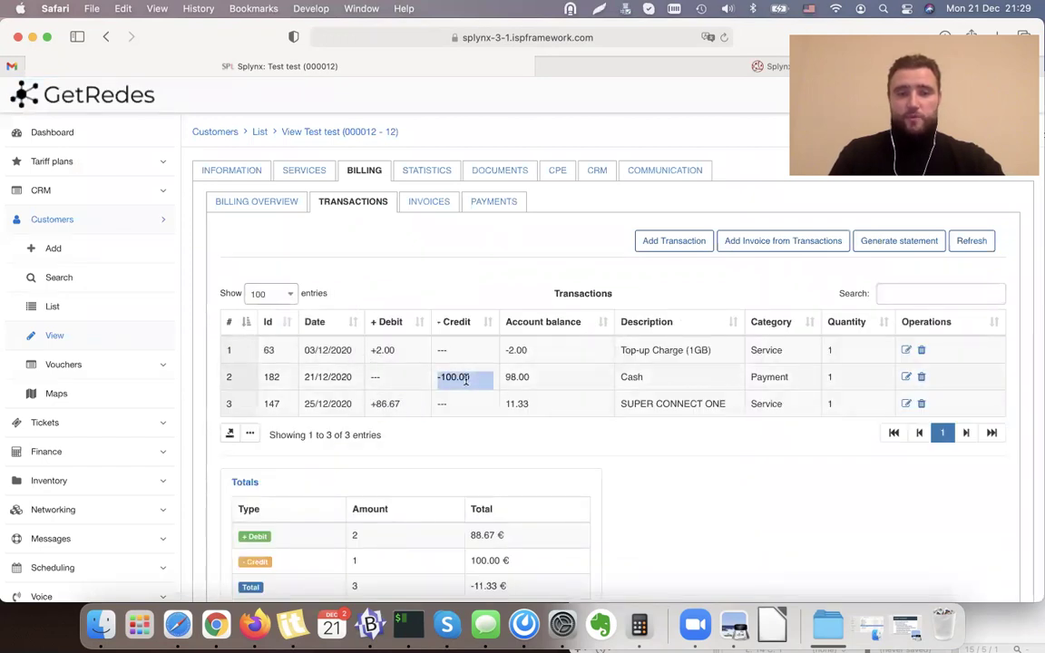
{"action": "left_click", "coordinate": [429, 201]}
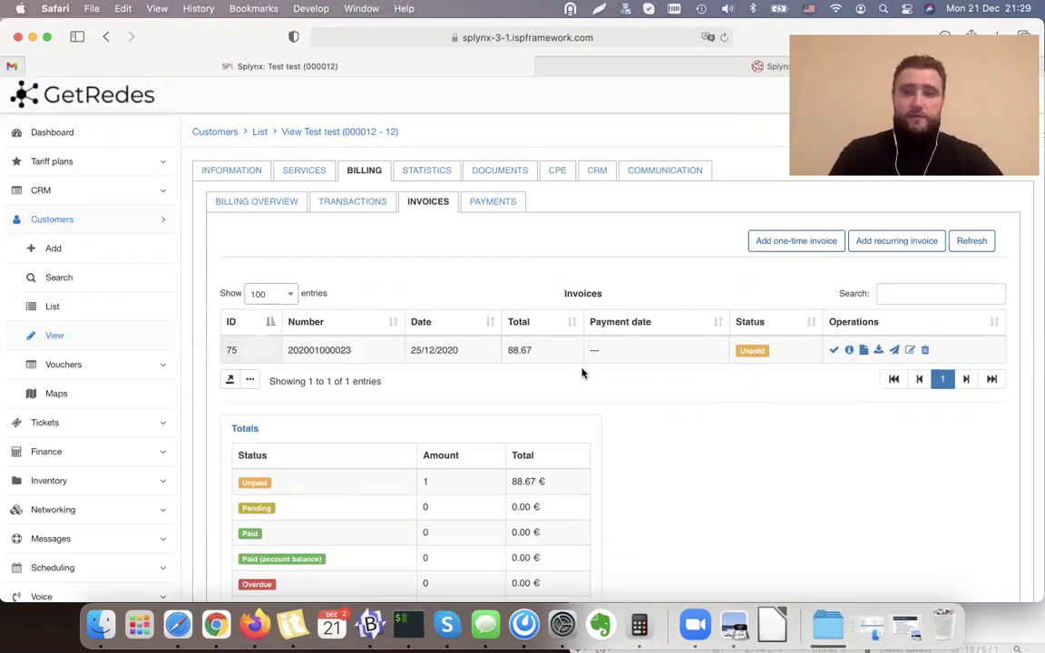
{"action": "left_click", "coordinate": [494, 206]}
Check the 11.33 € account balance and auto-pay setting in Billing Overview, then view invoices.
{"action": "left_click", "coordinate": [283, 203]}
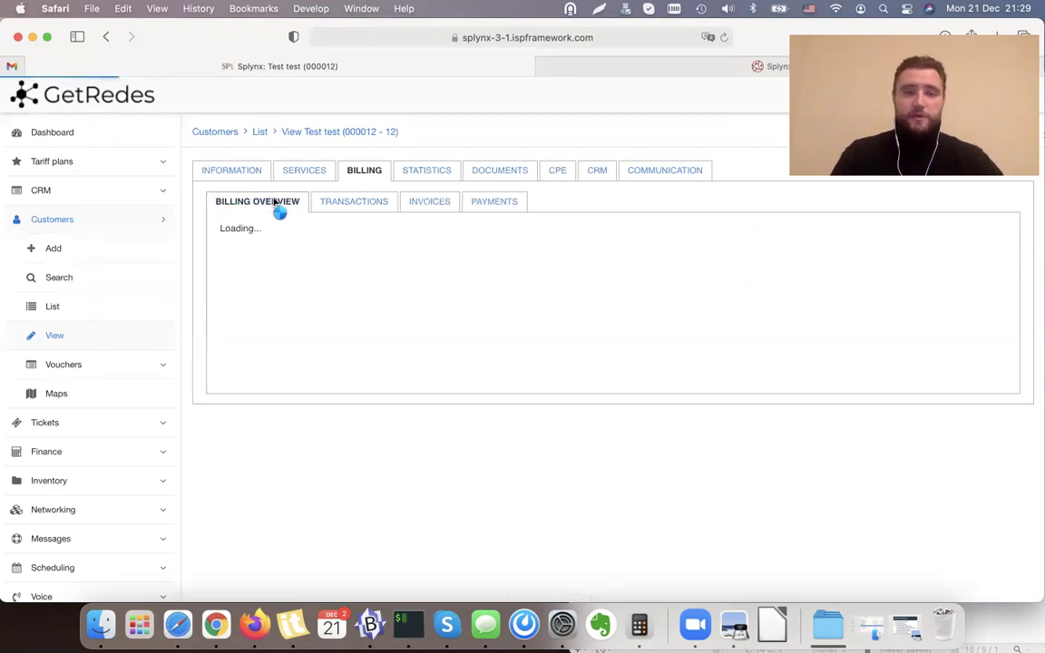
{"action": "double_click", "coordinate": [335, 240]}
{"action": "left_click", "coordinate": [425, 241]}
{"action": "double_click", "coordinate": [412, 241]}
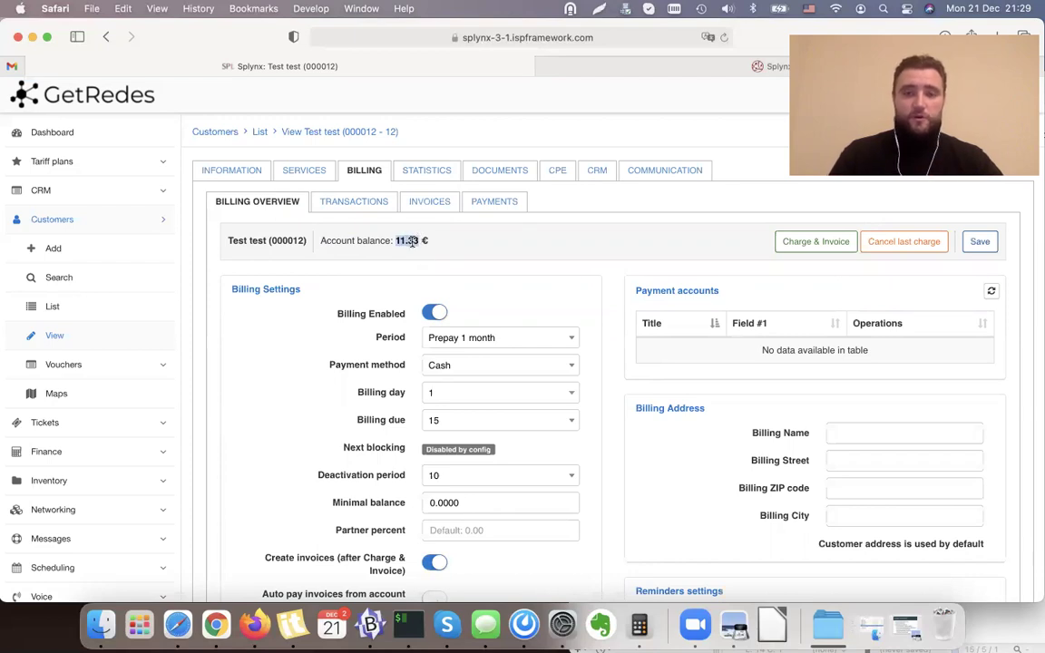
{"action": "scroll", "coordinate": [425, 396], "scroll_direction": "down", "scroll_amount": 2}
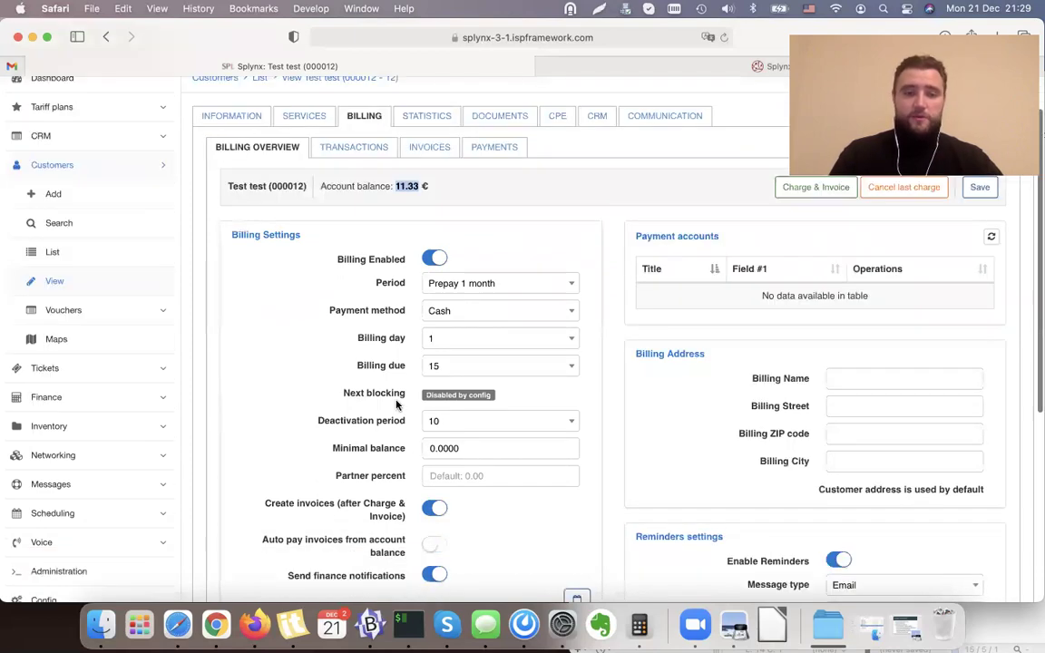
{"action": "left_click_drag", "start_coordinate": [275, 527], "coordinate": [402, 540]}
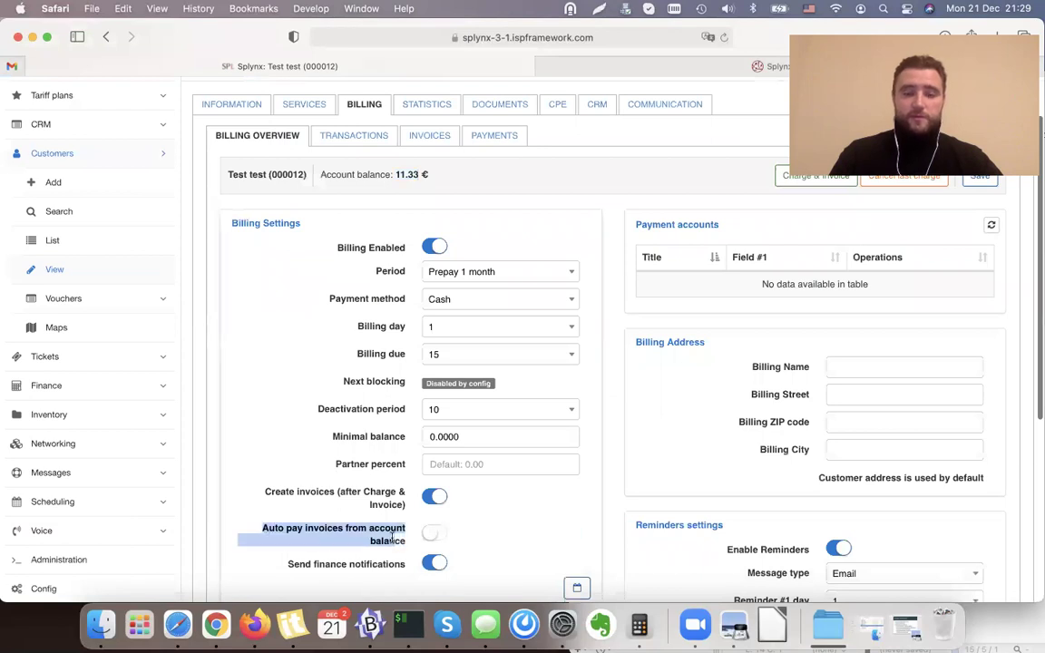
{"action": "left_click", "coordinate": [402, 540]}
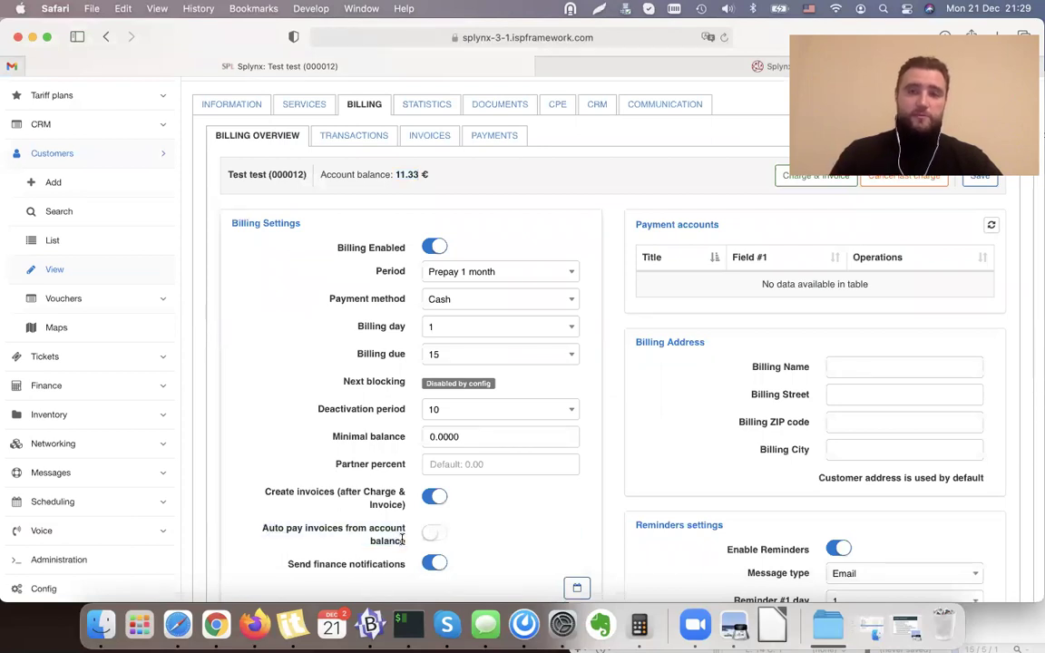
{"action": "left_click", "coordinate": [427, 135]}
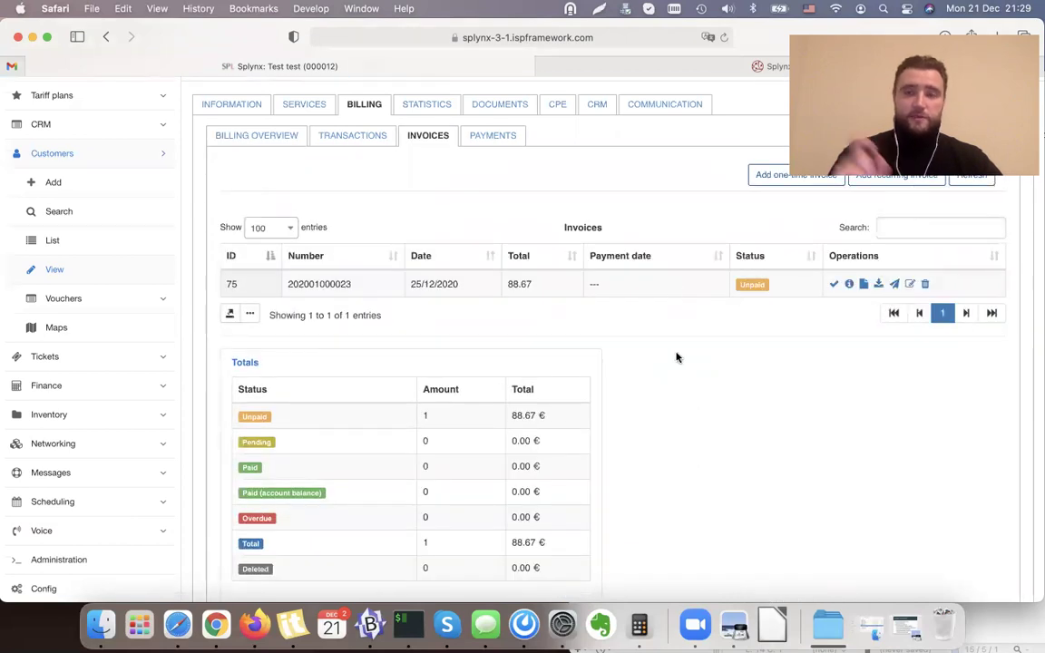
Delete the customer's 100 € cash payment #28 from the Payments list.
{"action": "left_click", "coordinate": [480, 146]}
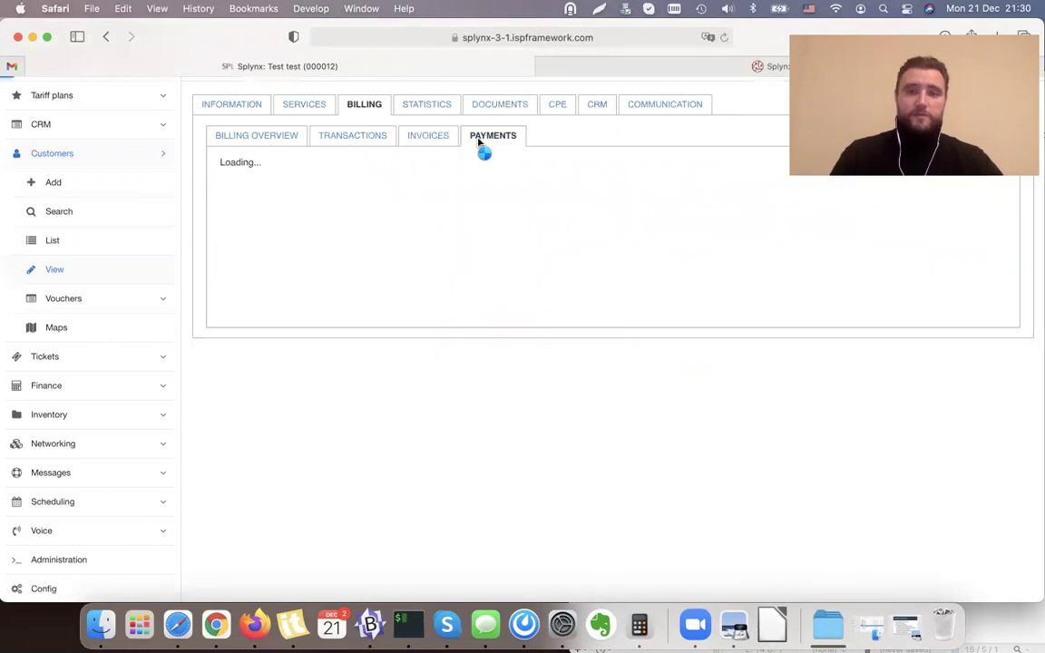
{"action": "left_click", "coordinate": [928, 287]}
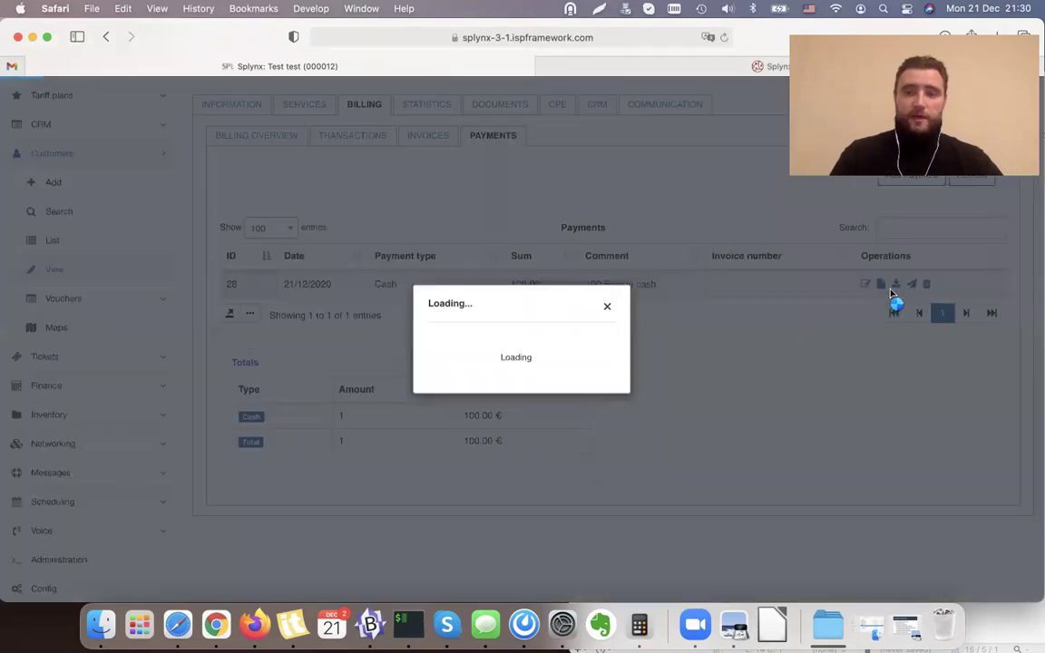
{"action": "left_click", "coordinate": [595, 387]}
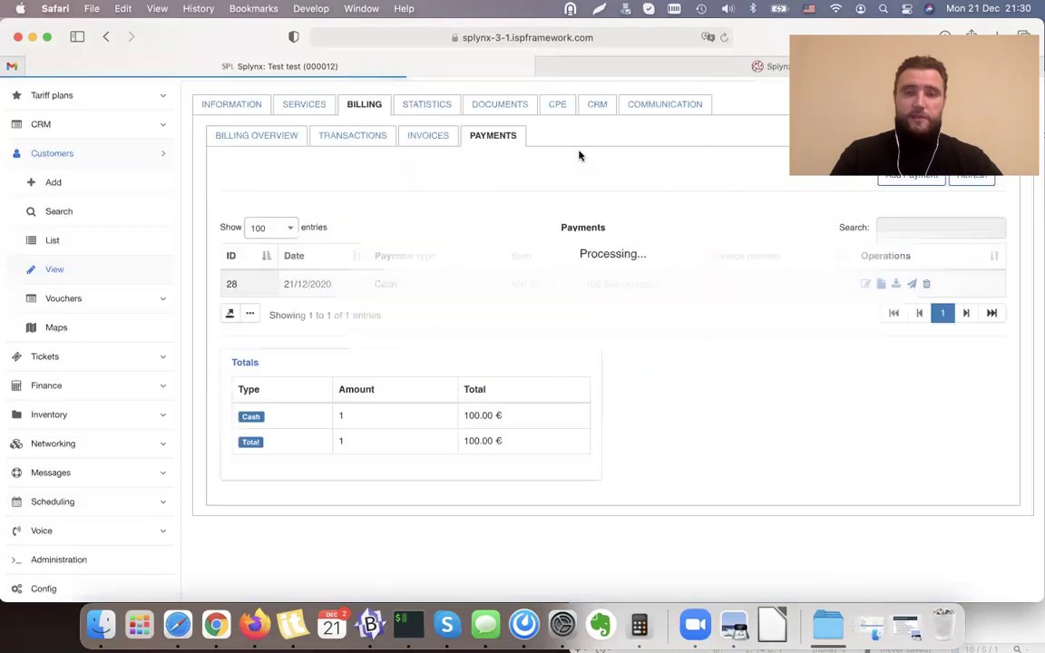
Enable auto-pay invoices from account balance in Billing Overview and save the settings.
{"action": "left_click", "coordinate": [245, 134]}
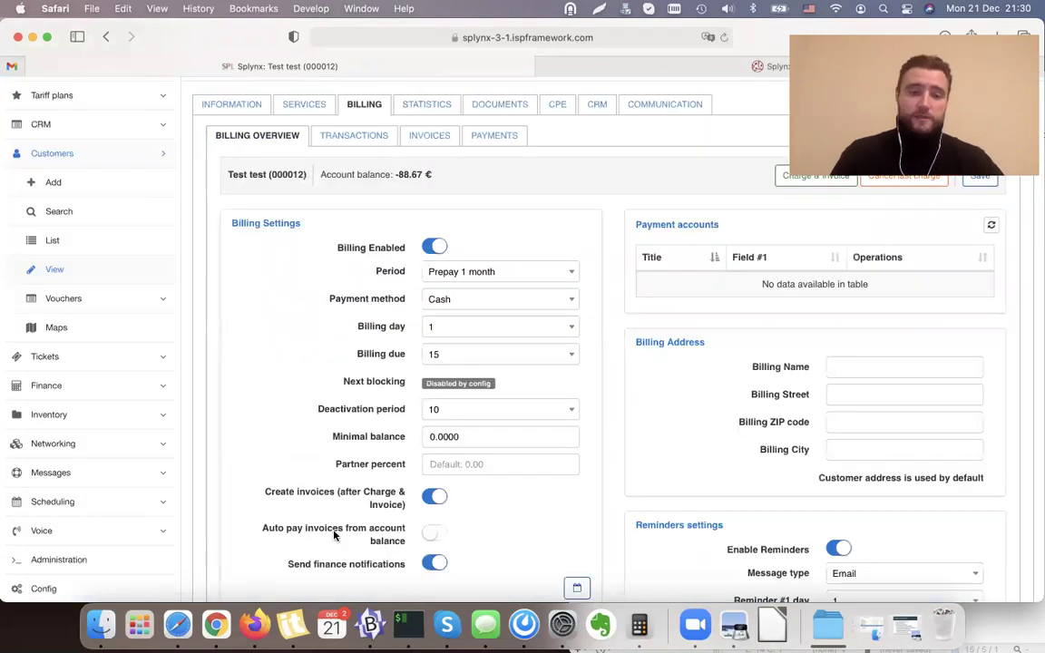
{"action": "left_click_drag", "start_coordinate": [263, 528], "coordinate": [429, 544]}
{"action": "left_click", "coordinate": [436, 535]}
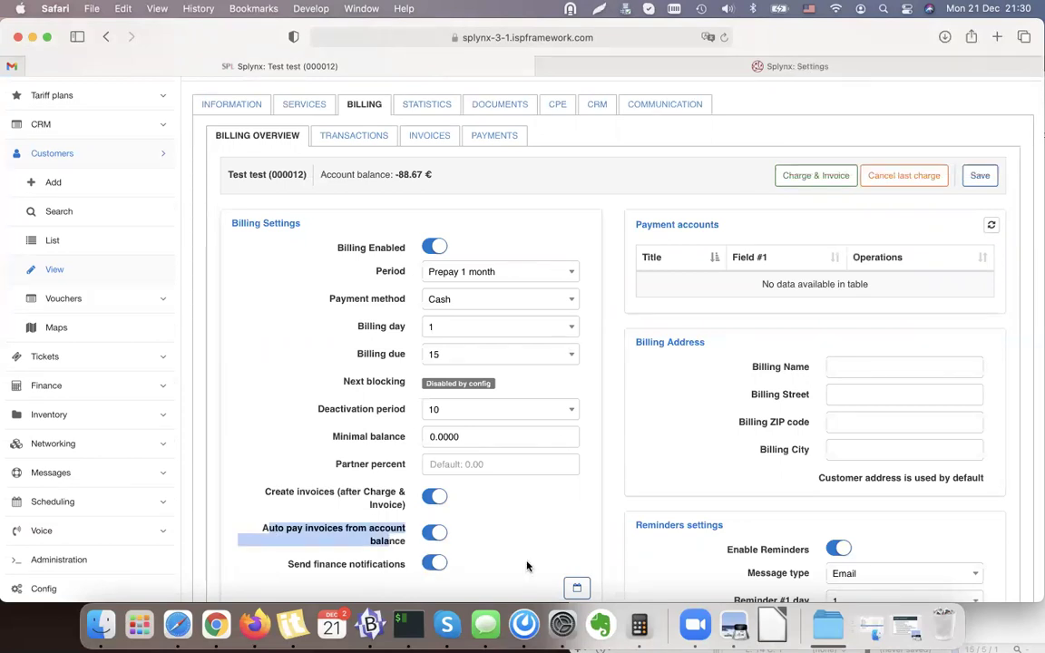
{"action": "left_click", "coordinate": [980, 176]}
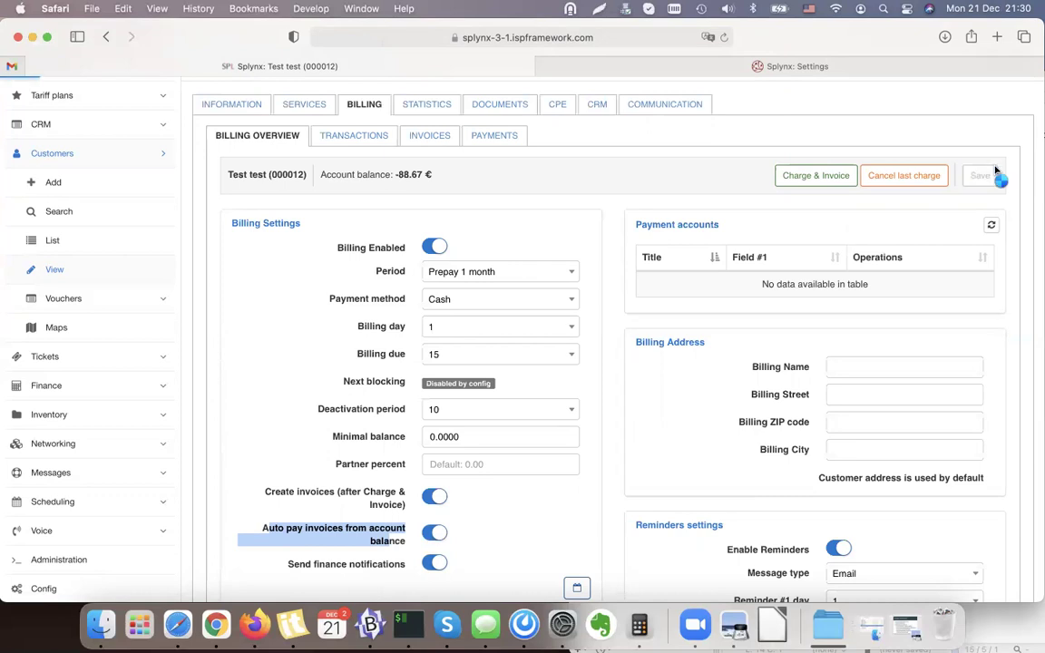
{"action": "left_click", "coordinate": [501, 137]}
Add a new 100 € cash payment with the comment 'Cashs test'.
{"action": "left_click", "coordinate": [907, 174]}
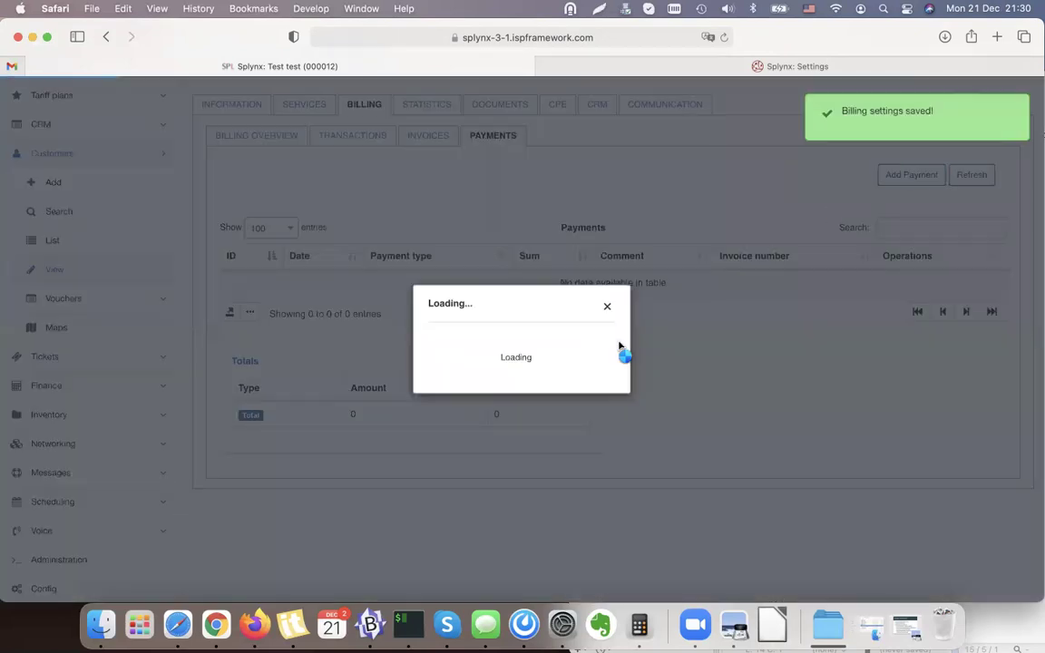
{"action": "type", "text": "100"}
{"action": "key", "text": "Tab"}
{"action": "key", "text": "Tab"}
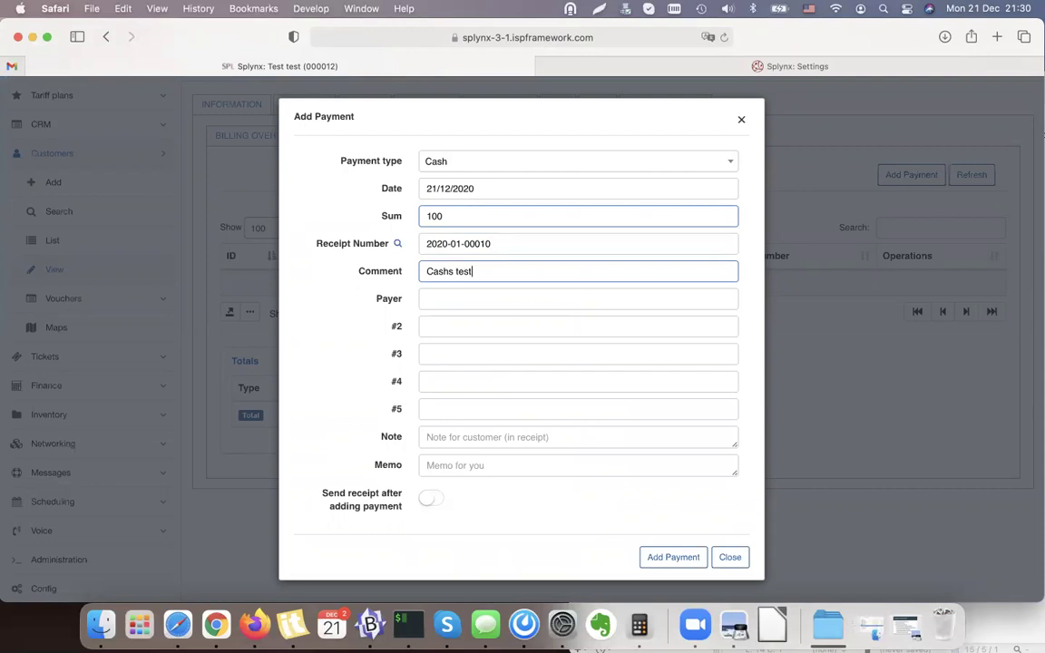
{"action": "left_click", "coordinate": [673, 557]}
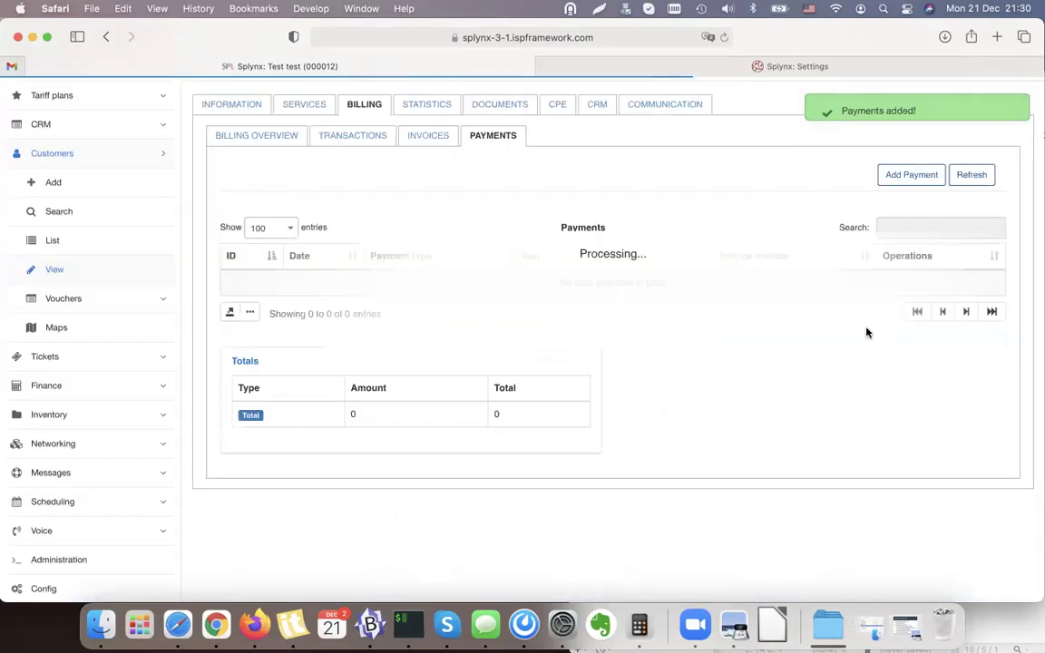
Verify the customer's invoice is now paid, then refresh the Finance › Invoices list.
{"action": "left_click", "coordinate": [428, 135]}
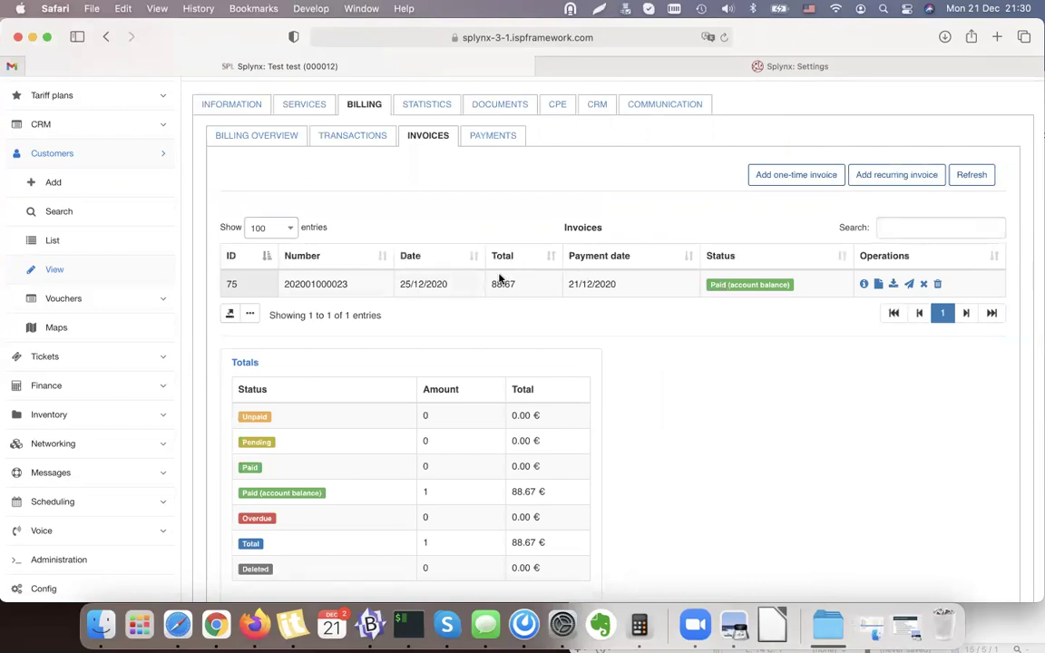
{"action": "left_click_drag", "start_coordinate": [491, 284], "coordinate": [776, 303]}
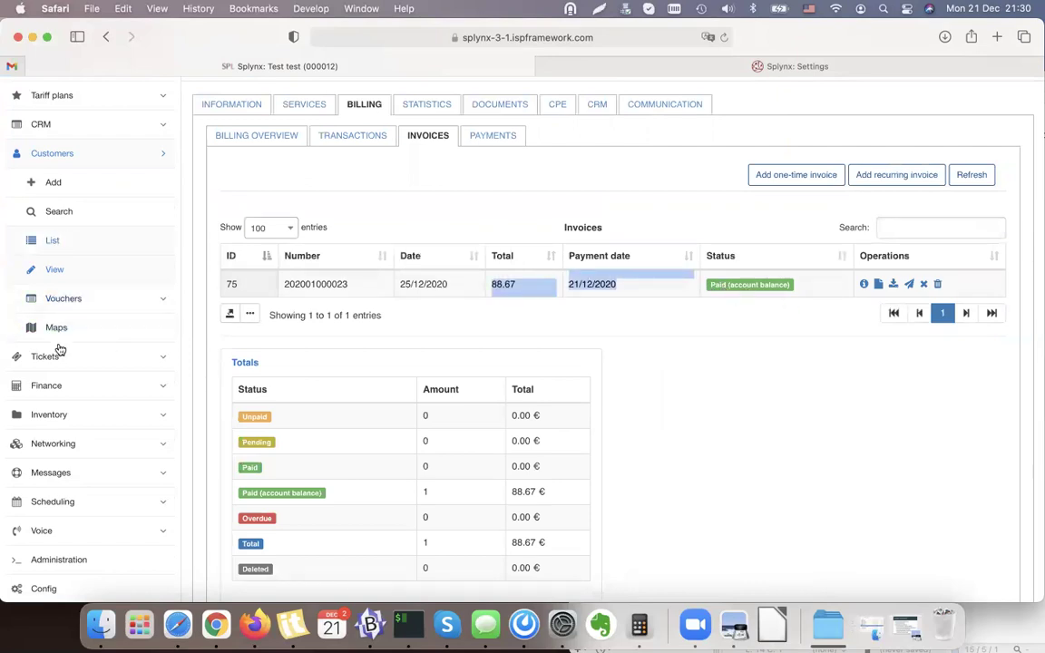
{"action": "left_click", "coordinate": [71, 391]}
{"action": "left_click", "coordinate": [60, 298]}
{"action": "scroll", "coordinate": [953, 145], "scroll_direction": "up", "scroll_amount": 2}
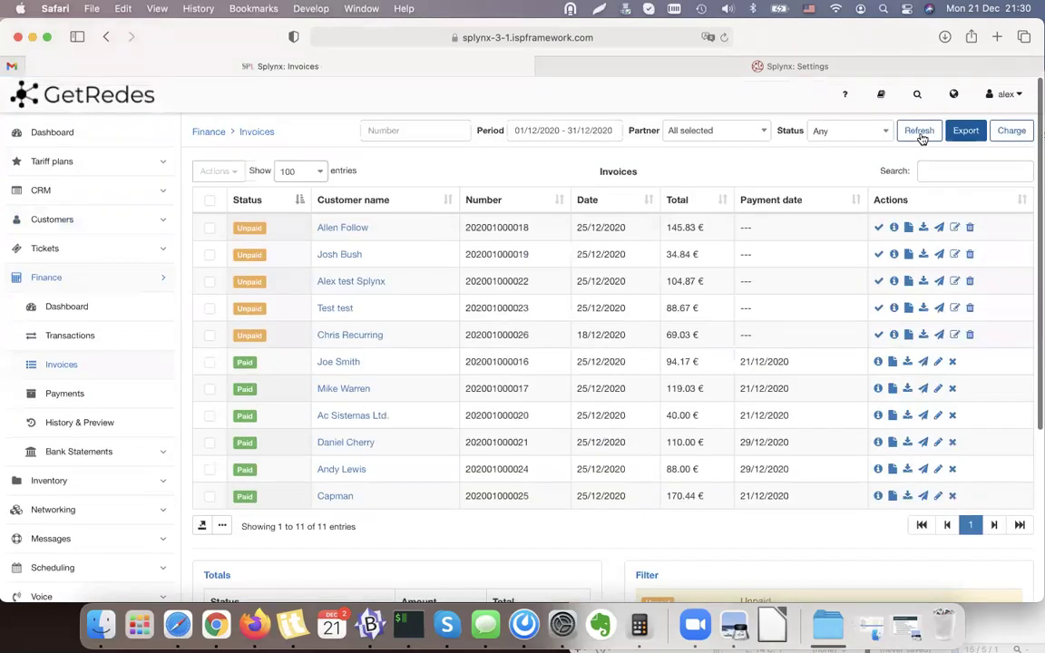
{"action": "left_click", "coordinate": [920, 132]}
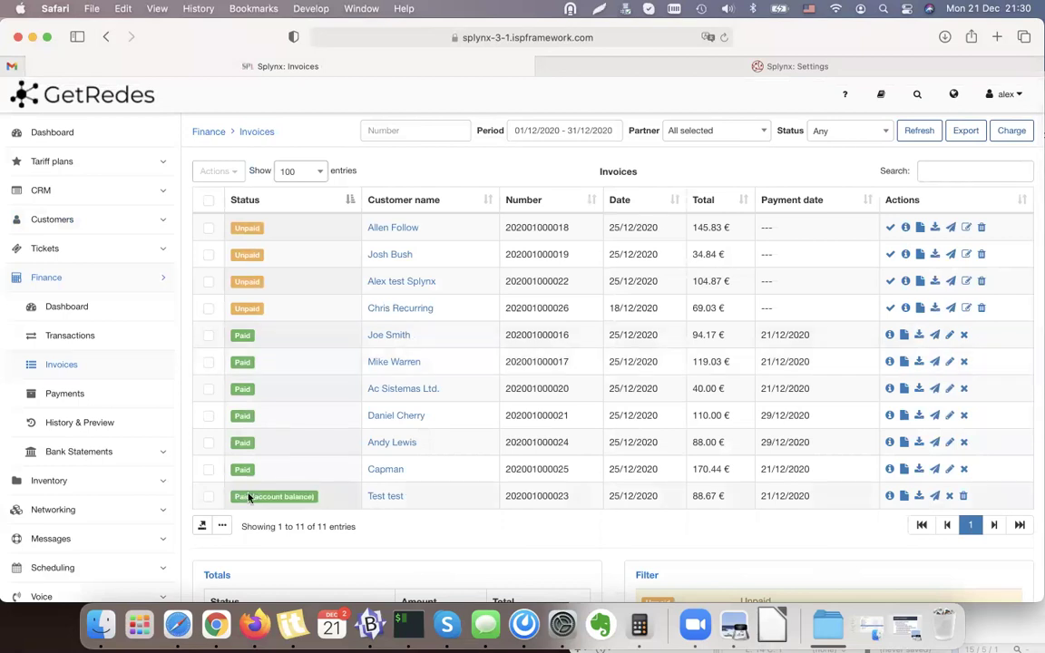
{"action": "scroll", "coordinate": [231, 467], "scroll_direction": "down", "scroll_amount": 2}
Refresh Finance › Payments to show seven payments, including the 100.00 € 'Cashs test' entry.
{"action": "left_click", "coordinate": [54, 356]}
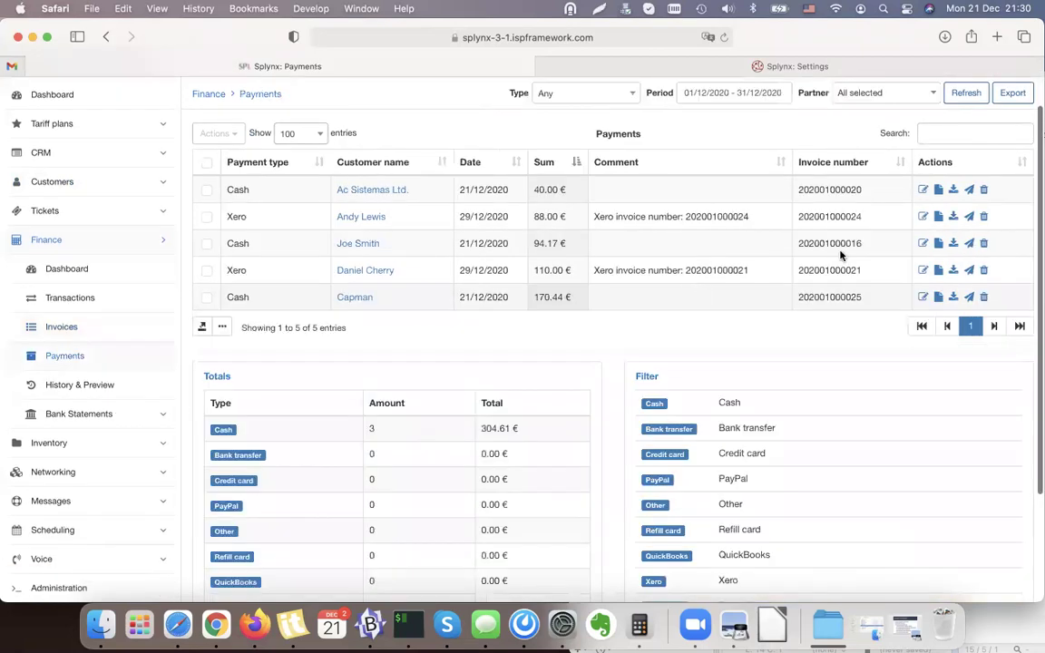
{"action": "left_click", "coordinate": [975, 94]}
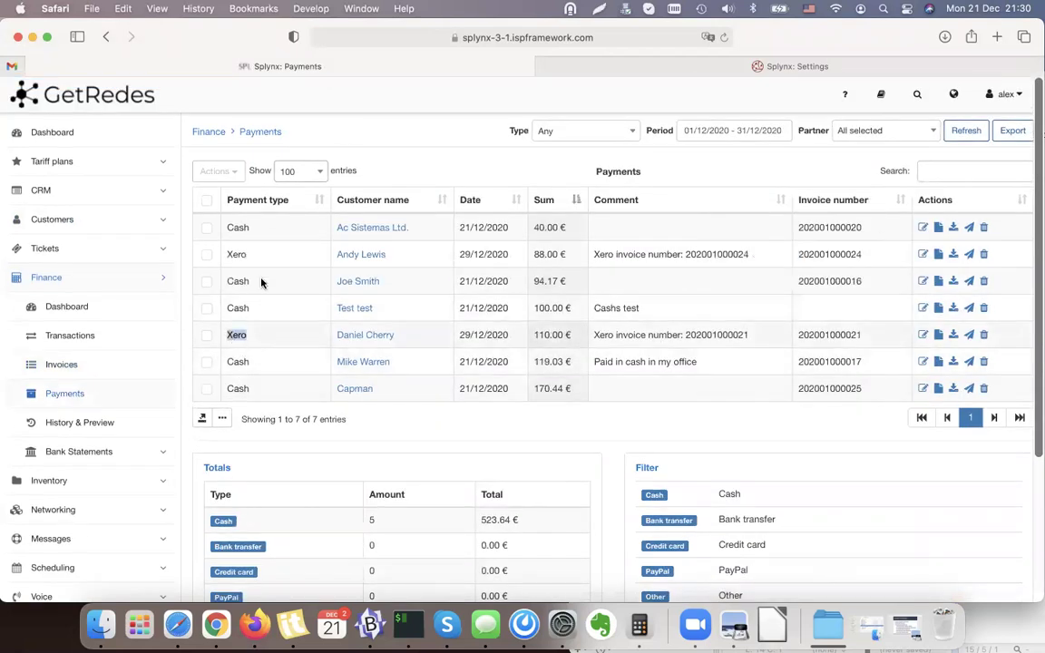
{"action": "left_click_drag", "start_coordinate": [234, 257], "coordinate": [324, 258]}
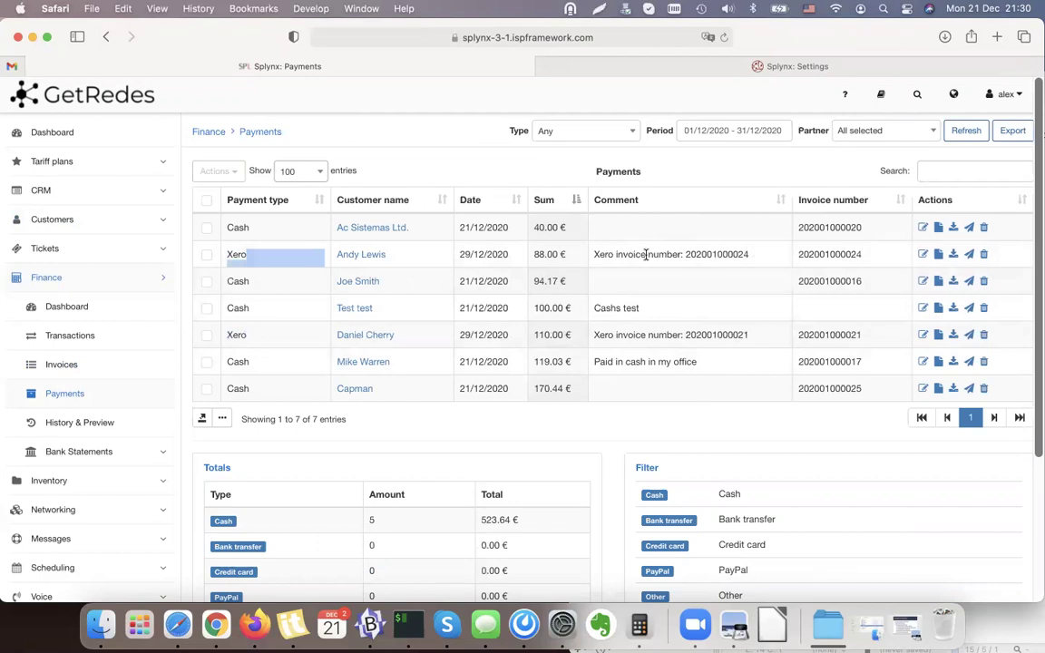
{"action": "left_click", "coordinate": [368, 273]}
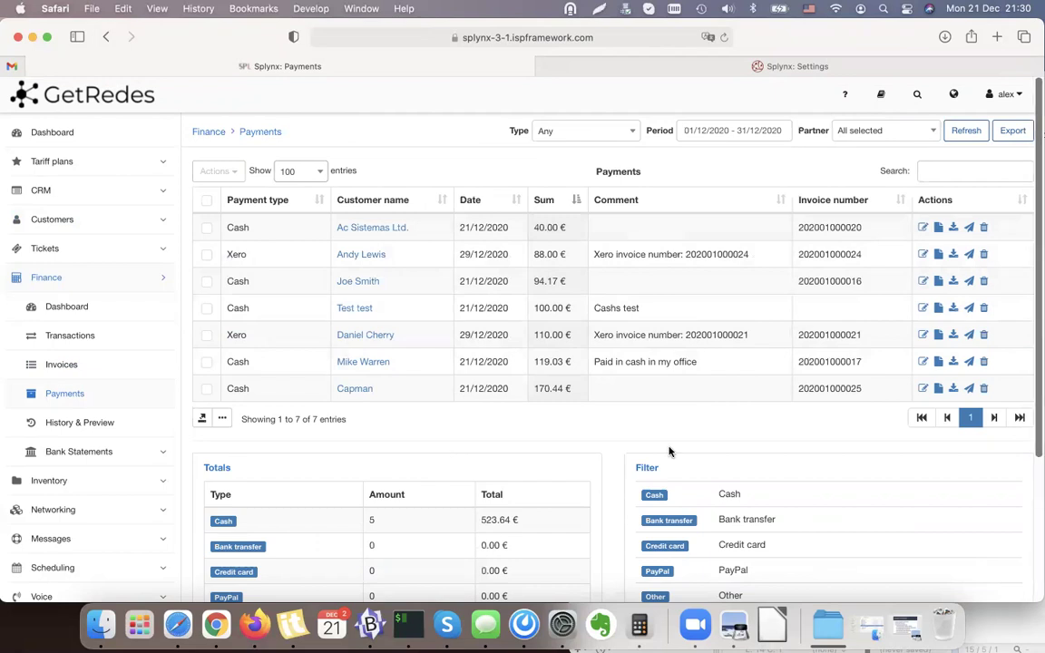
{"action": "mouse_move", "coordinate": [797, 75]}
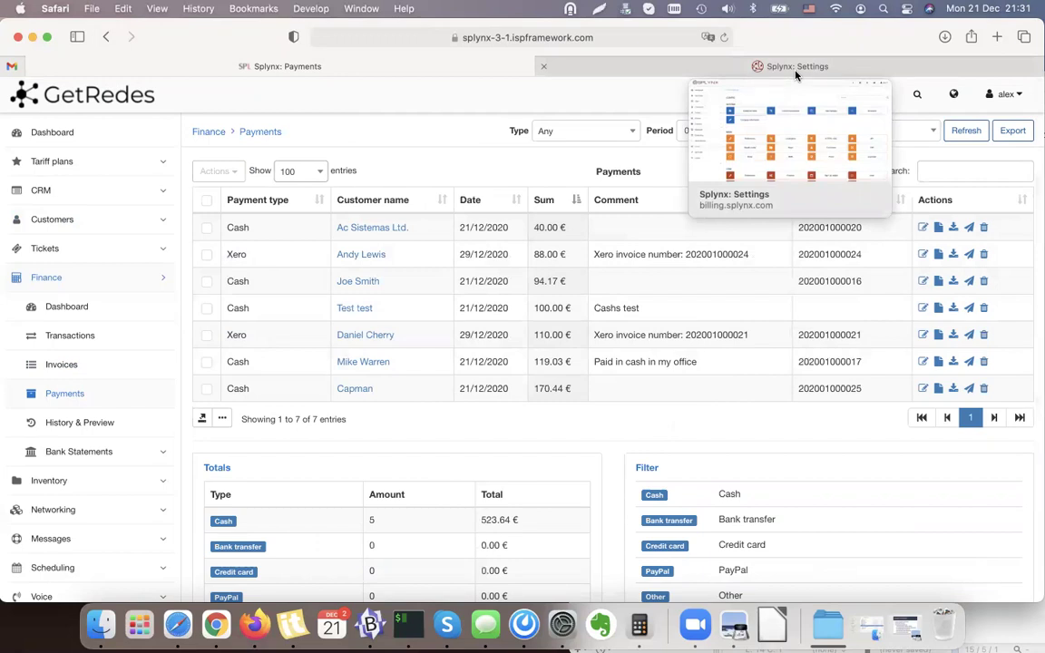
Search the Config Add-ons list for 'payp', then 'stri', confirming the Stripe add-on is installed.
{"action": "left_click", "coordinate": [796, 71]}
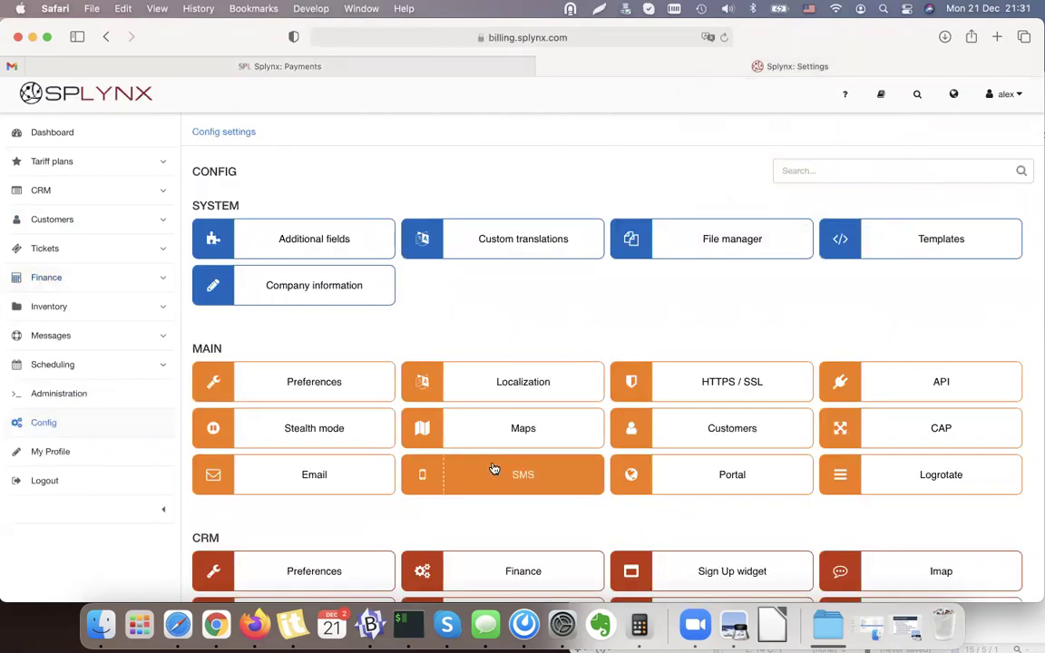
{"action": "scroll", "coordinate": [495, 404], "scroll_direction": "down", "scroll_amount": 15}
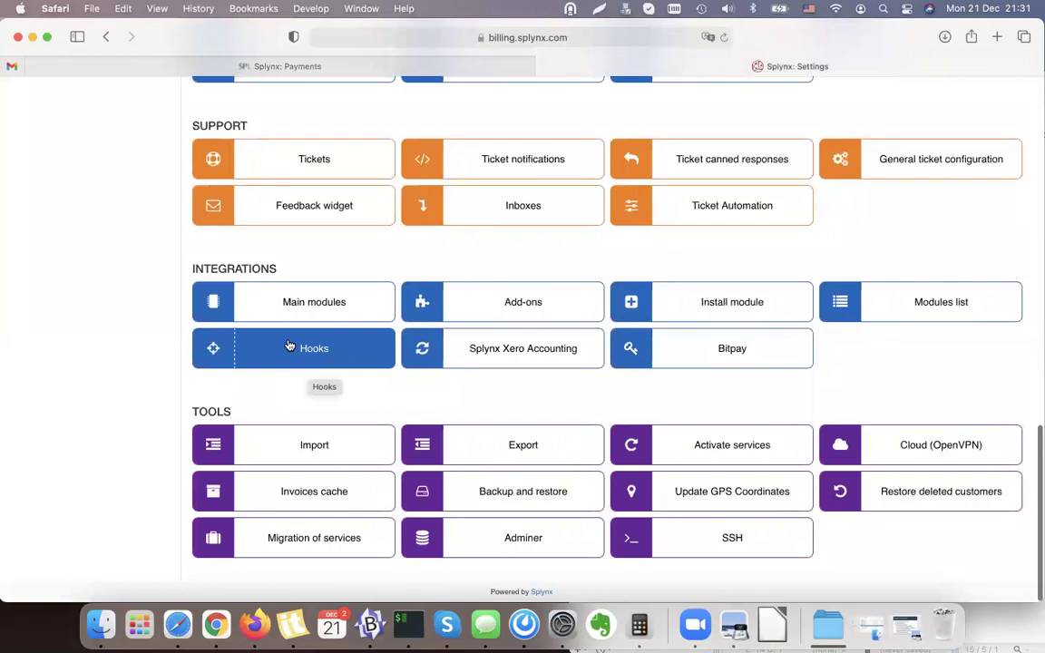
{"action": "left_click", "coordinate": [543, 305]}
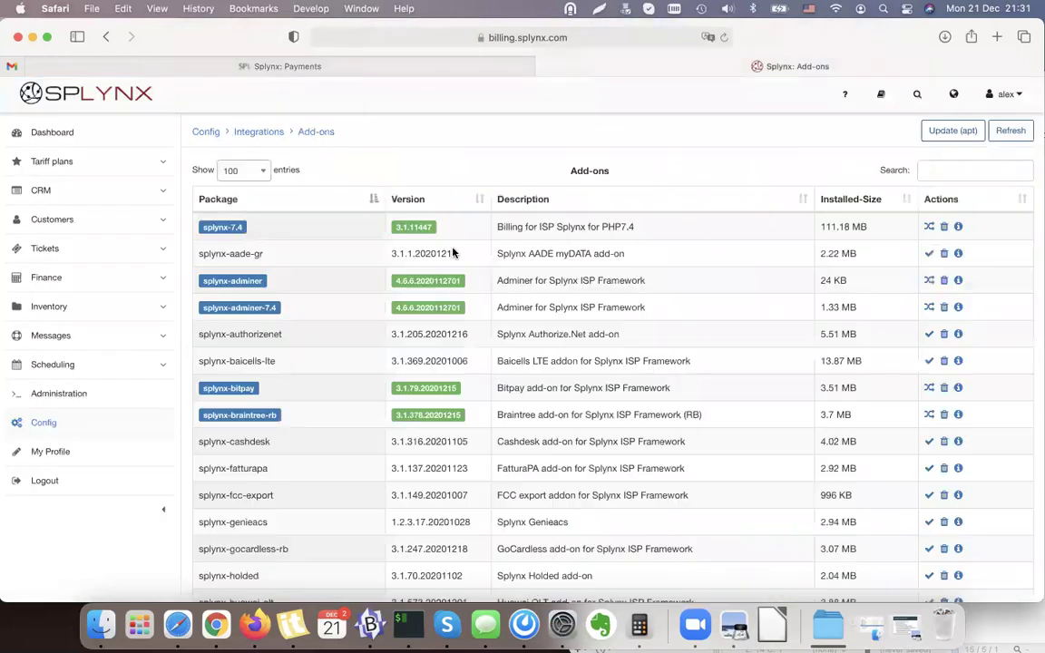
{"action": "left_click", "coordinate": [939, 169]}
{"action": "type", "text": "payp"}
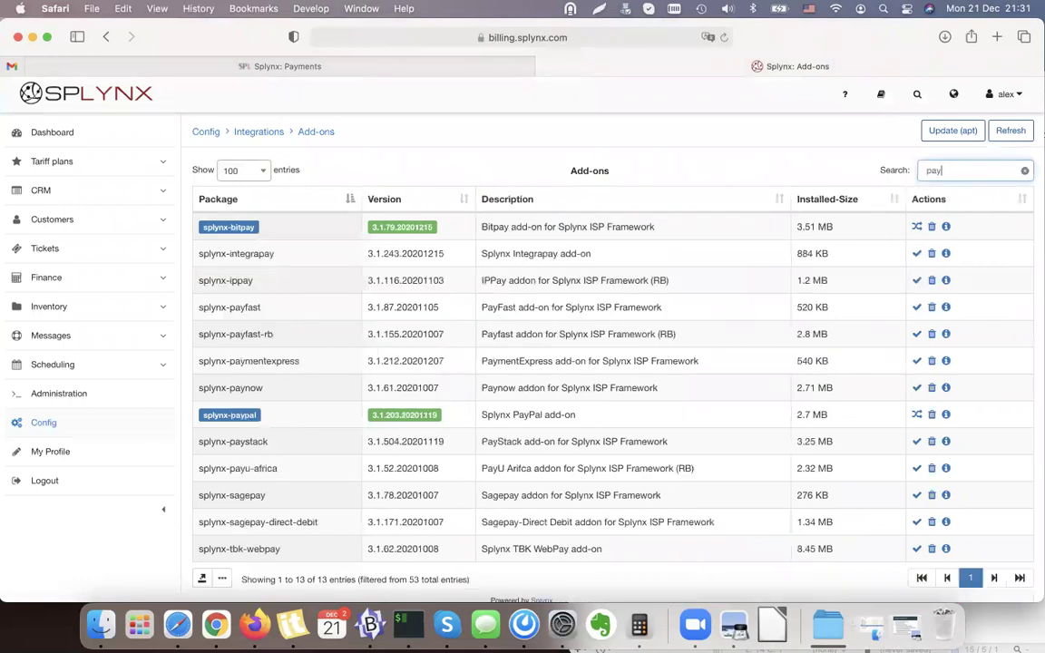
{"action": "double_click", "coordinate": [1014, 168]}
{"action": "key", "text": "BackSpace"}
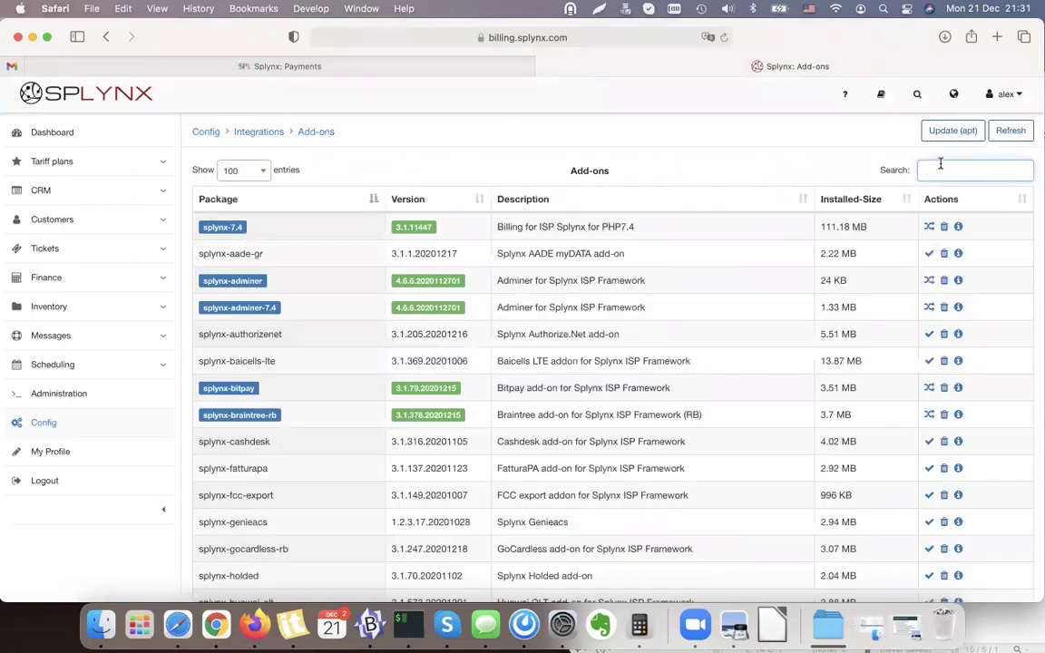
{"action": "type", "text": "stri"}
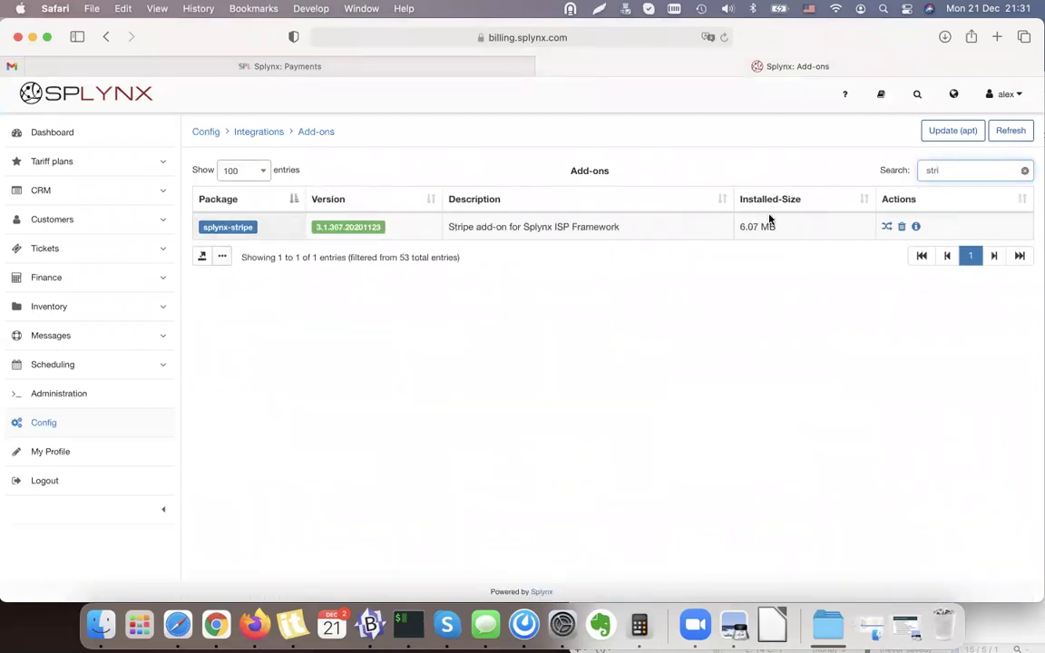
Clear the add-on search and show the Integrations Modules list.
{"action": "left_click", "coordinate": [1025, 172]}
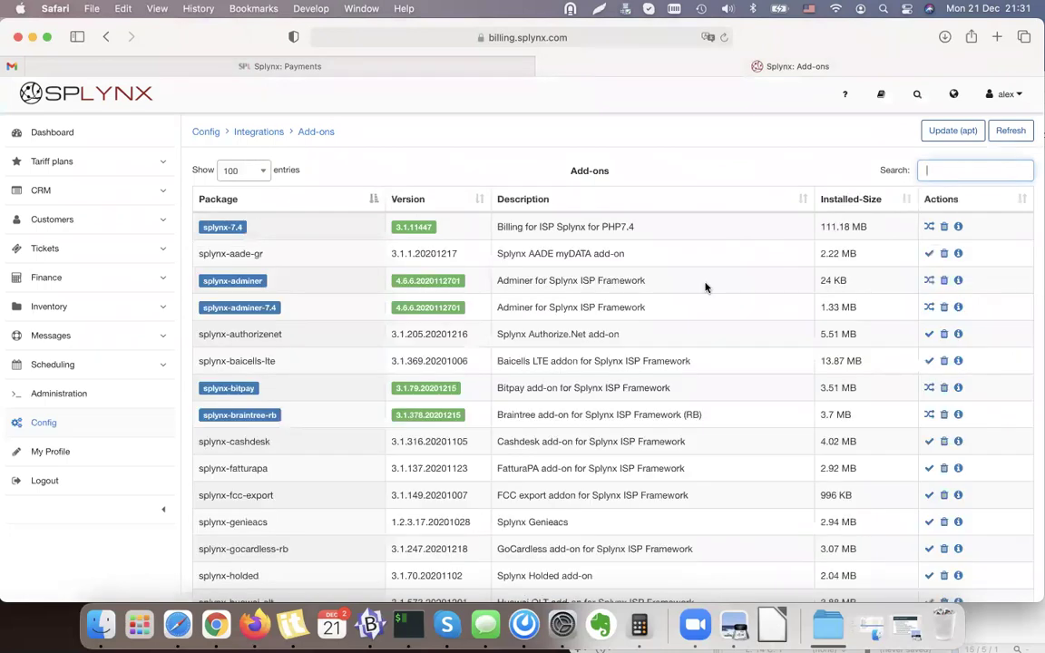
{"action": "left_click", "coordinate": [104, 40]}
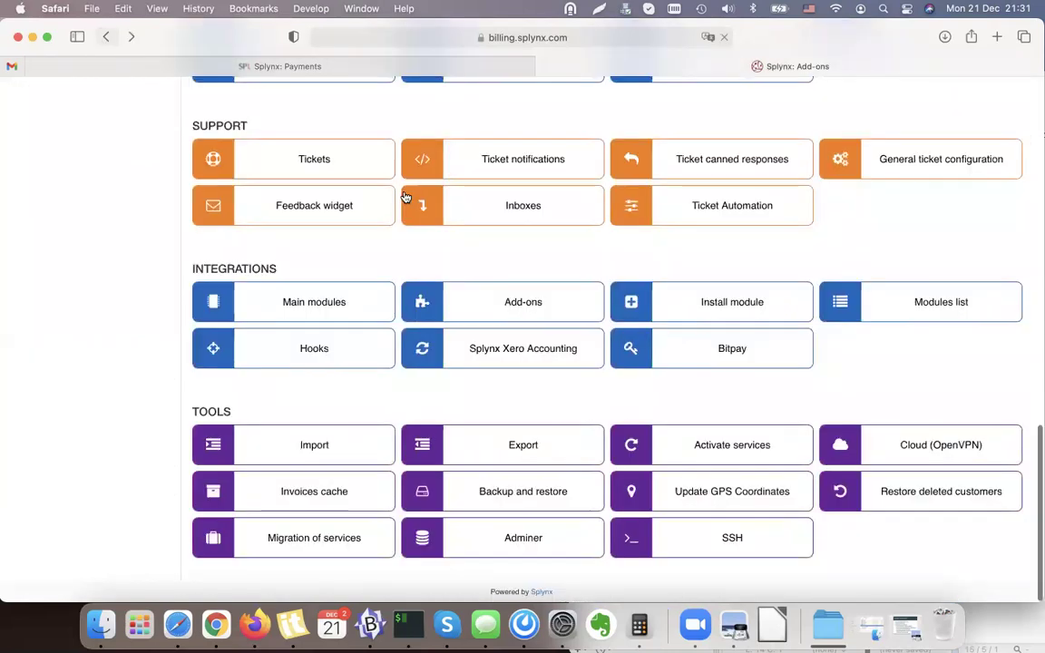
{"action": "left_click", "coordinate": [941, 301]}
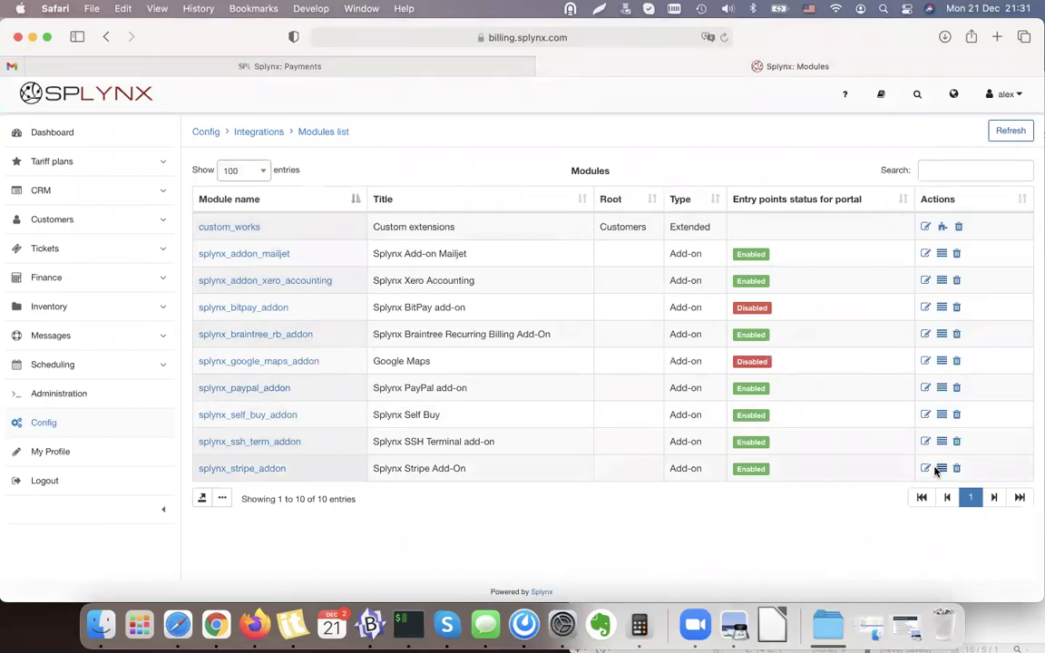
{"action": "left_click", "coordinate": [927, 469]}
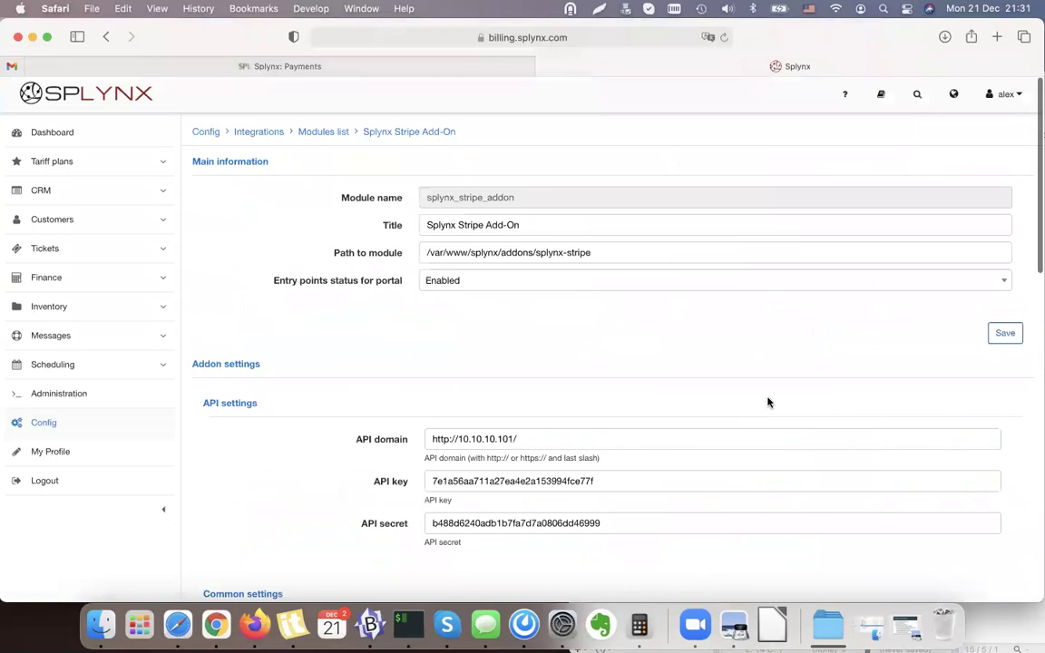
{"action": "scroll", "coordinate": [767, 402], "scroll_direction": "down", "scroll_amount": 3}
{"action": "scroll", "coordinate": [768, 402], "scroll_direction": "down", "scroll_amount": 2}
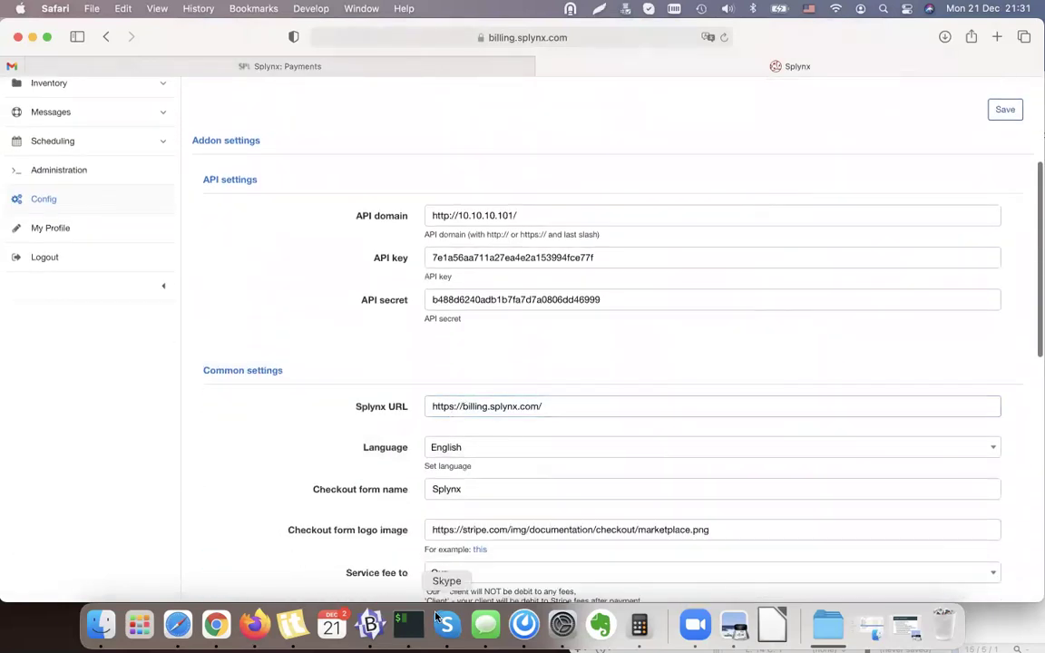
{"action": "scroll", "coordinate": [372, 448], "scroll_direction": "up", "scroll_amount": 5}
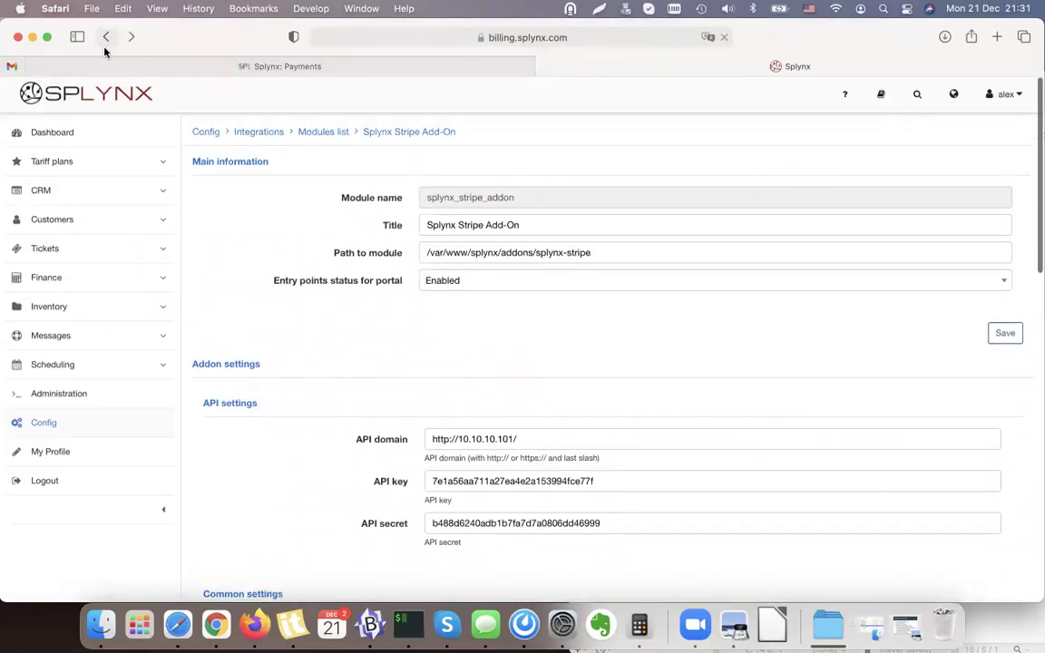
{"action": "left_click", "coordinate": [105, 37]}
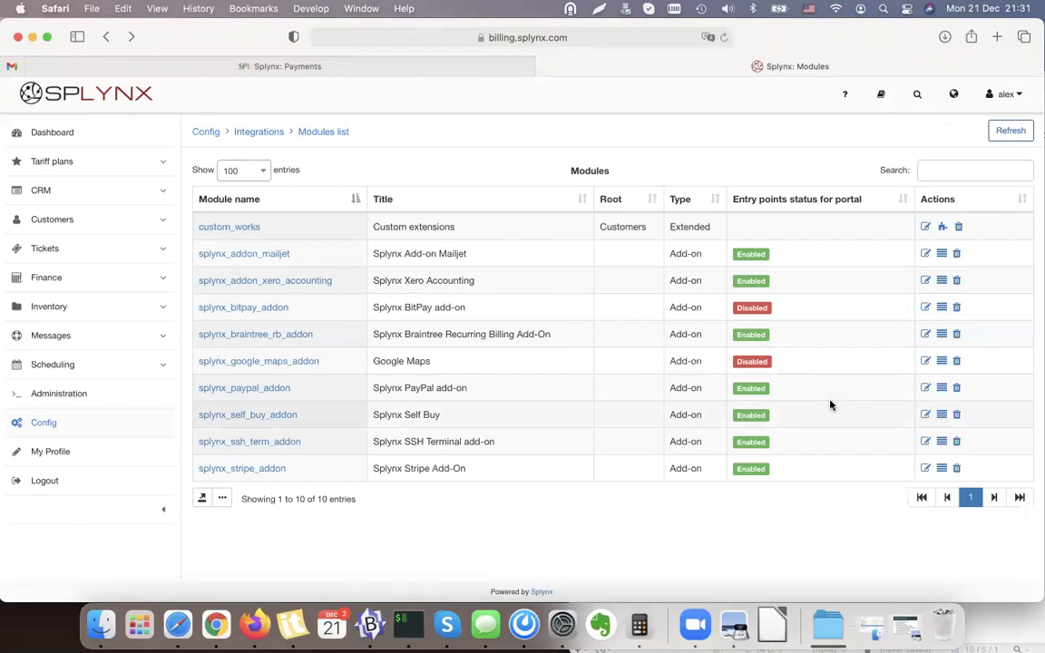
Search customers by full name 'vissado' and open the VISSADO s.r.o. record.
{"action": "left_click", "coordinate": [66, 220]}
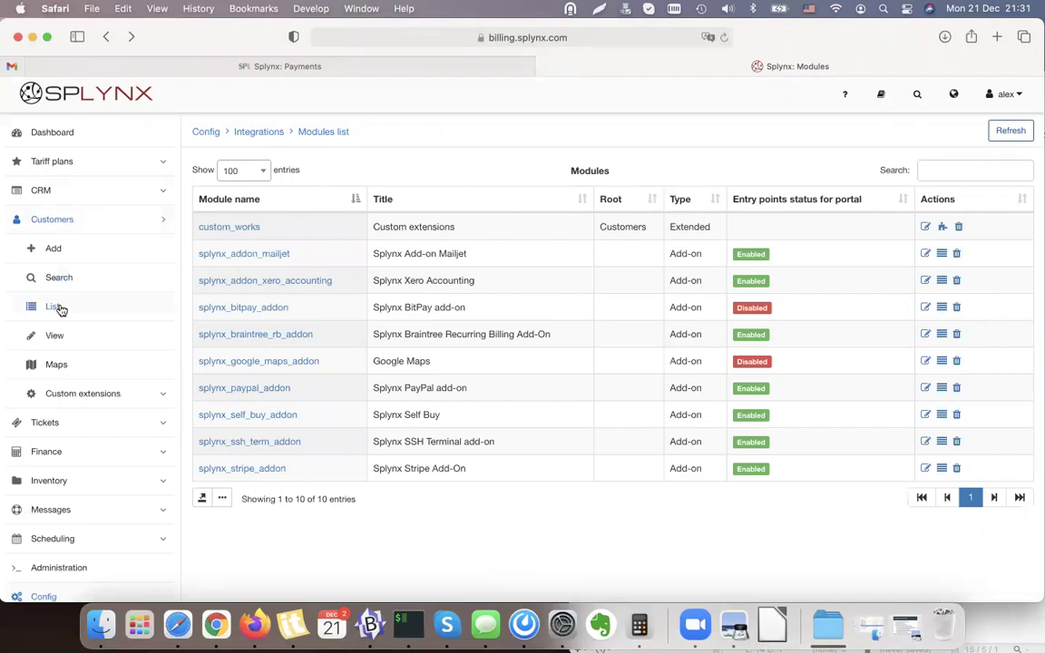
{"action": "left_click", "coordinate": [84, 282]}
{"action": "left_click", "coordinate": [430, 250]}
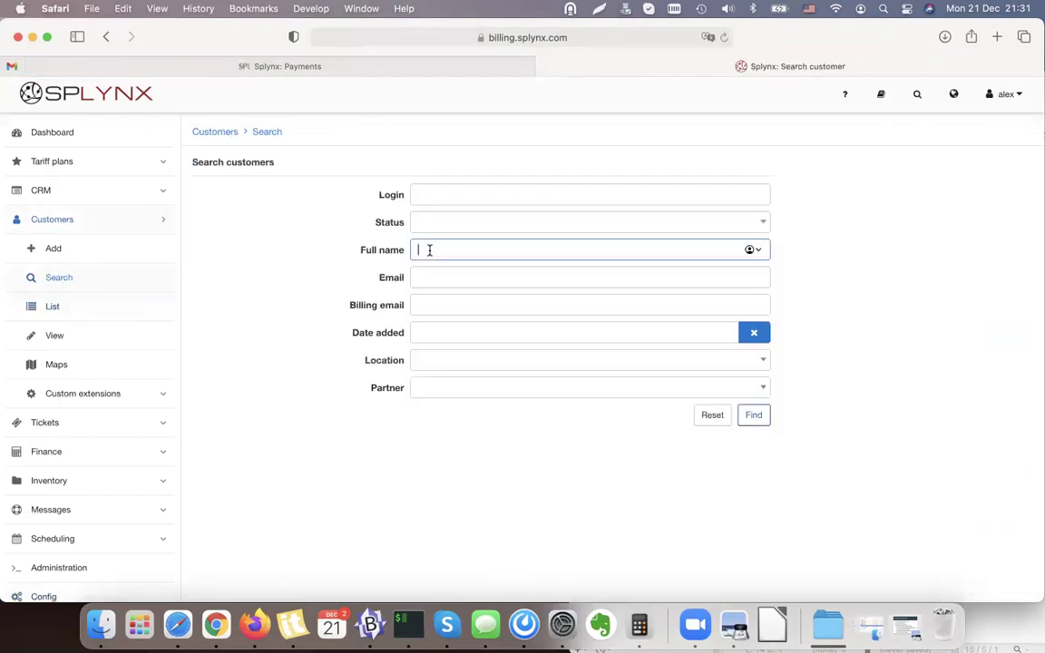
{"action": "type", "text": "vissado"}
{"action": "key", "text": "Return"}
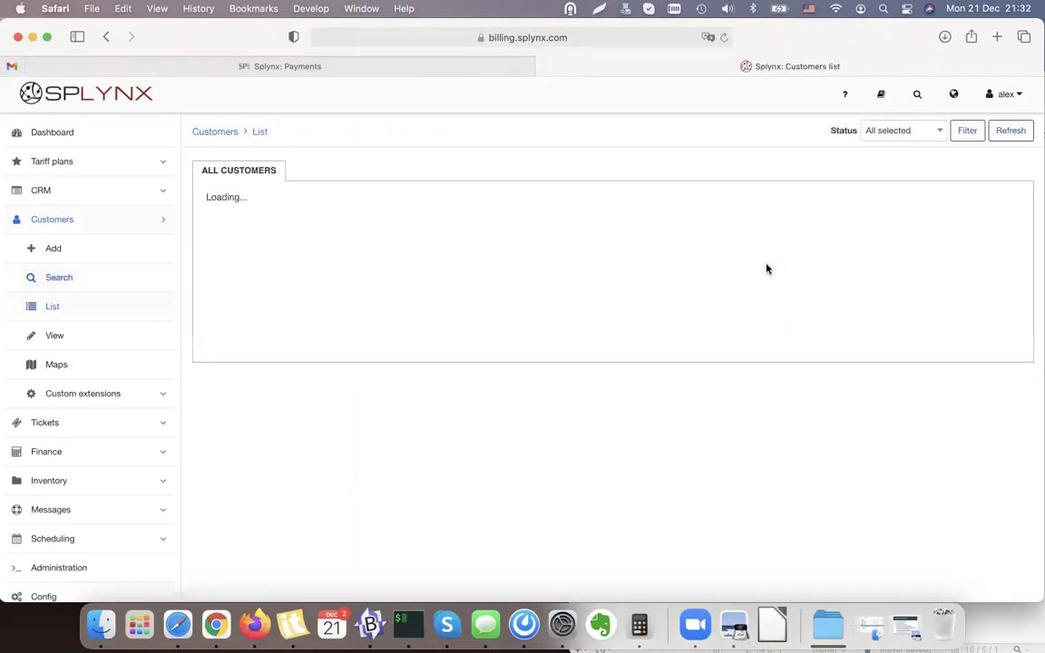
{"action": "left_click", "coordinate": [437, 268]}
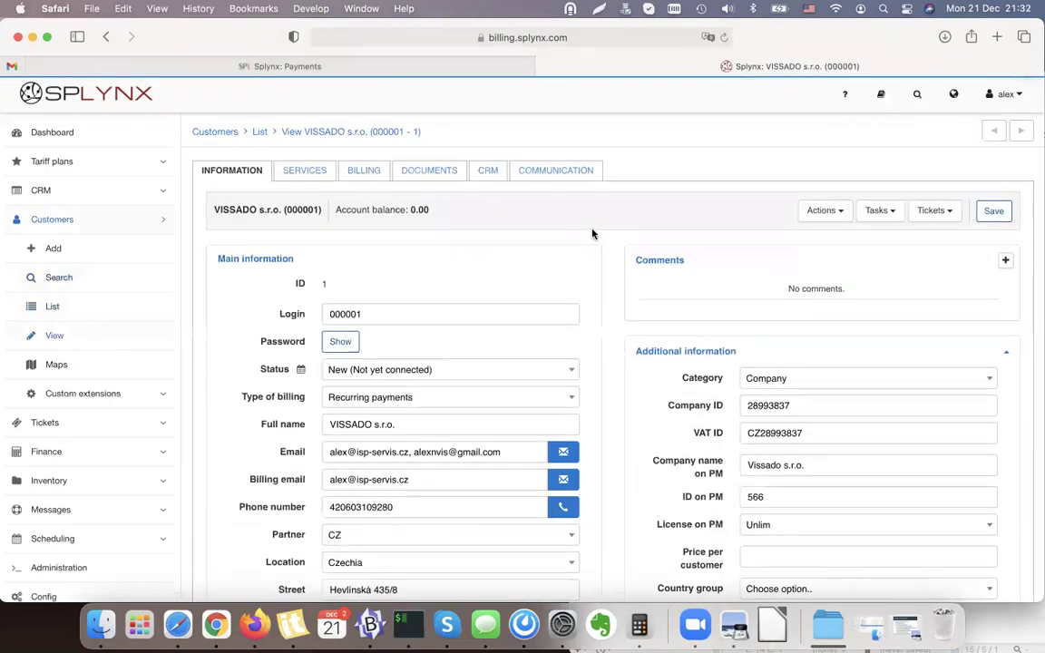
Open the Email send form for unpaid proforma invoice 201612004 from Billing › Proforma Invoices.
{"action": "left_click", "coordinate": [369, 172]}
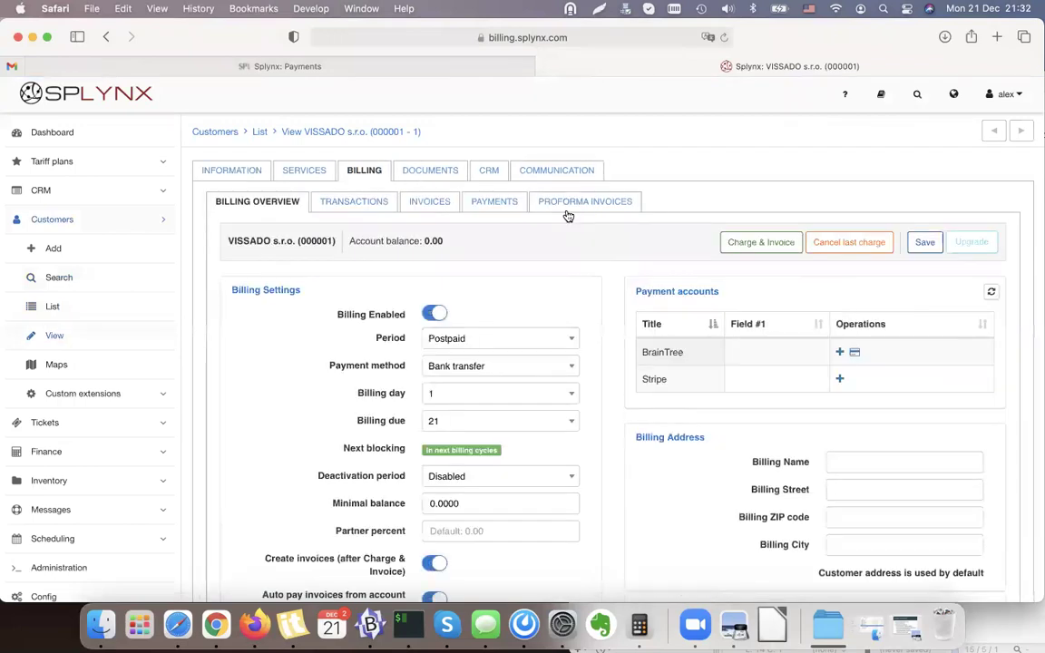
{"action": "left_click", "coordinate": [580, 203]}
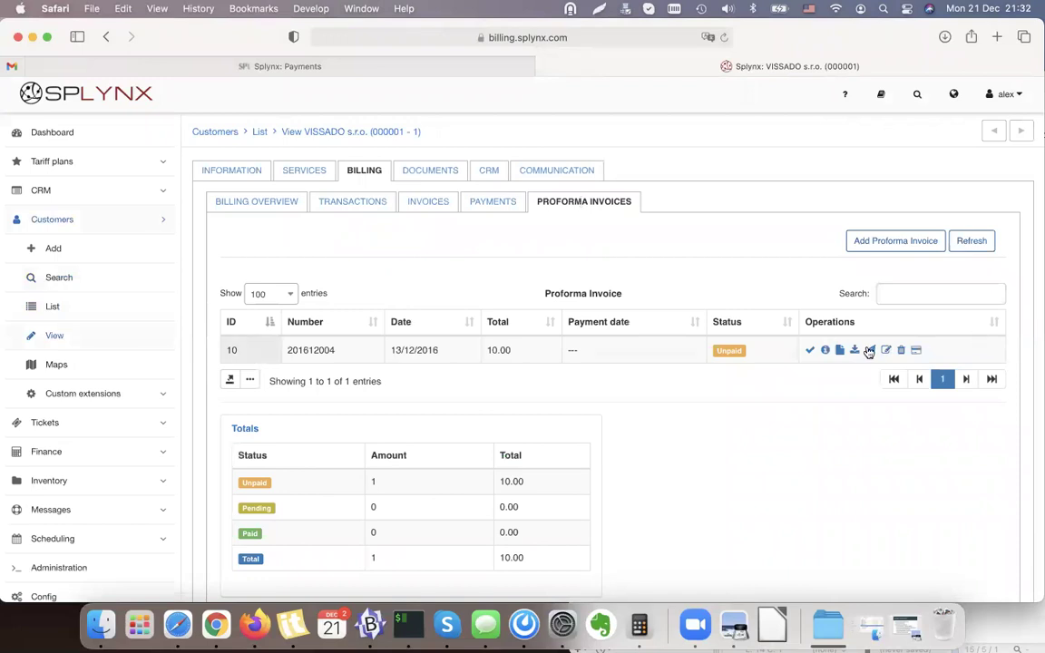
{"action": "left_click", "coordinate": [870, 351]}
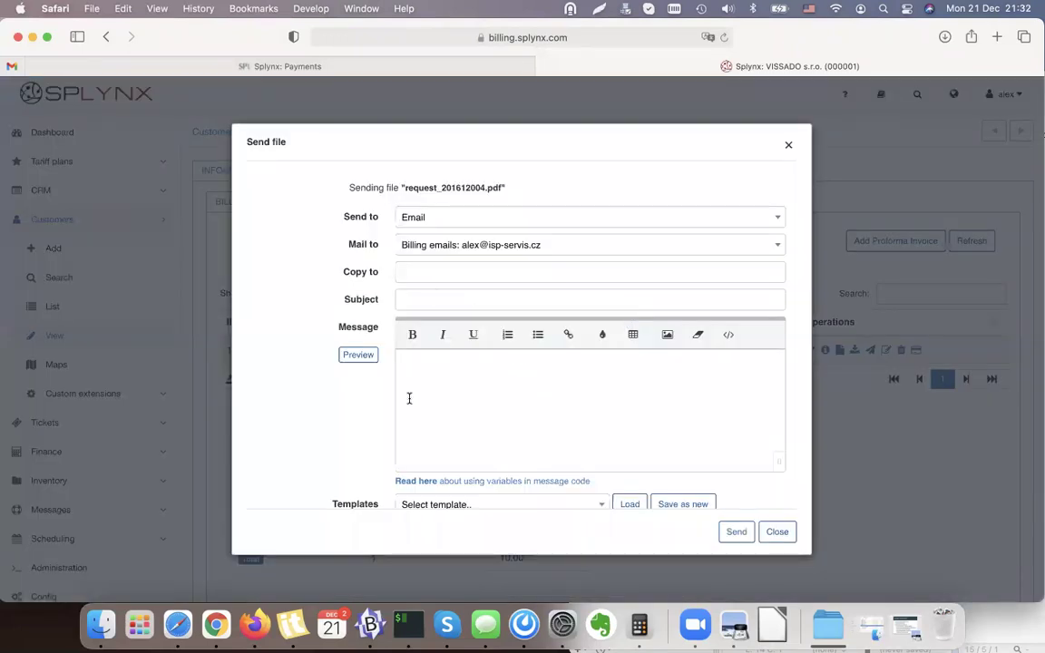
Load the '[Splynx] Invoice for Splynx software' template and enter the subject 'Please pay'.
{"action": "scroll", "coordinate": [410, 417], "scroll_direction": "down", "scroll_amount": 1}
{"action": "left_click", "coordinate": [436, 481]}
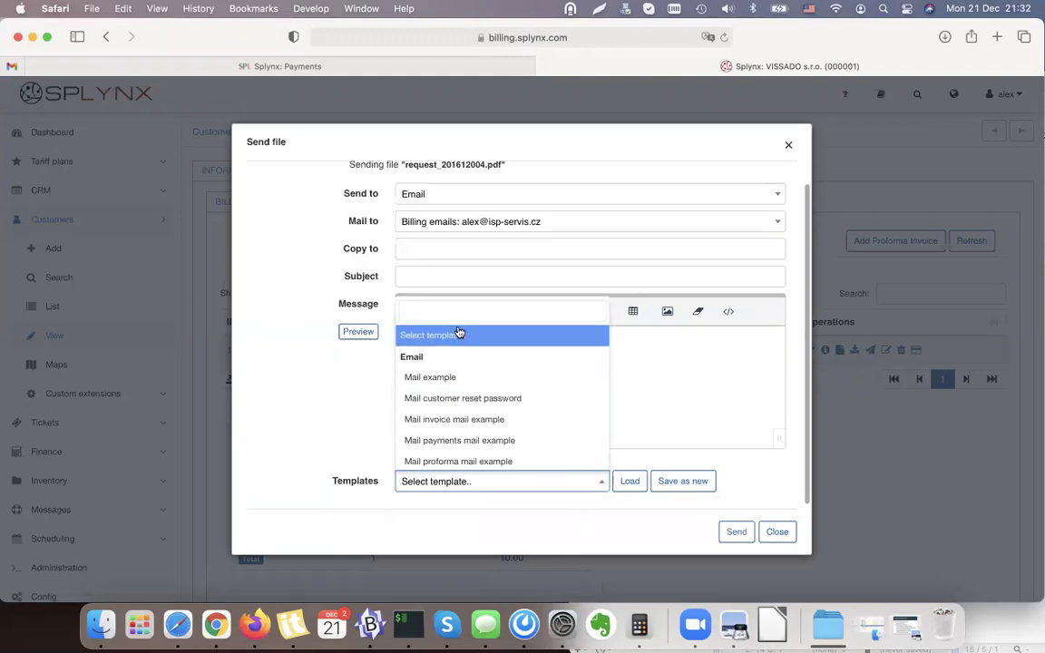
{"action": "type", "text": "invoi"}
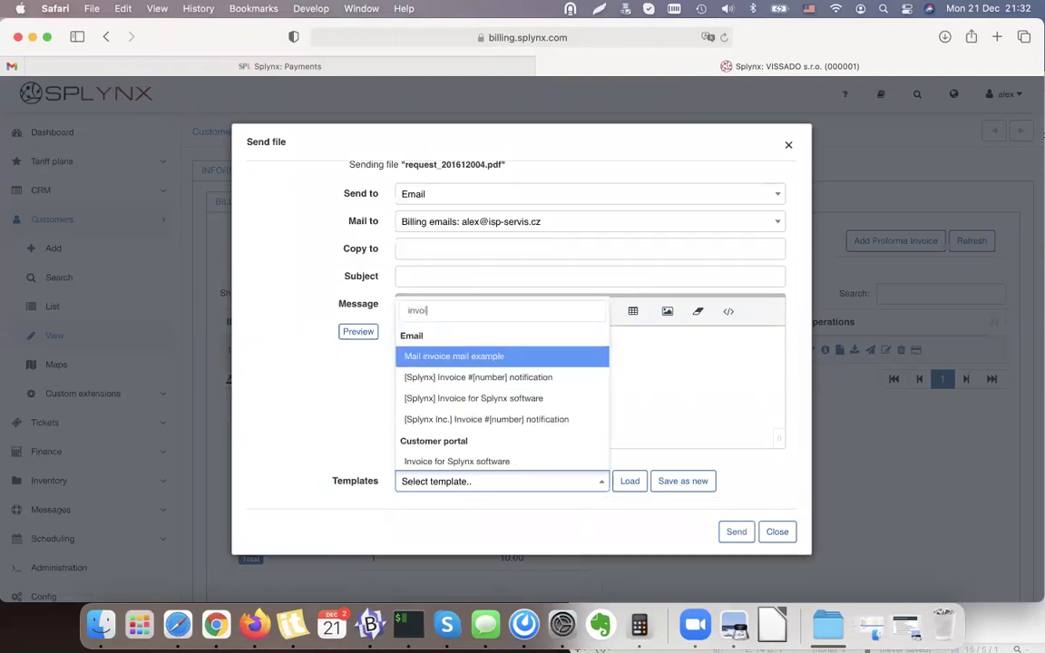
{"action": "left_click", "coordinate": [506, 399]}
{"action": "left_click", "coordinate": [639, 486]}
{"action": "left_click", "coordinate": [421, 272]}
{"action": "type", "text": "Please pay"}
Review the message body, preview the invoice email, close the preview, and send it.
{"action": "left_click", "coordinate": [487, 388]}
{"action": "left_click_drag", "start_coordinate": [400, 338], "coordinate": [467, 462]}
{"action": "left_click", "coordinate": [442, 455]}
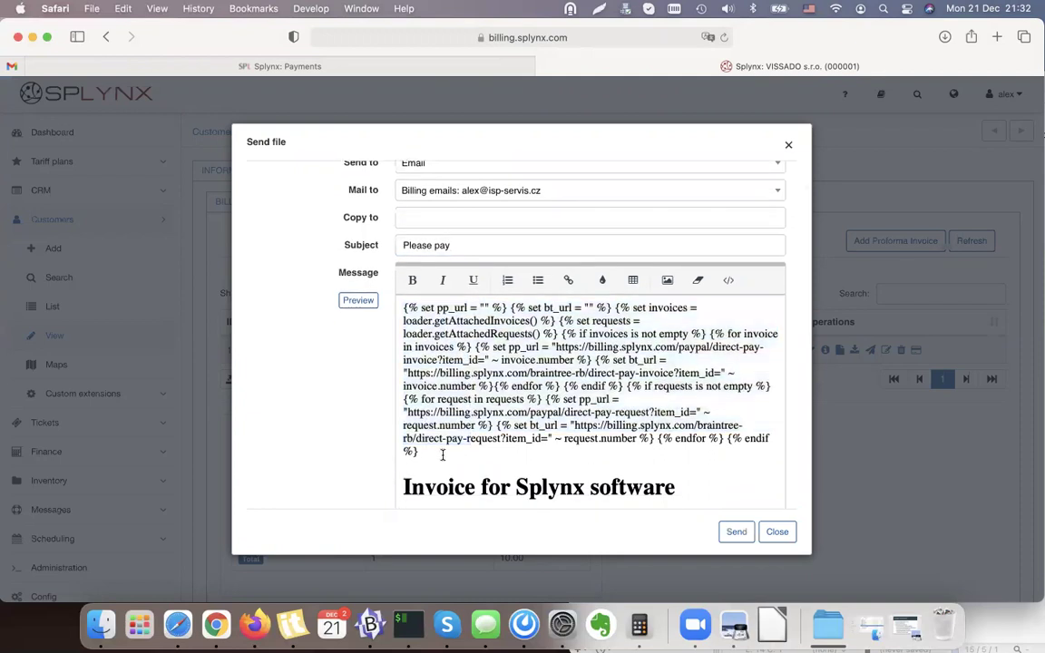
{"action": "scroll", "coordinate": [448, 436], "scroll_direction": "down", "scroll_amount": 5}
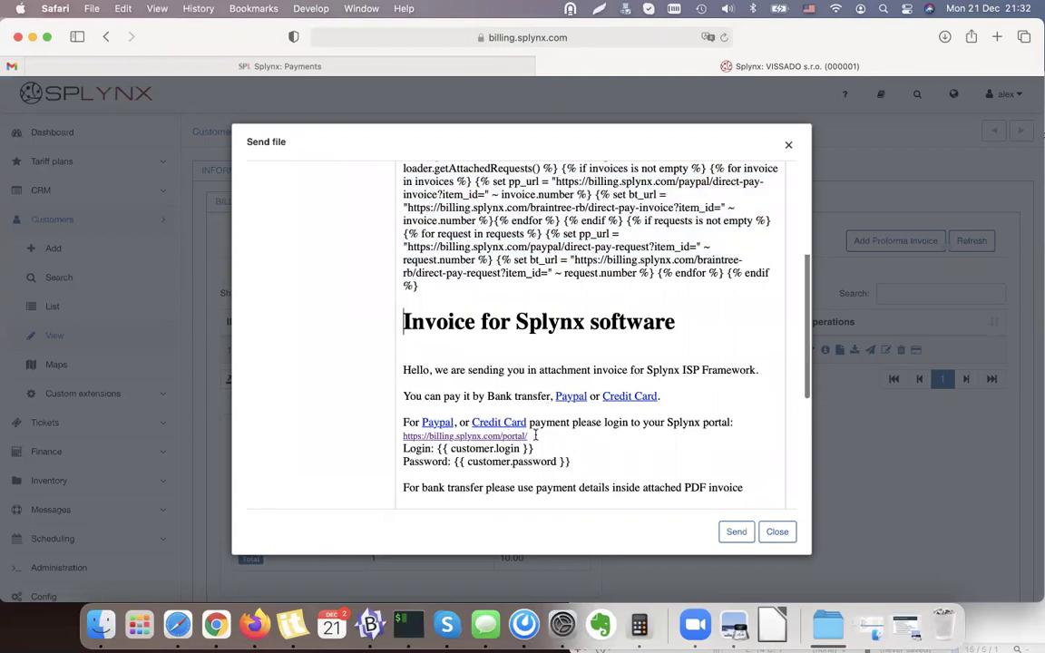
{"action": "scroll", "coordinate": [370, 325], "scroll_direction": "up", "scroll_amount": 5}
{"action": "left_click", "coordinate": [357, 292]}
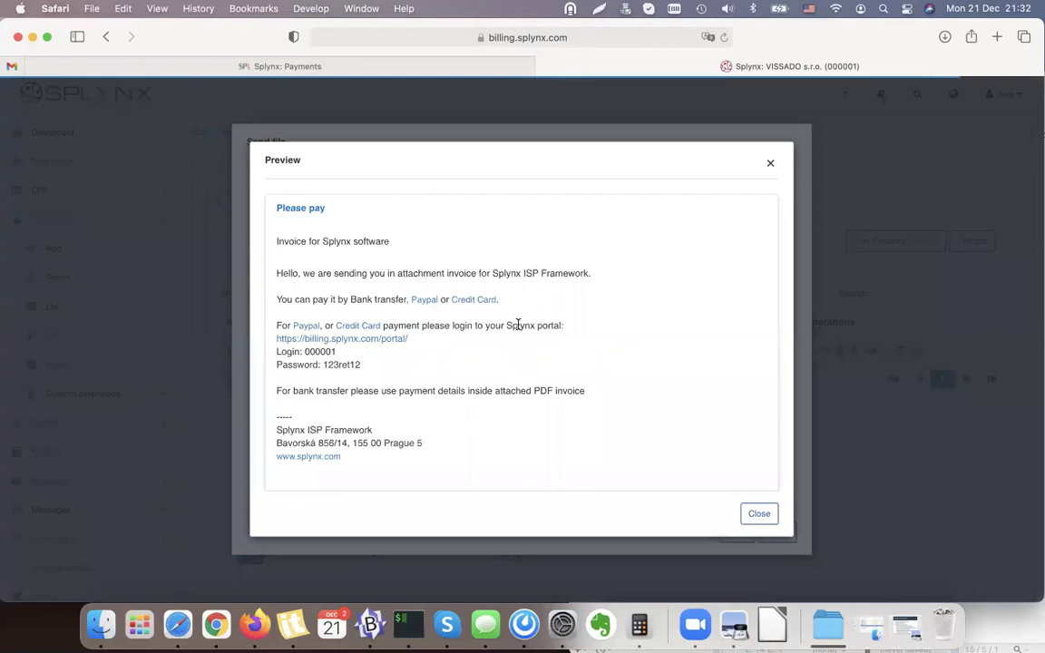
{"action": "scroll", "coordinate": [518, 323], "scroll_direction": "down", "scroll_amount": 2}
{"action": "scroll", "coordinate": [520, 358], "scroll_direction": "up", "scroll_amount": 5}
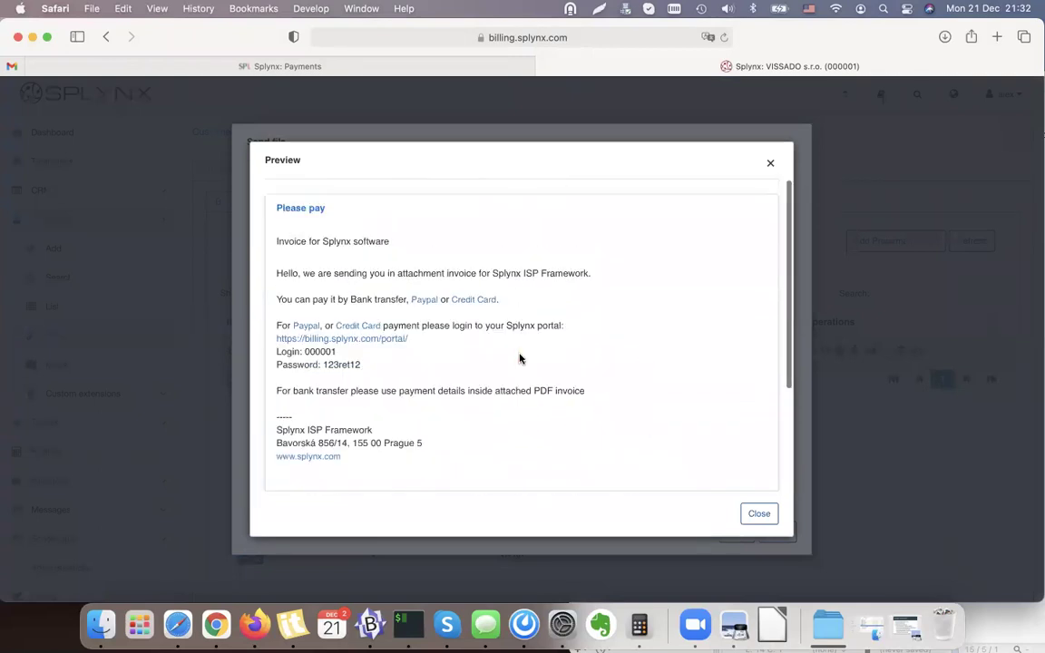
{"action": "left_click", "coordinate": [759, 513]}
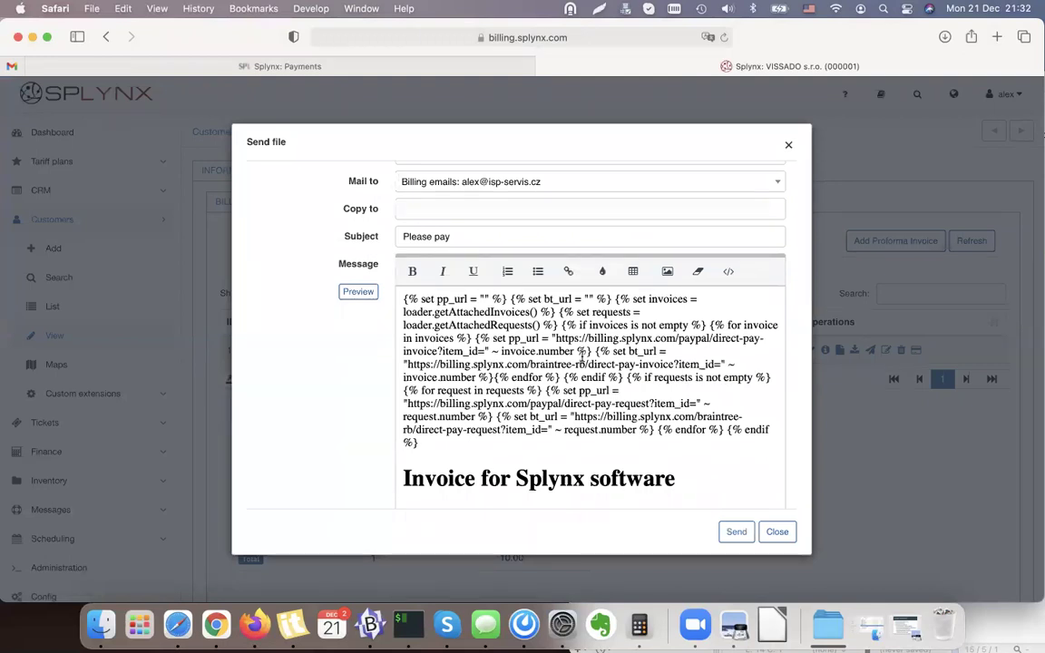
{"action": "left_click", "coordinate": [736, 535]}
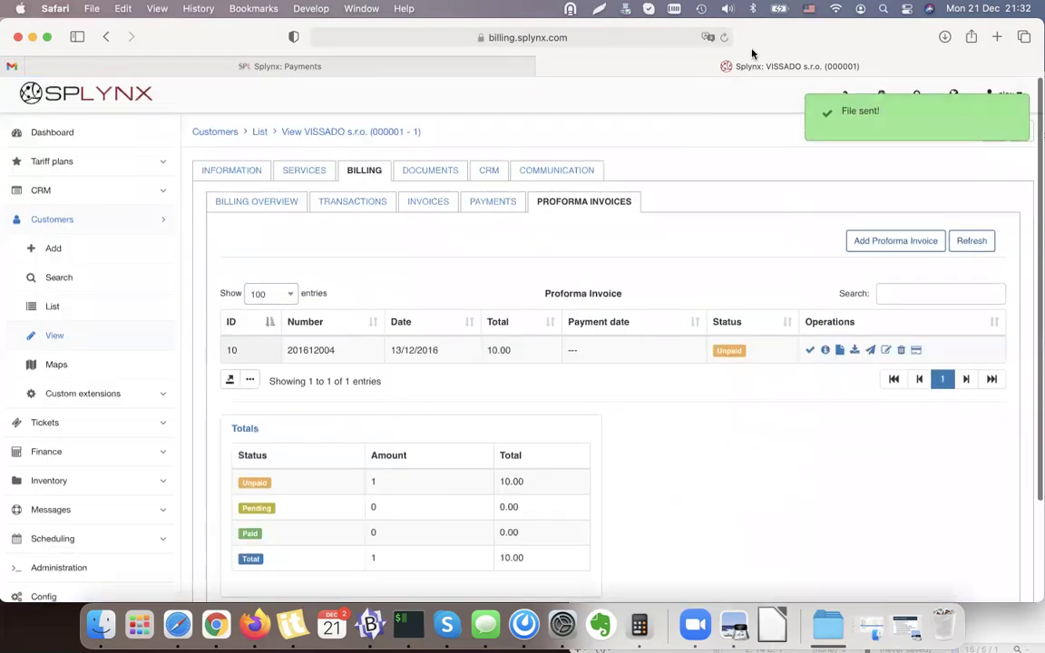
In Gmail, try the invoice email's PayPal link, close PayPal, then try the Credit Card link.
{"action": "left_click", "coordinate": [12, 67]}
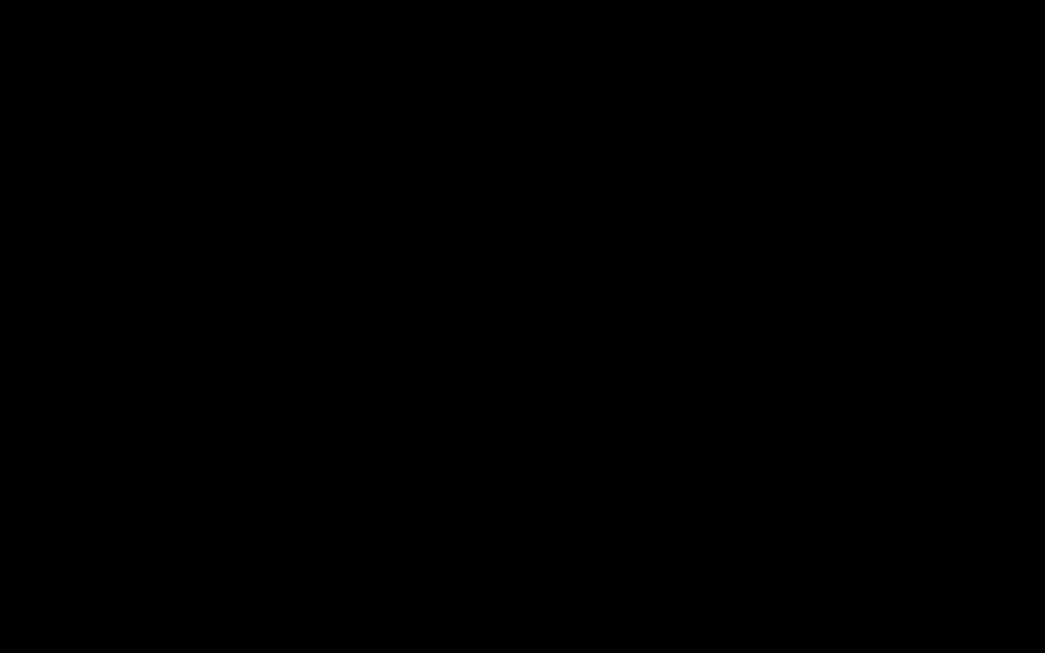
{"action": "scroll", "coordinate": [630, 333], "scroll_direction": "down", "scroll_amount": 2}
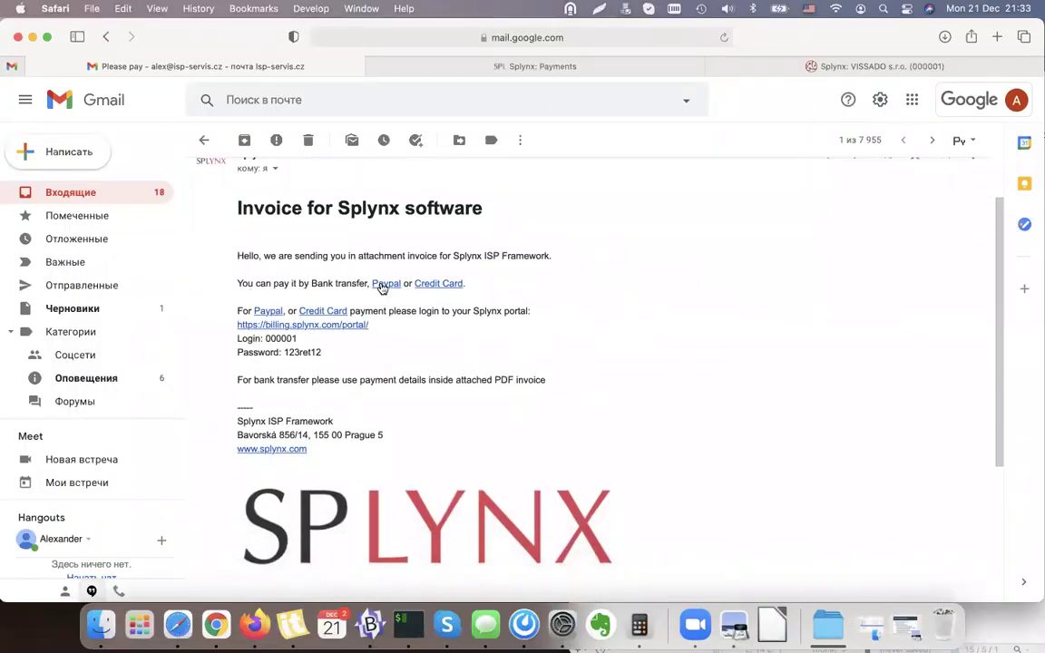
{"action": "left_click", "coordinate": [381, 284]}
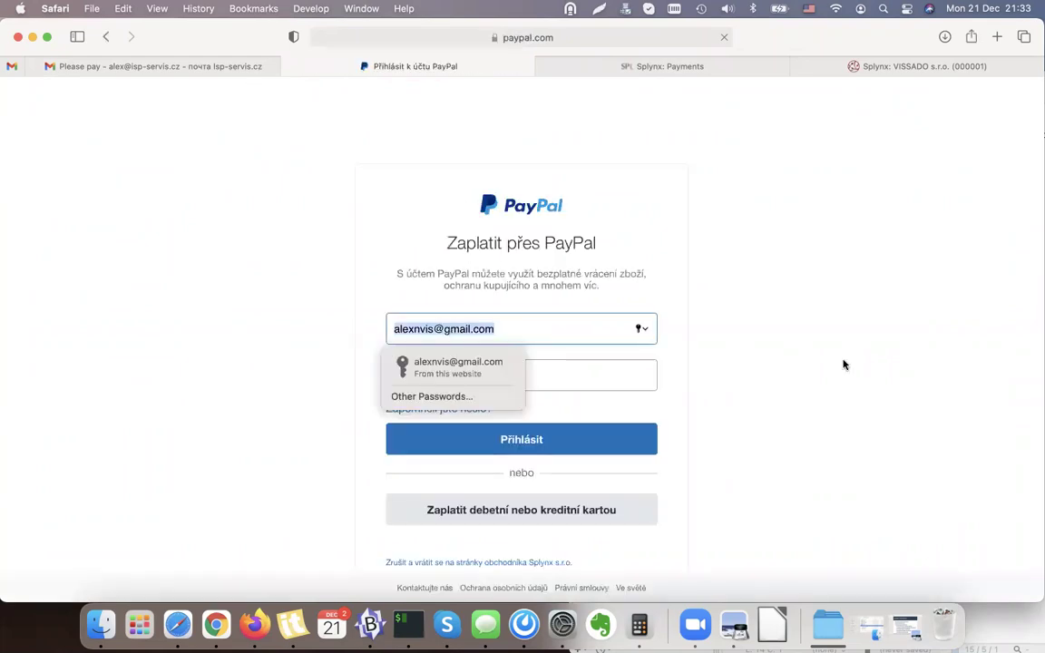
{"action": "left_click", "coordinate": [465, 243]}
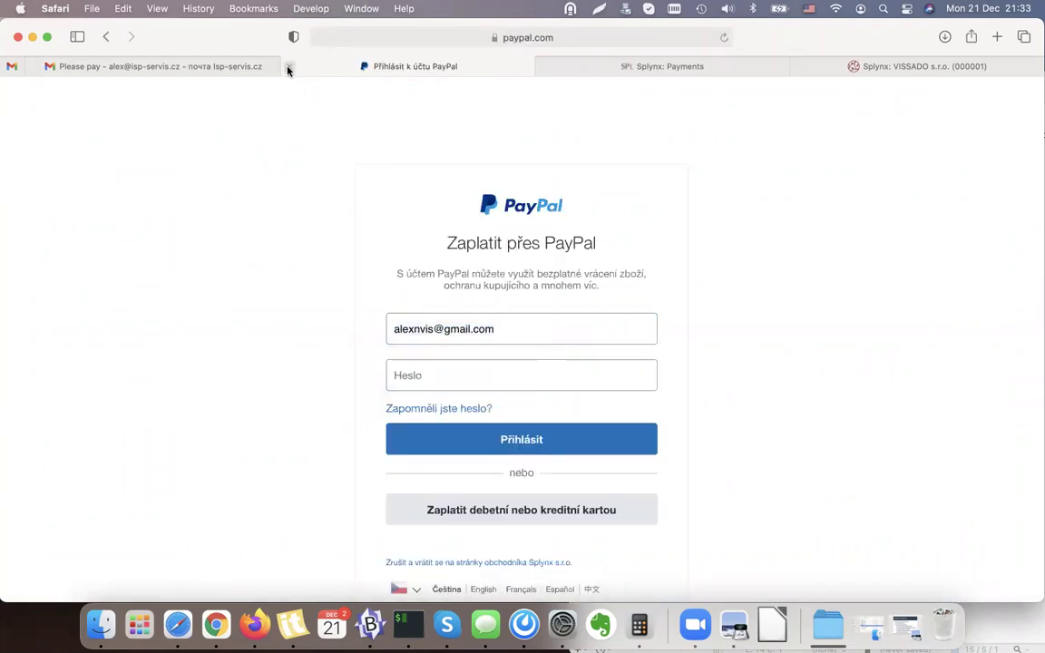
{"action": "left_click", "coordinate": [289, 66]}
{"action": "left_click", "coordinate": [445, 284]}
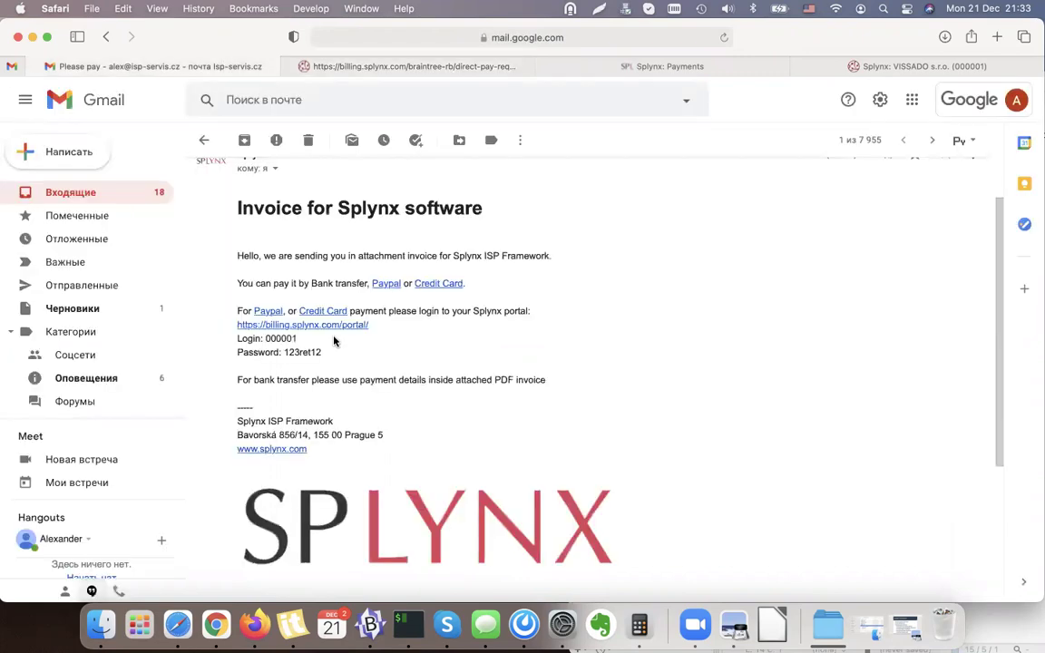
Open the customer portal link from the email and copy the password shown in it.
{"action": "left_click", "coordinate": [336, 331]}
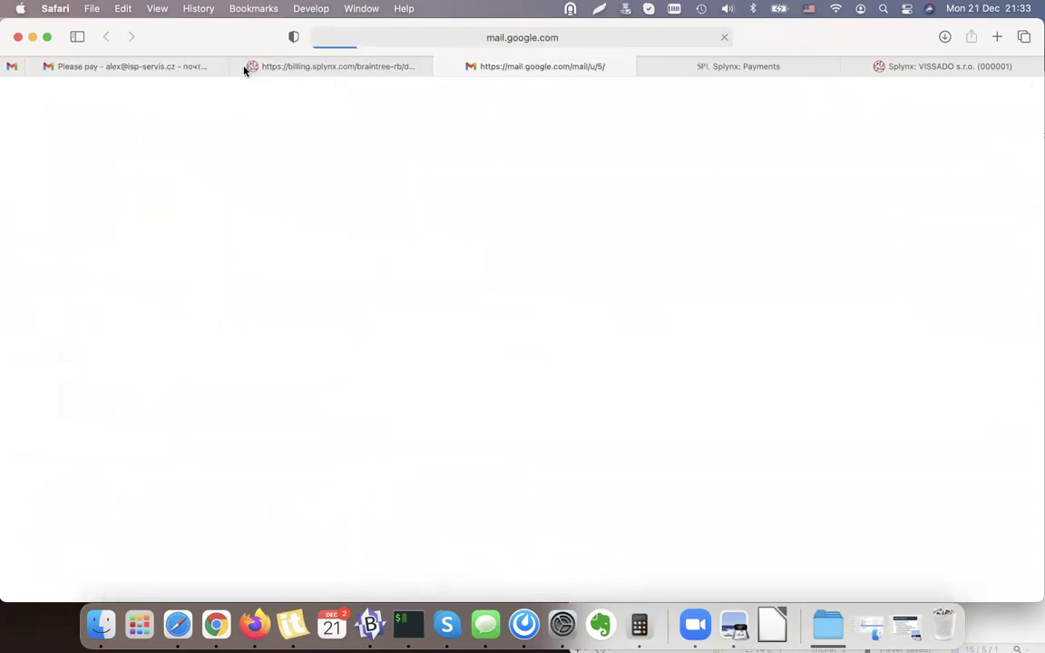
{"action": "left_click", "coordinate": [237, 67]}
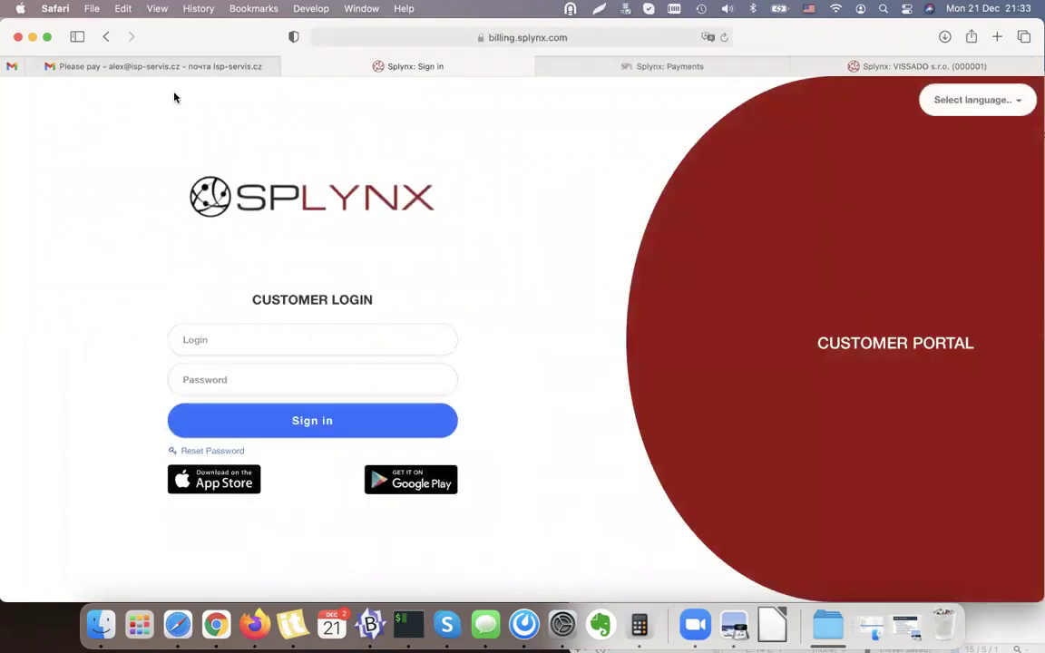
{"action": "left_click", "coordinate": [245, 68]}
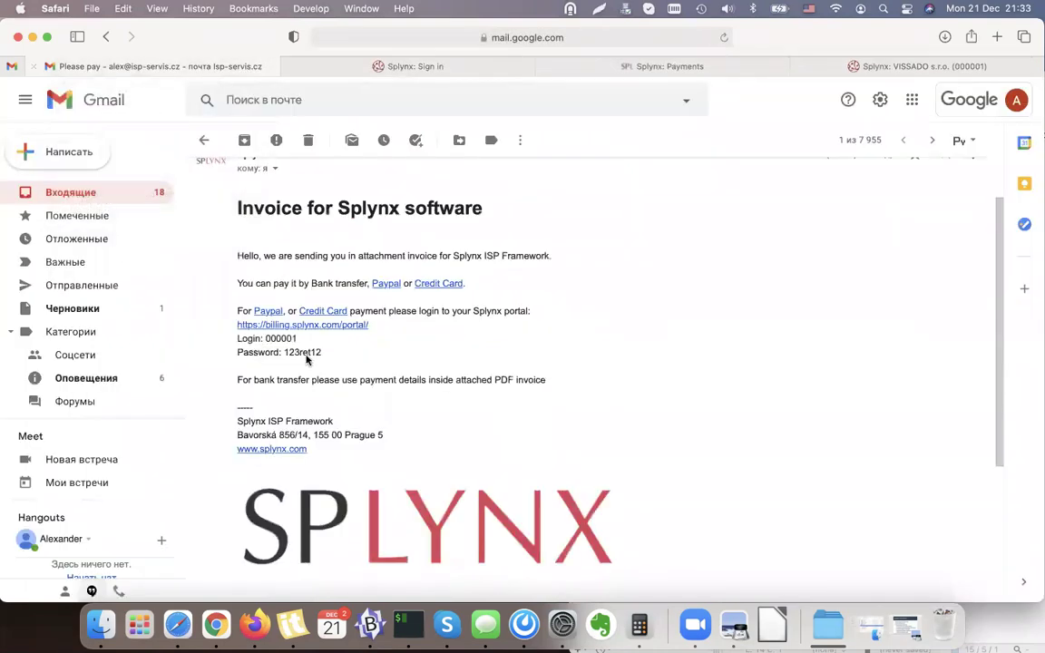
{"action": "double_click", "coordinate": [302, 353]}
{"action": "left_click", "coordinate": [380, 72]}
Sign in with the customer login and pasted password, declining to save the password.
{"action": "left_click", "coordinate": [259, 338]}
{"action": "type", "text": "00"}
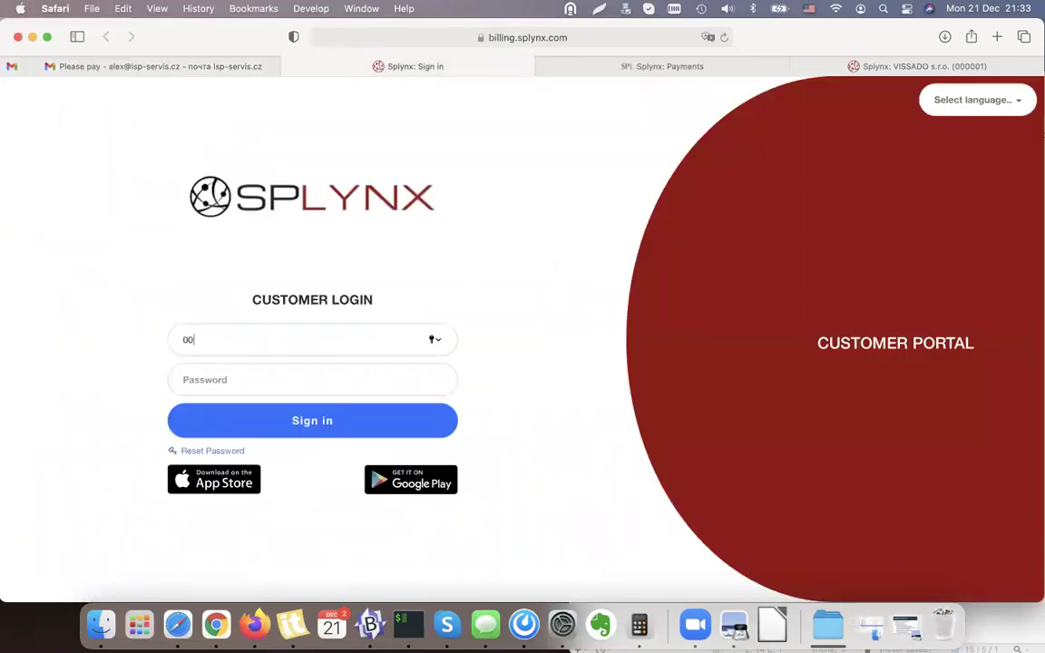
{"action": "left_click", "coordinate": [247, 374]}
{"action": "key", "text": "cmd+v"}
{"action": "left_click", "coordinate": [330, 426]}
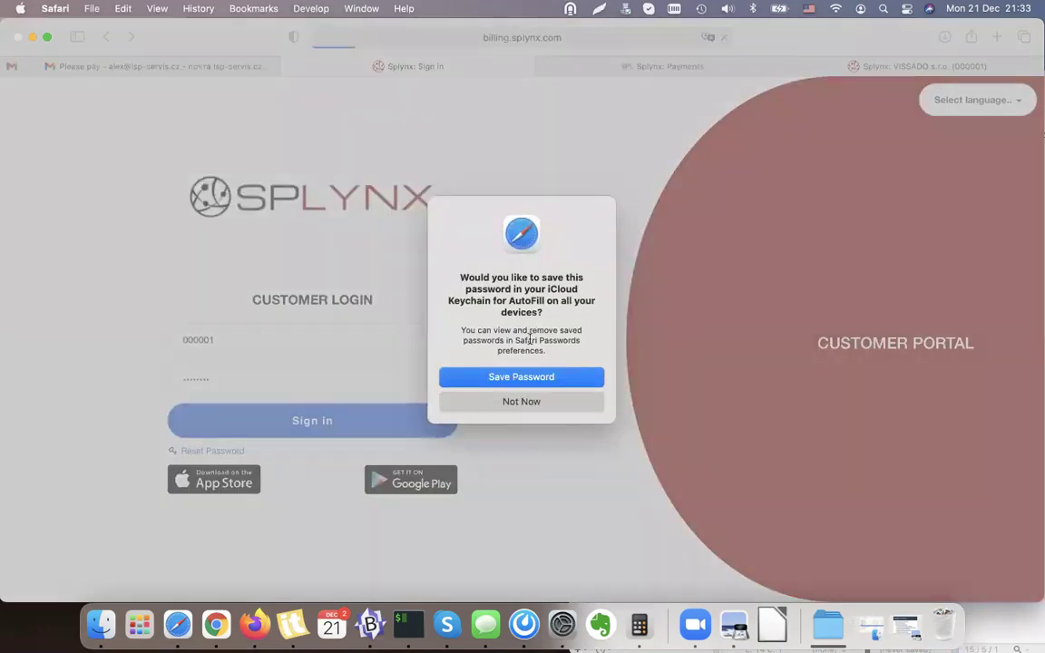
{"action": "left_click", "coordinate": [531, 405]}
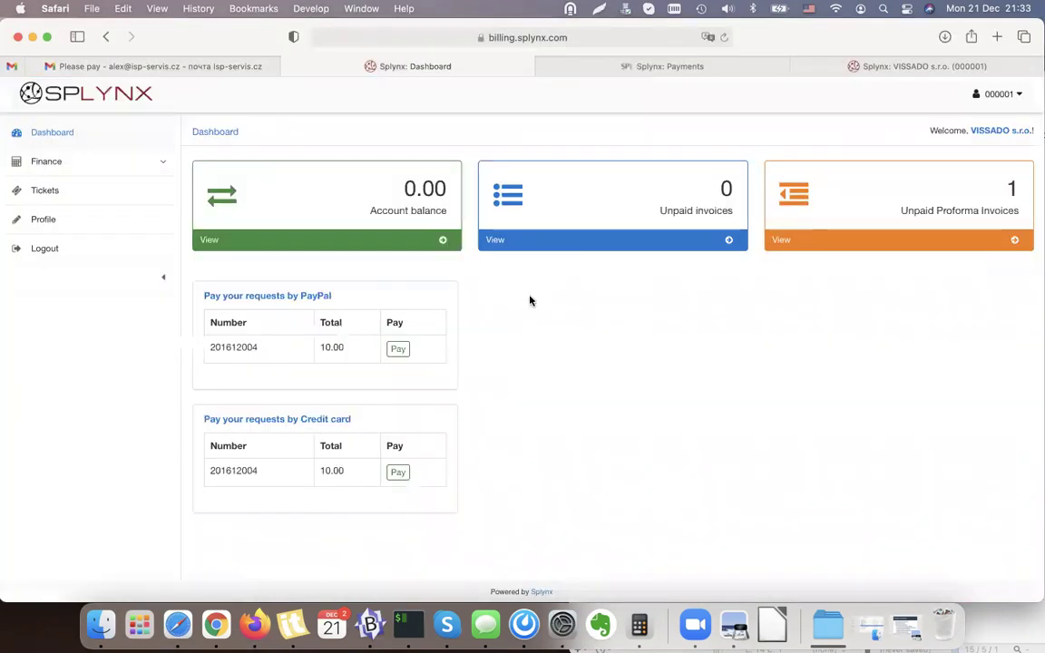
Review the dashboard's pending PayPal and credit card requests for the 10.00 proforma invoice.
{"action": "double_click", "coordinate": [240, 348]}
{"action": "double_click", "coordinate": [239, 349]}
{"action": "double_click", "coordinate": [336, 348]}
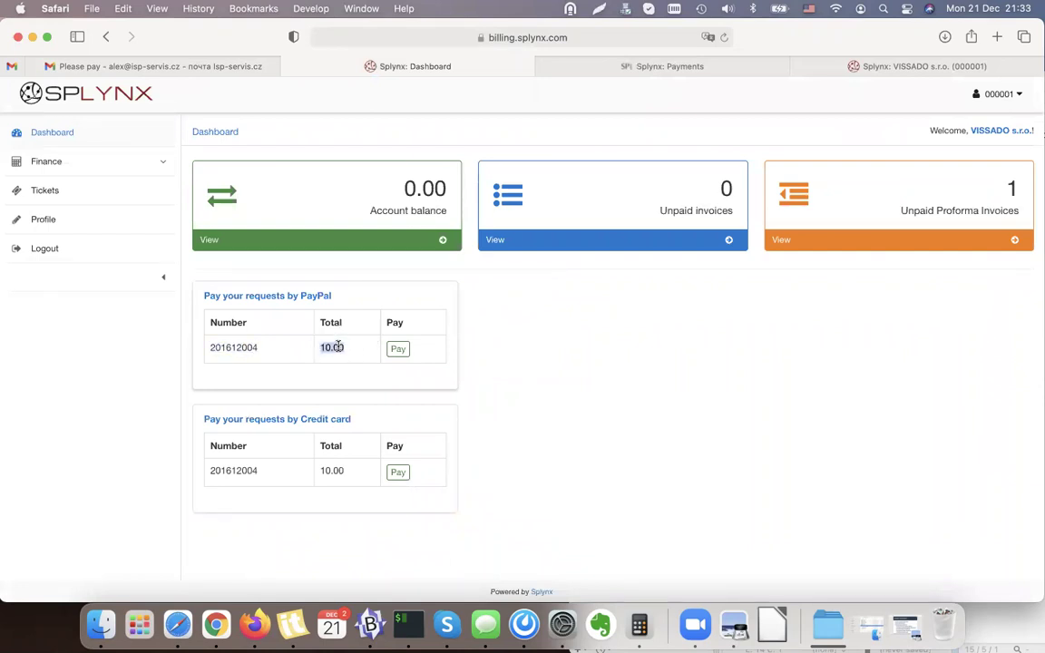
{"action": "double_click", "coordinate": [332, 471]}
{"action": "left_click", "coordinate": [336, 471]}
View the Finance > Credit card form, go back, and return to the admin invoices tab.
{"action": "left_click", "coordinate": [57, 161]}
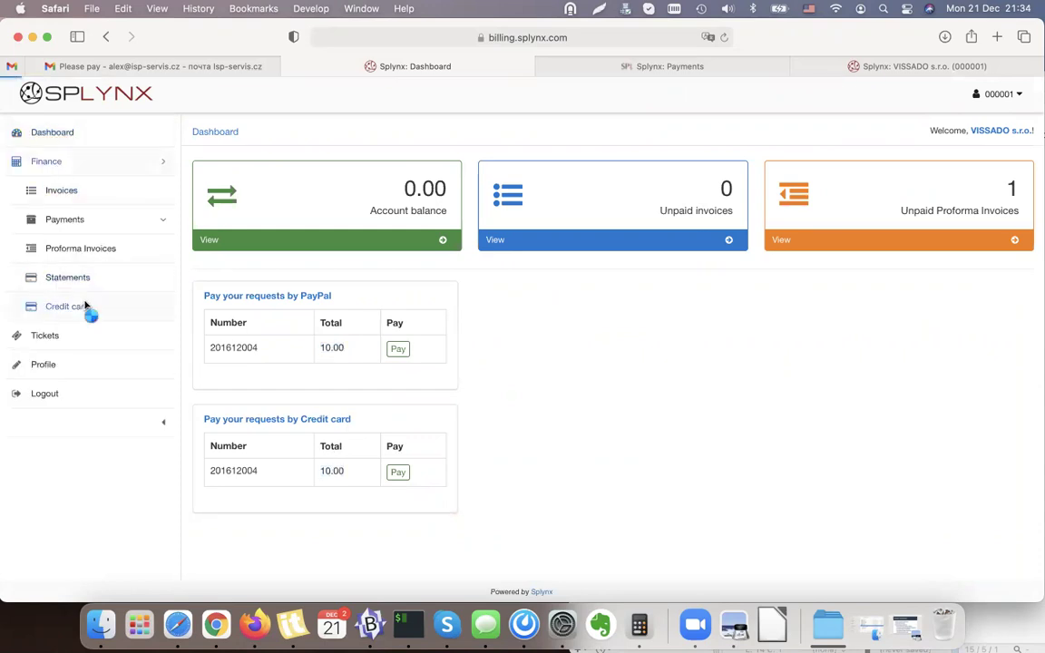
{"action": "left_click", "coordinate": [87, 309]}
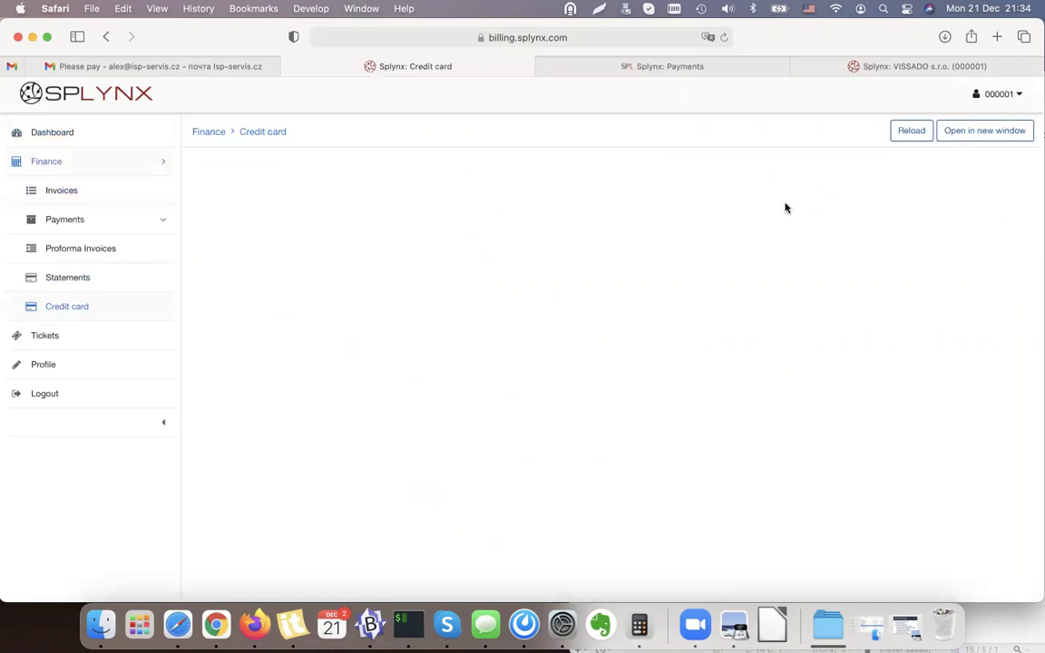
{"action": "left_click", "coordinate": [261, 320]}
{"action": "left_click", "coordinate": [591, 273]}
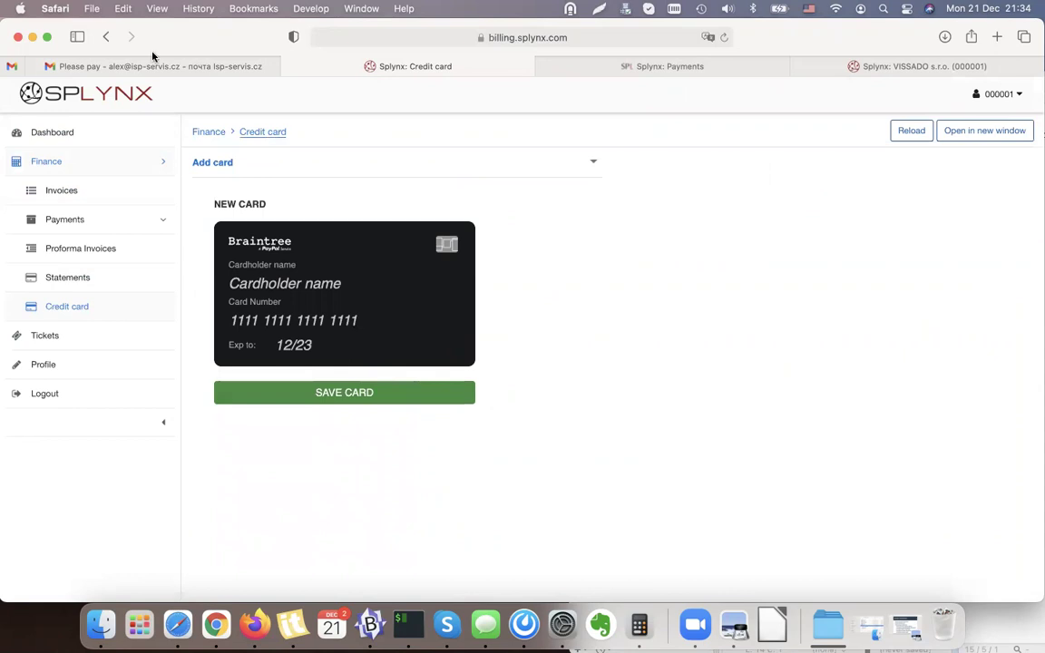
{"action": "left_click", "coordinate": [106, 38]}
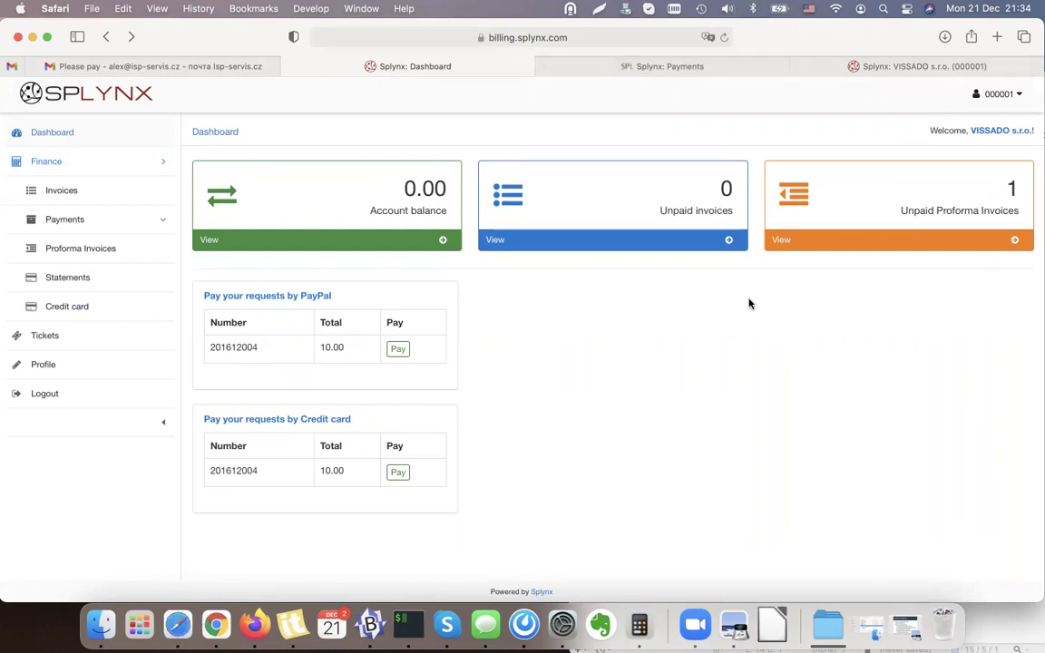
{"action": "left_click", "coordinate": [662, 60]}
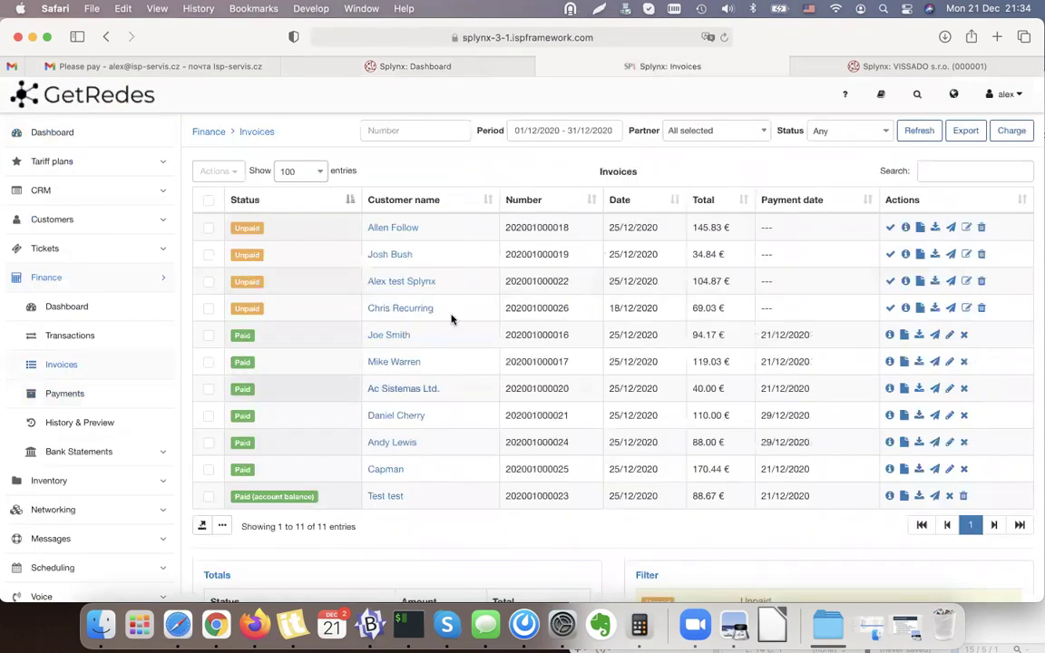
Open Charge invoices, keep payment type Any, and switch on Confirm charge.
{"action": "left_click", "coordinate": [1012, 131]}
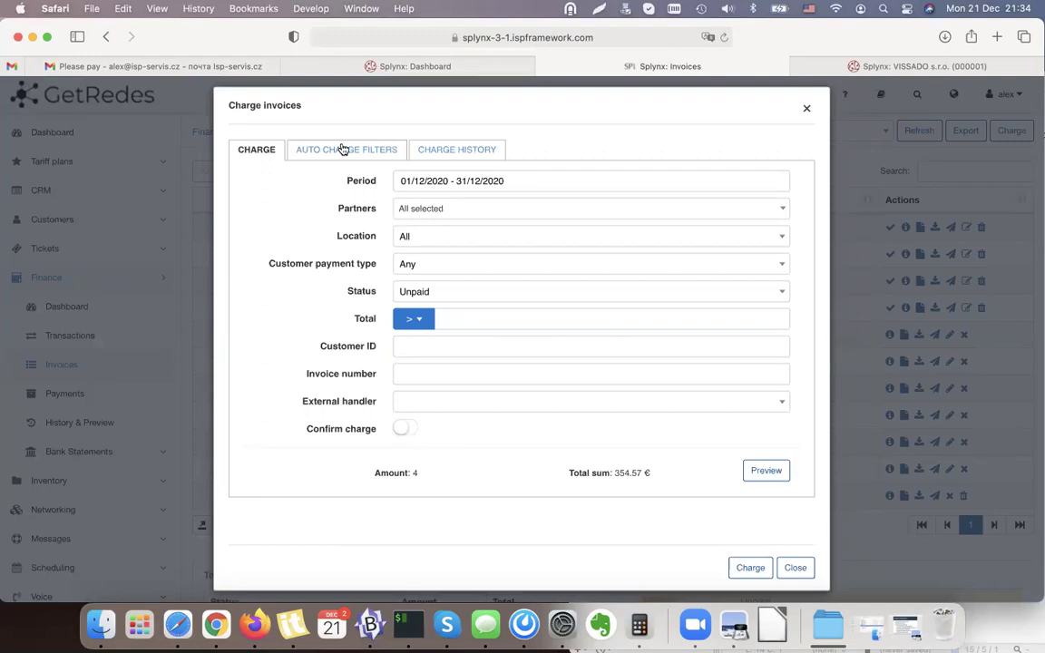
{"action": "double_click", "coordinate": [366, 182]}
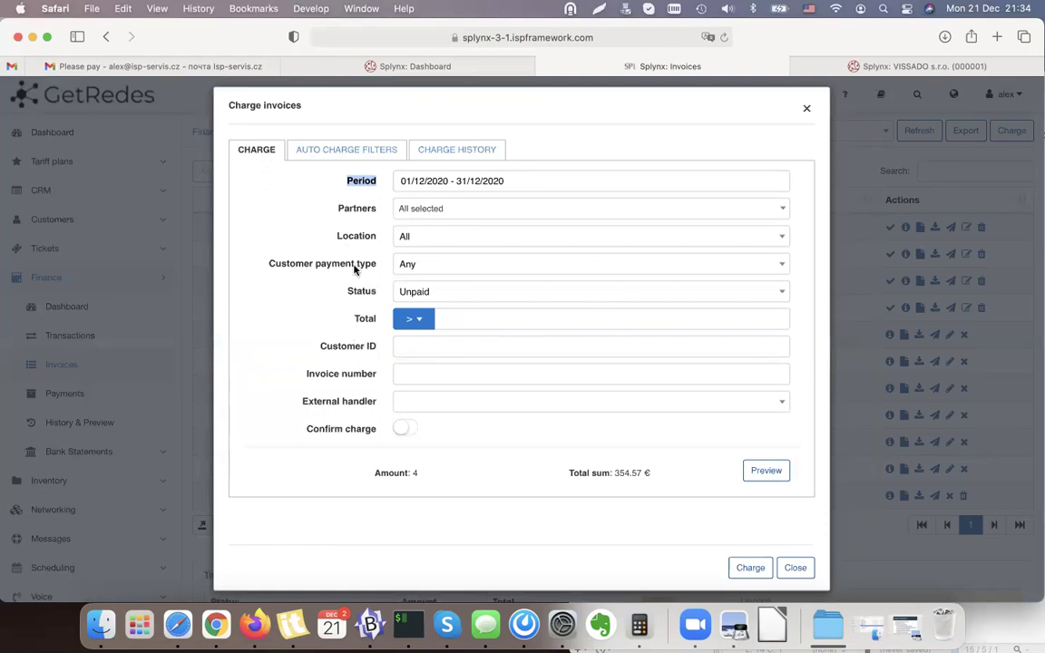
{"action": "left_click", "coordinate": [419, 268]}
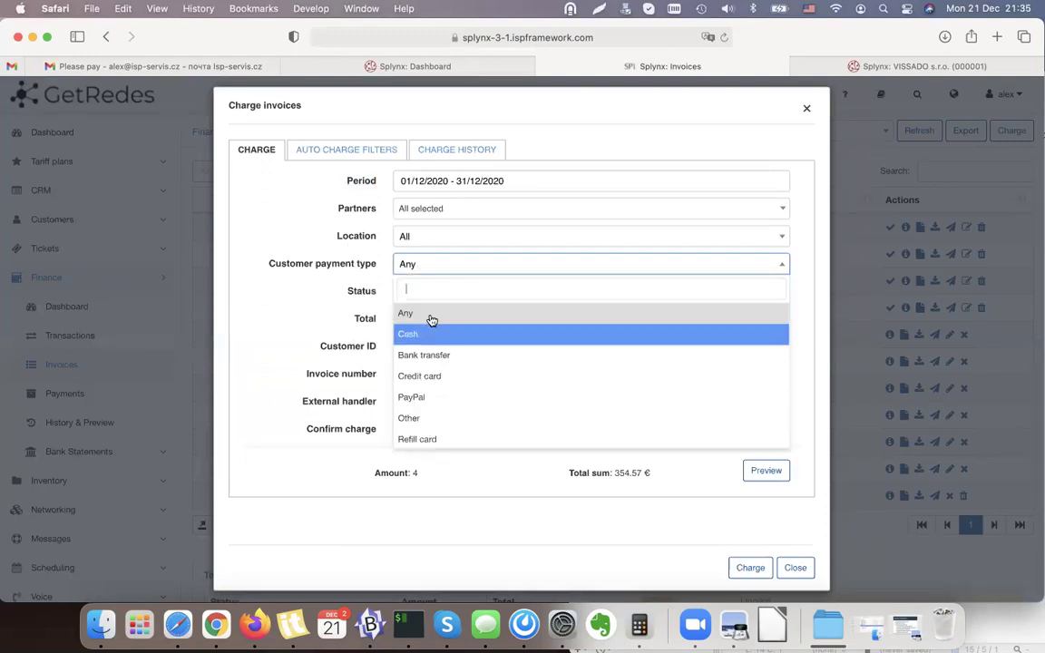
{"action": "left_click", "coordinate": [328, 302]}
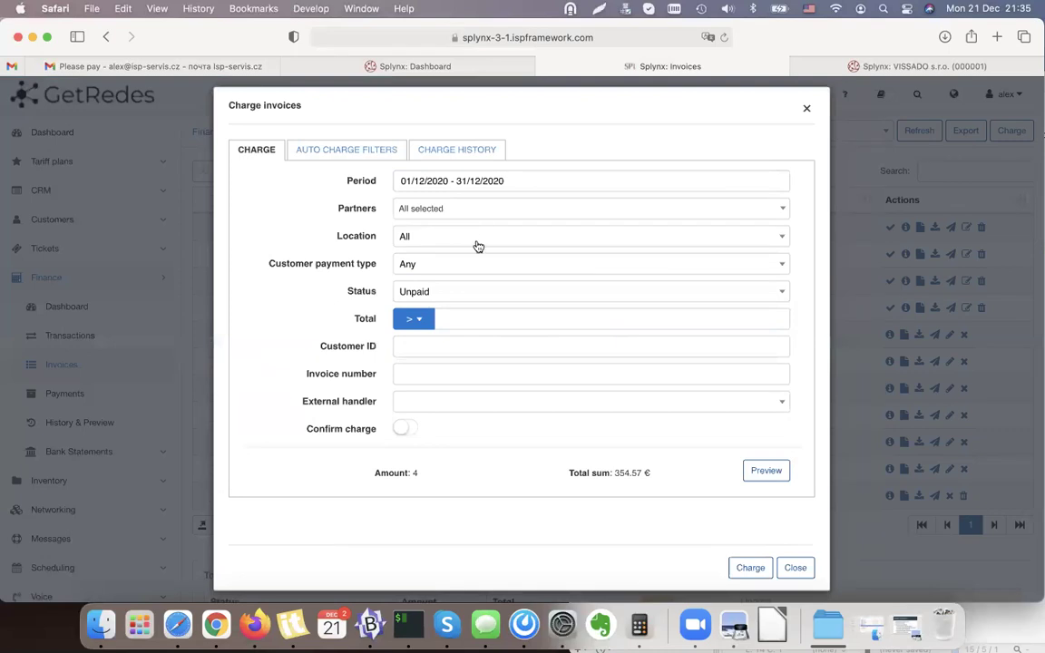
{"action": "left_click", "coordinate": [430, 404]}
{"action": "left_click", "coordinate": [423, 406]}
{"action": "left_click_drag", "start_coordinate": [310, 400], "coordinate": [377, 401]}
{"action": "left_click", "coordinate": [405, 429]}
Preview the four unpaid invoices totalling 354.57 €, then move to Auto charge filters.
{"action": "left_click", "coordinate": [755, 472]}
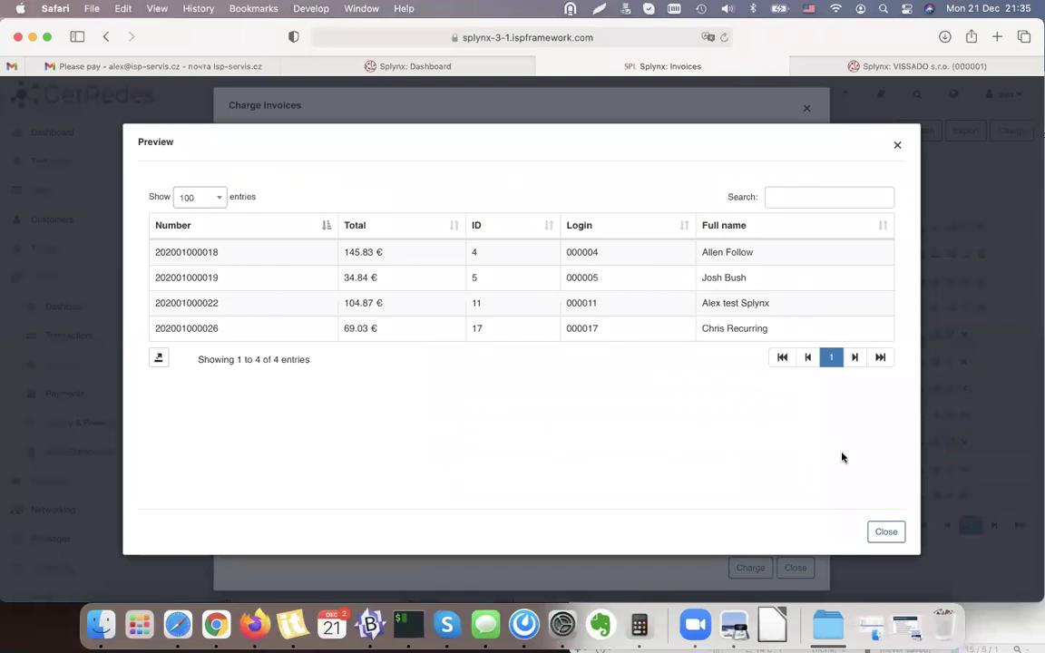
{"action": "left_click", "coordinate": [887, 532]}
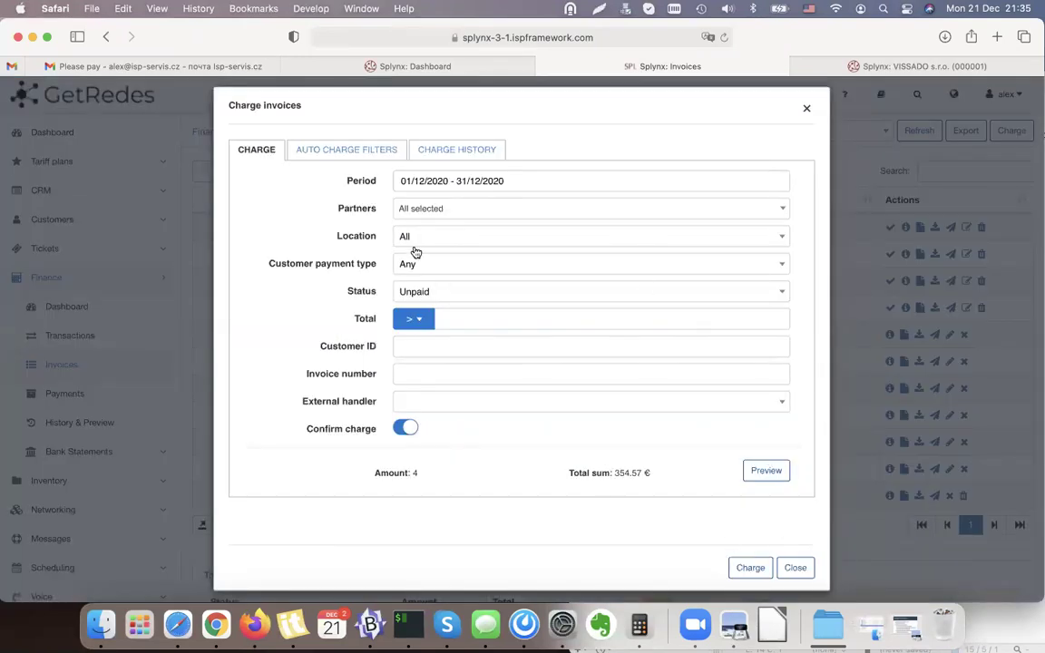
{"action": "left_click", "coordinate": [334, 150]}
{"action": "left_click", "coordinate": [581, 389]}
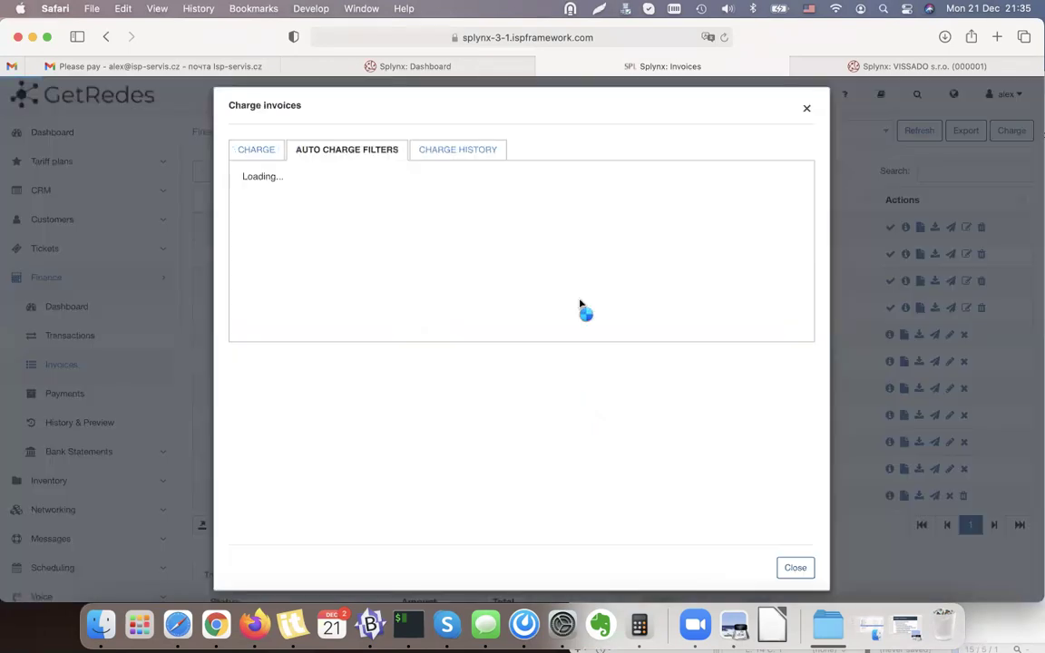
Add an enabled auto charge filter charging the next day after issue at 08:00.
{"action": "left_click", "coordinate": [731, 183]}
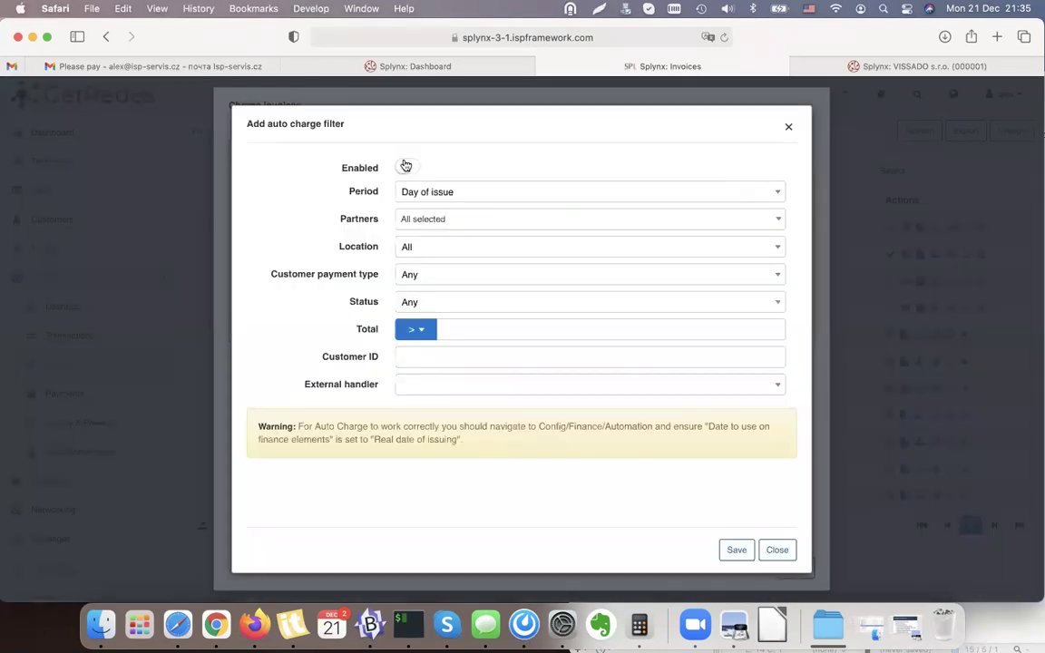
{"action": "left_click", "coordinate": [408, 167]}
{"action": "left_click", "coordinate": [456, 192]}
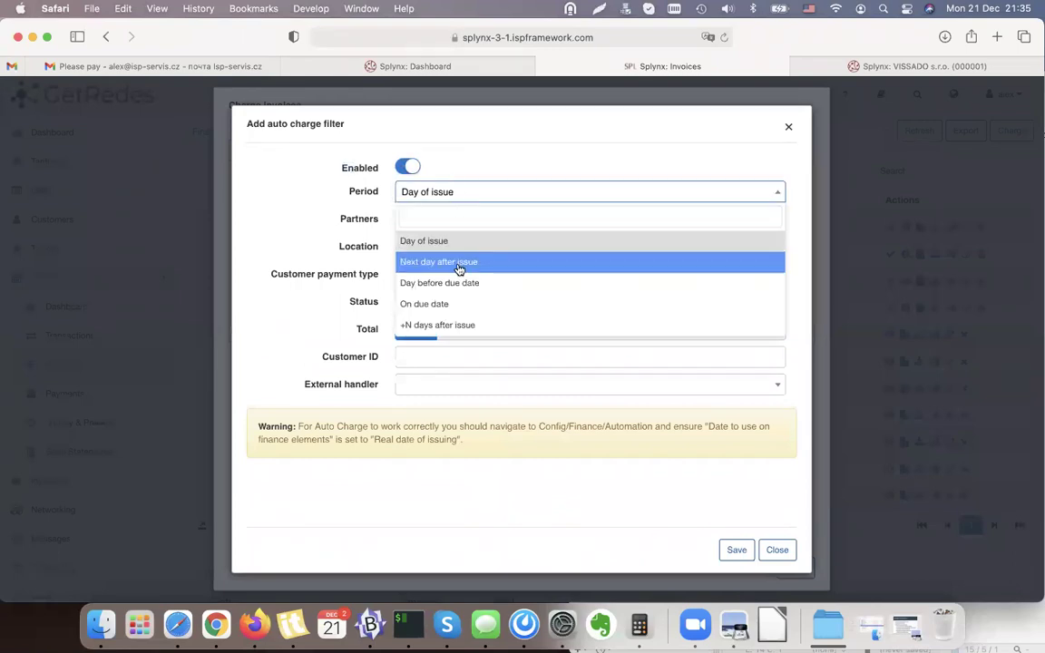
{"action": "left_click", "coordinate": [456, 263]}
{"action": "left_click", "coordinate": [439, 218]}
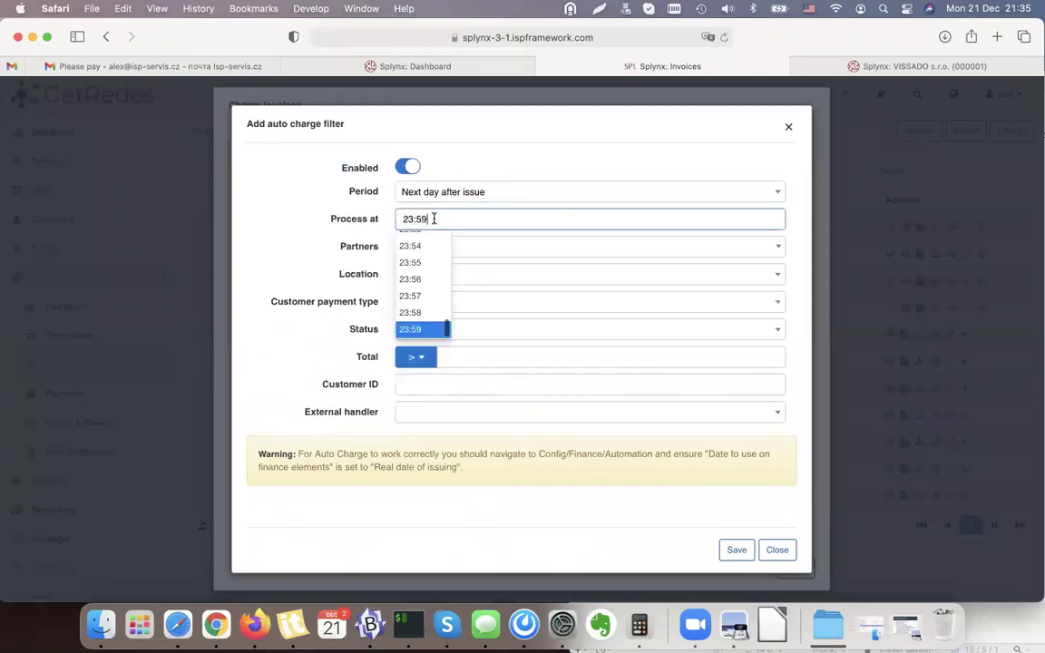
{"action": "scroll", "coordinate": [426, 311], "scroll_direction": "up", "scroll_amount": 10}
{"action": "scroll", "coordinate": [426, 314], "scroll_direction": "up", "scroll_amount": 20}
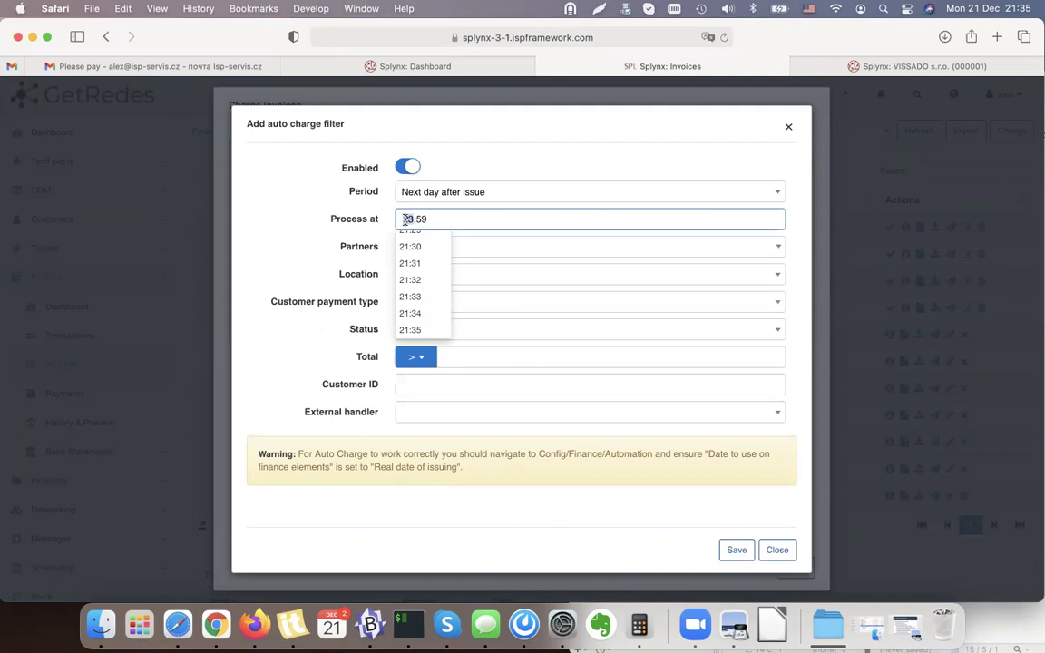
{"action": "type", "text": "08"}
{"action": "key", "text": "BackSpace"}
{"action": "key", "text": "BackSpace"}
{"action": "type", "text": "08"}
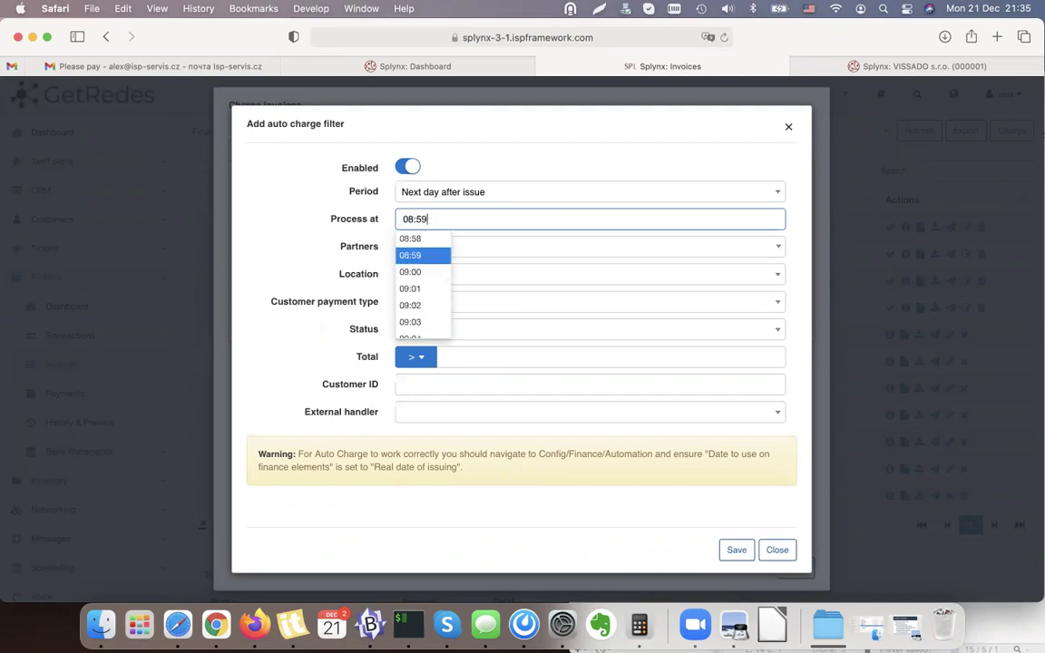
{"action": "type", "text": "0"}
{"action": "left_click", "coordinate": [300, 216]}
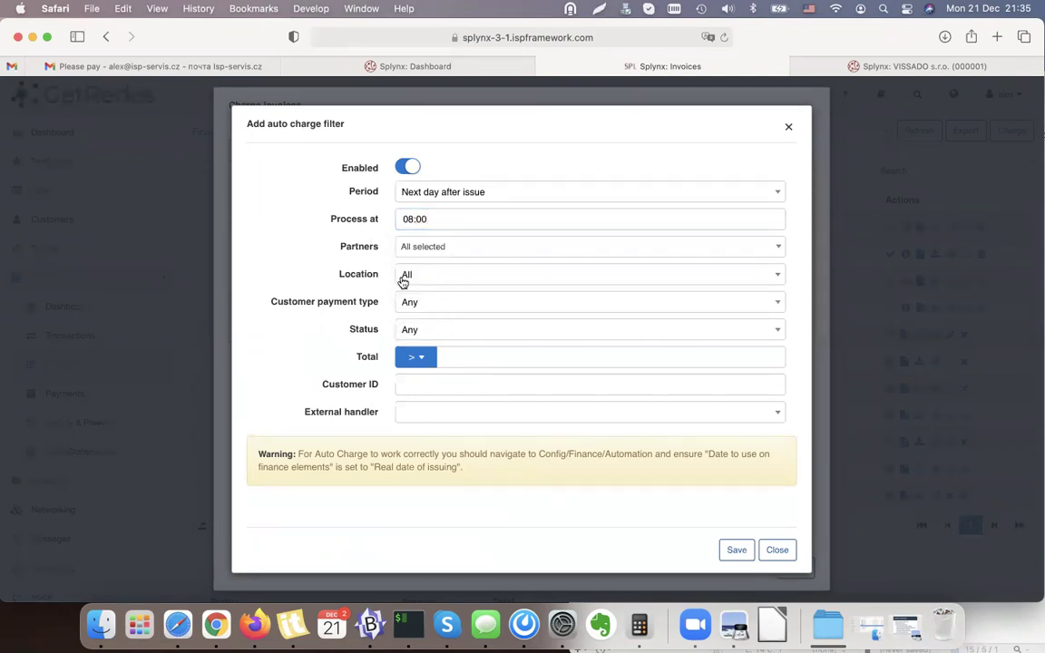
Set the filter to Credit card payment type, Unpaid status, and total greater than 3.
{"action": "left_click", "coordinate": [407, 307]}
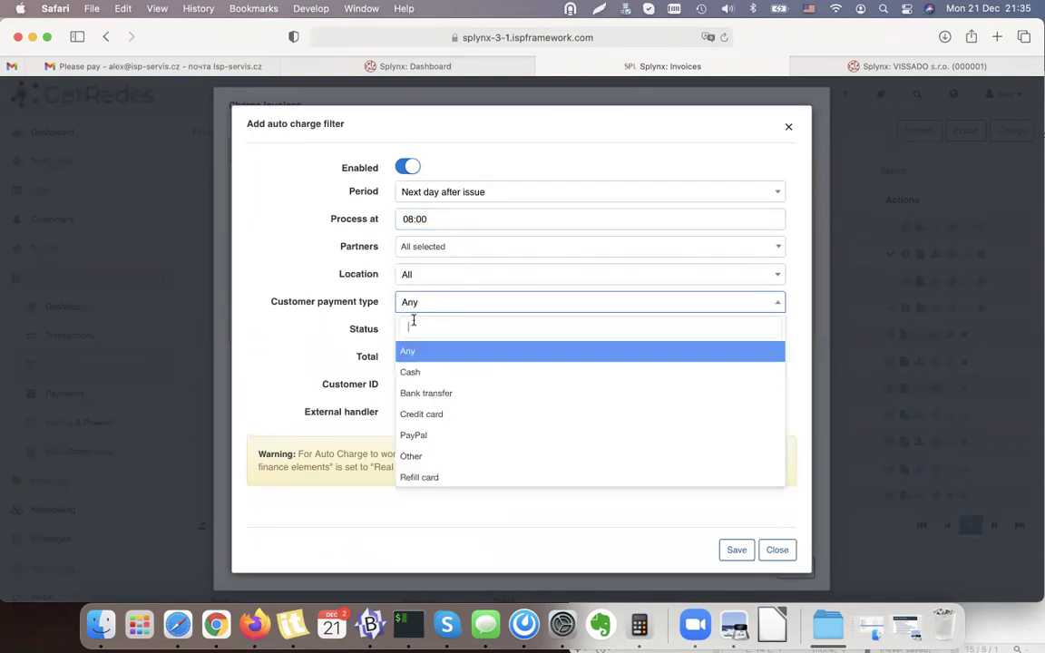
{"action": "left_click", "coordinate": [433, 415]}
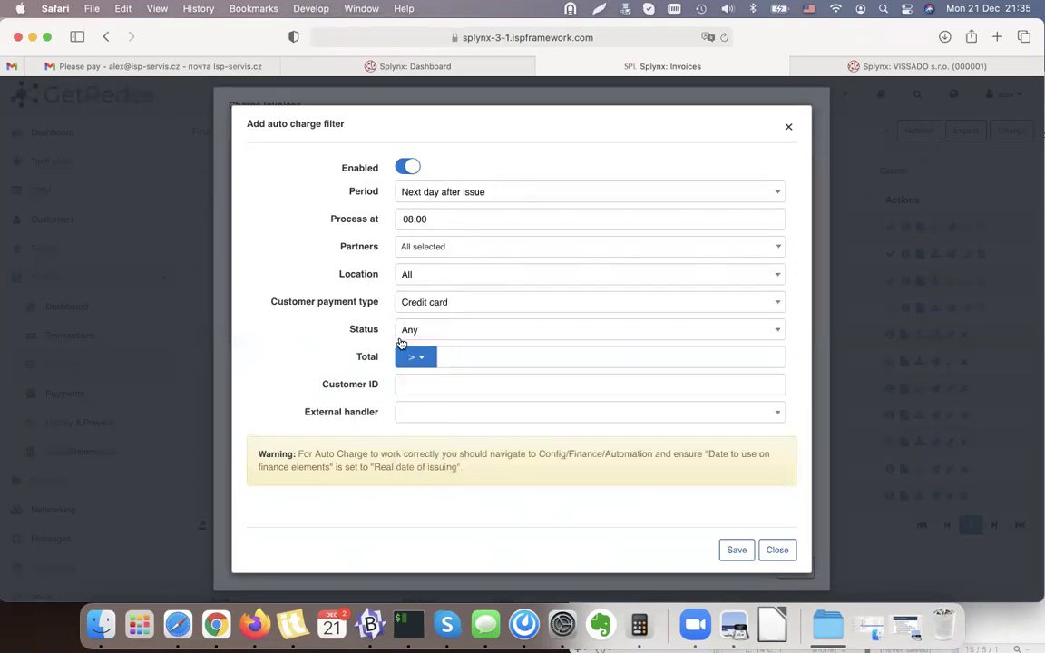
{"action": "left_click", "coordinate": [447, 336]}
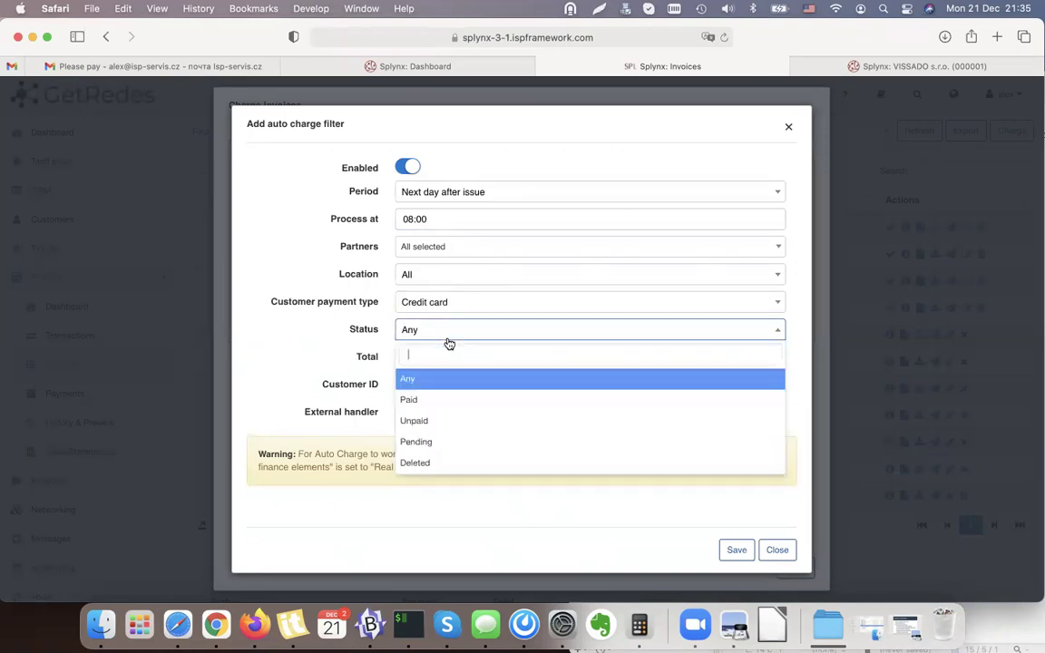
{"action": "left_click", "coordinate": [430, 423]}
{"action": "left_click", "coordinate": [497, 357]}
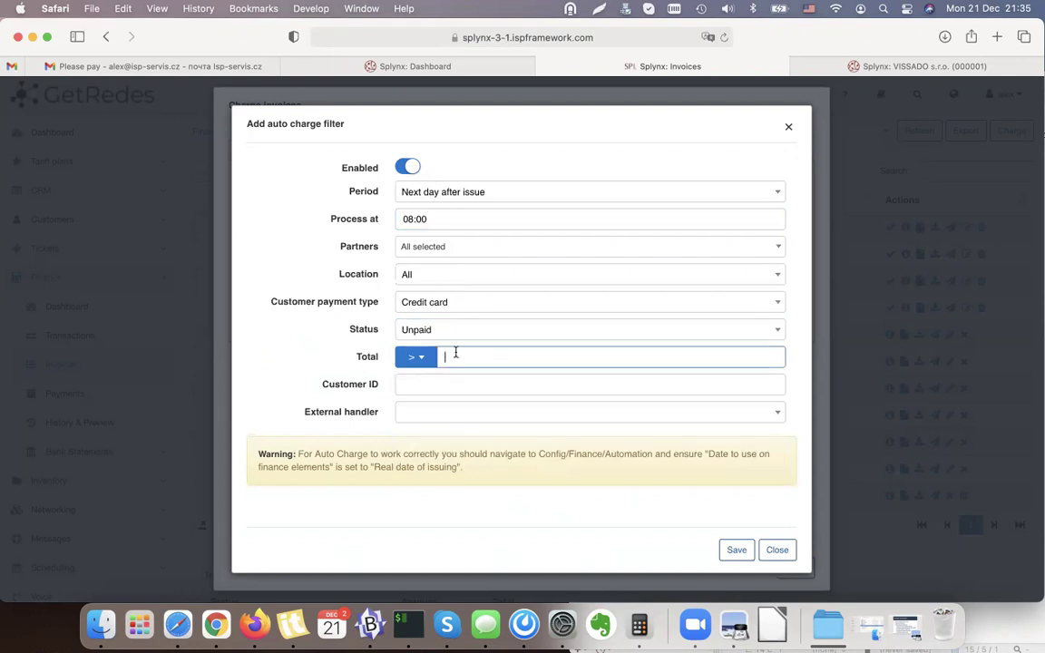
{"action": "left_click", "coordinate": [410, 357]}
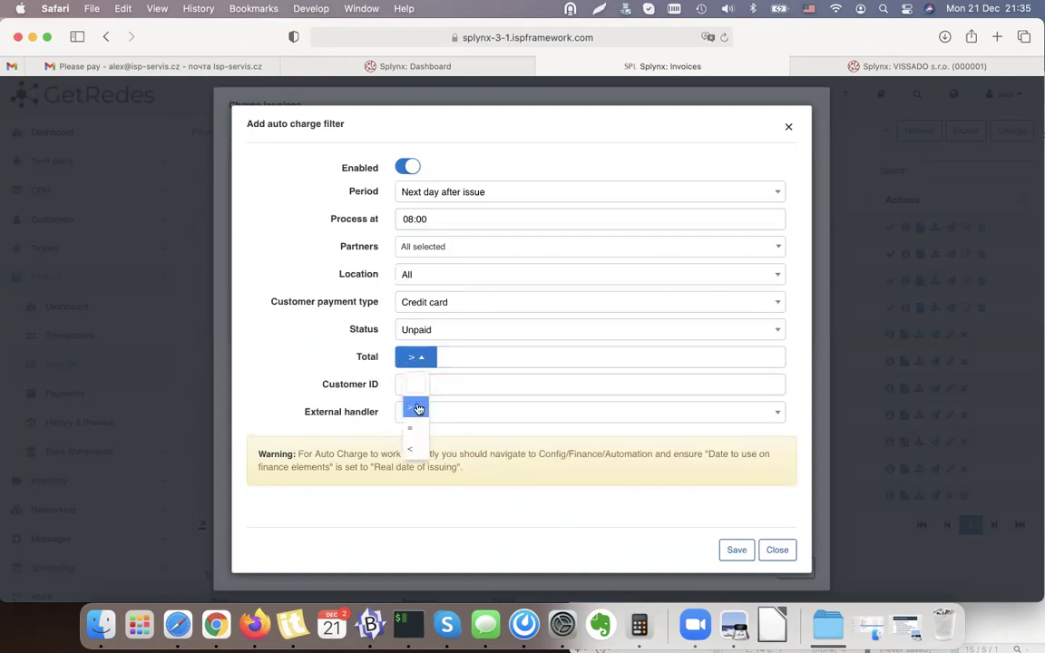
{"action": "left_click", "coordinate": [419, 409]}
{"action": "left_click", "coordinate": [473, 358]}
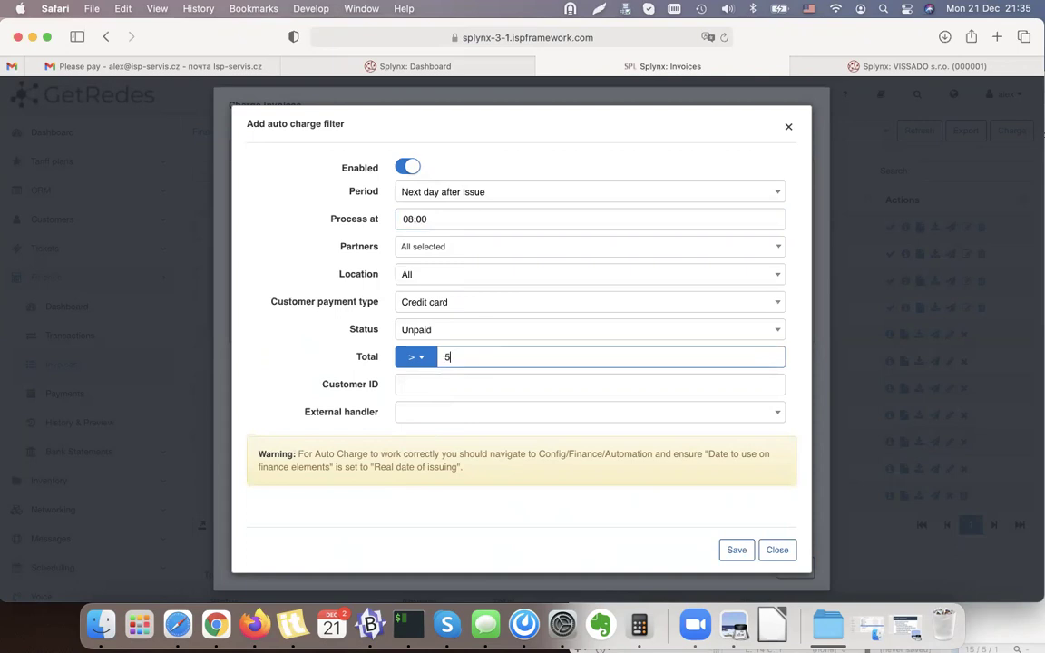
{"action": "double_click", "coordinate": [500, 354]}
Leave External handler empty and save the auto charge filter.
{"action": "left_click", "coordinate": [405, 417]}
{"action": "left_click", "coordinate": [311, 410]}
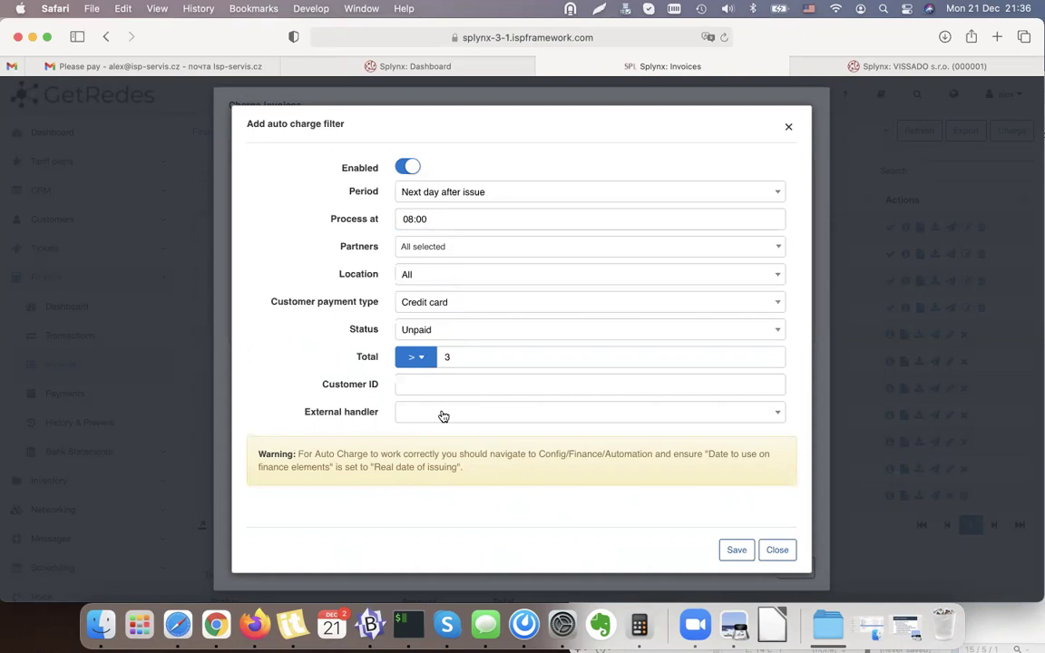
{"action": "left_click", "coordinate": [444, 417]}
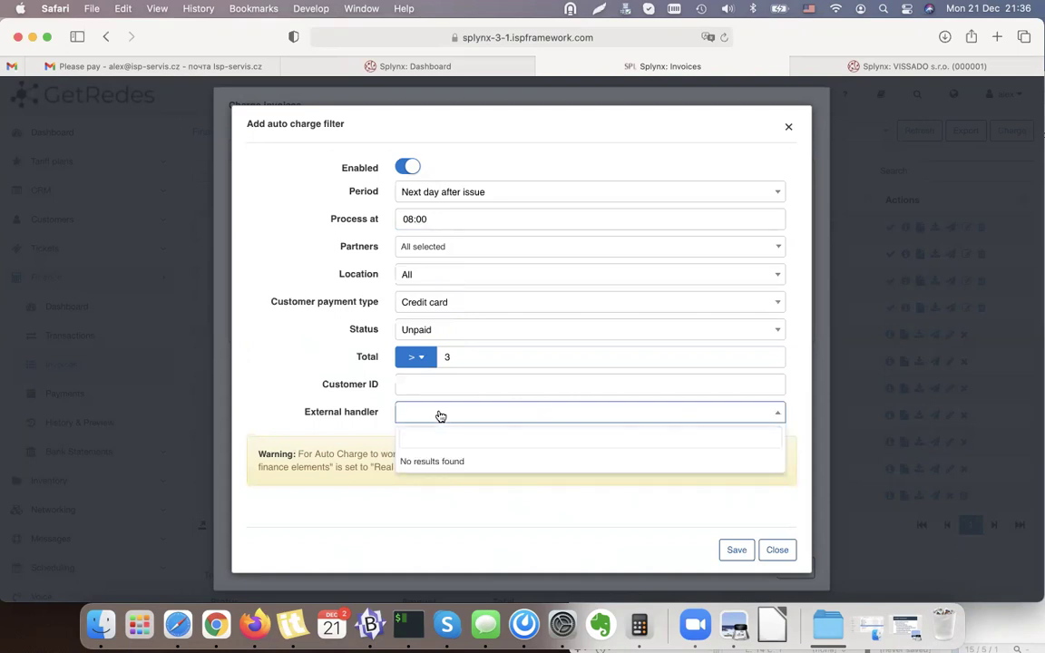
{"action": "left_click", "coordinate": [366, 411]}
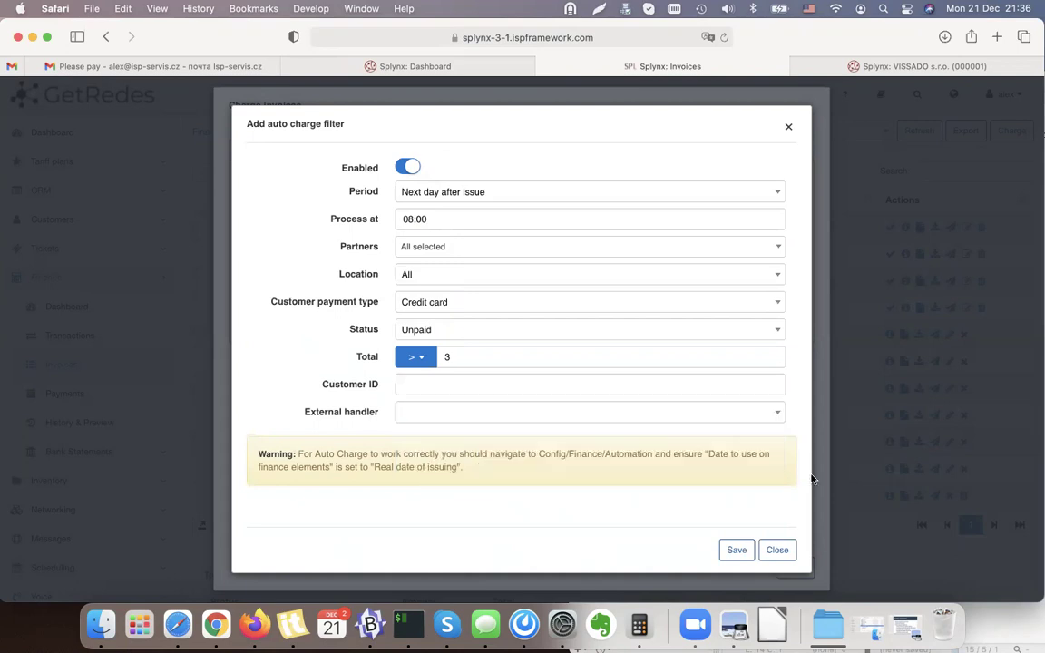
{"action": "left_click", "coordinate": [740, 550]}
{"action": "triple_click", "coordinate": [400, 283]}
{"action": "left_click", "coordinate": [425, 285]}
{"action": "triple_click", "coordinate": [429, 285]}
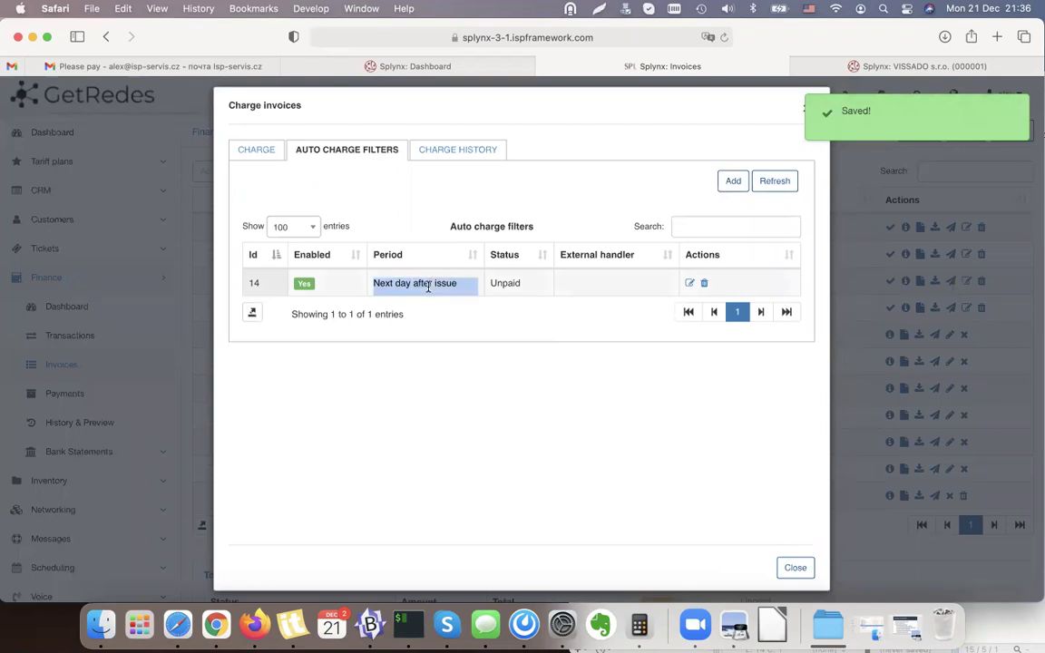
Check Charge History, attempt a charge that fails validation, then close the charging window.
{"action": "left_click", "coordinate": [428, 285]}
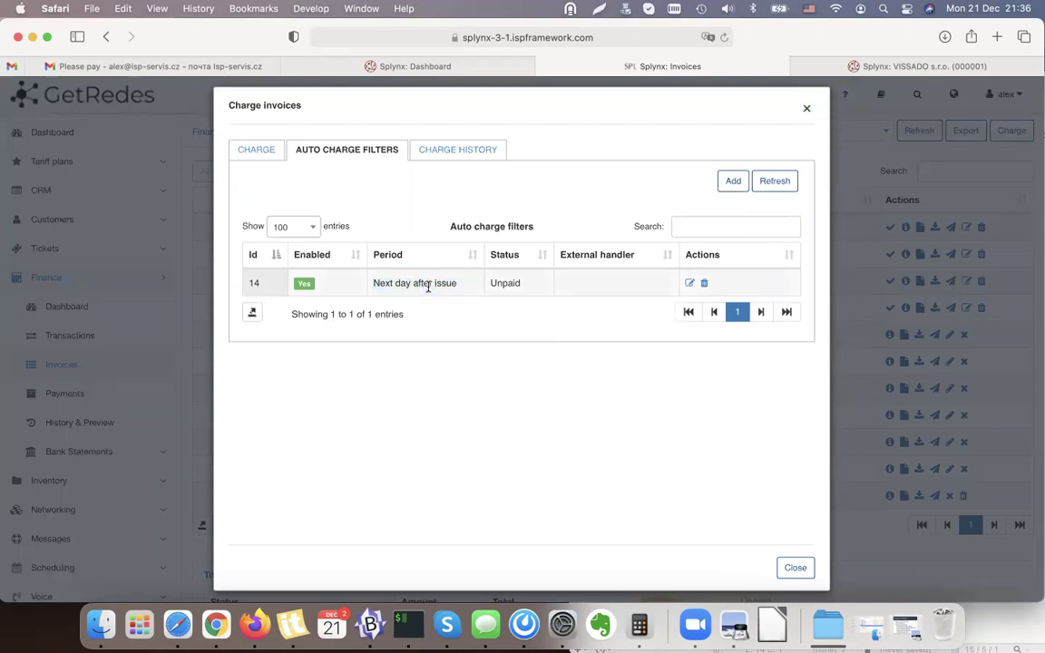
{"action": "double_click", "coordinate": [380, 282]}
{"action": "left_click", "coordinate": [462, 150]}
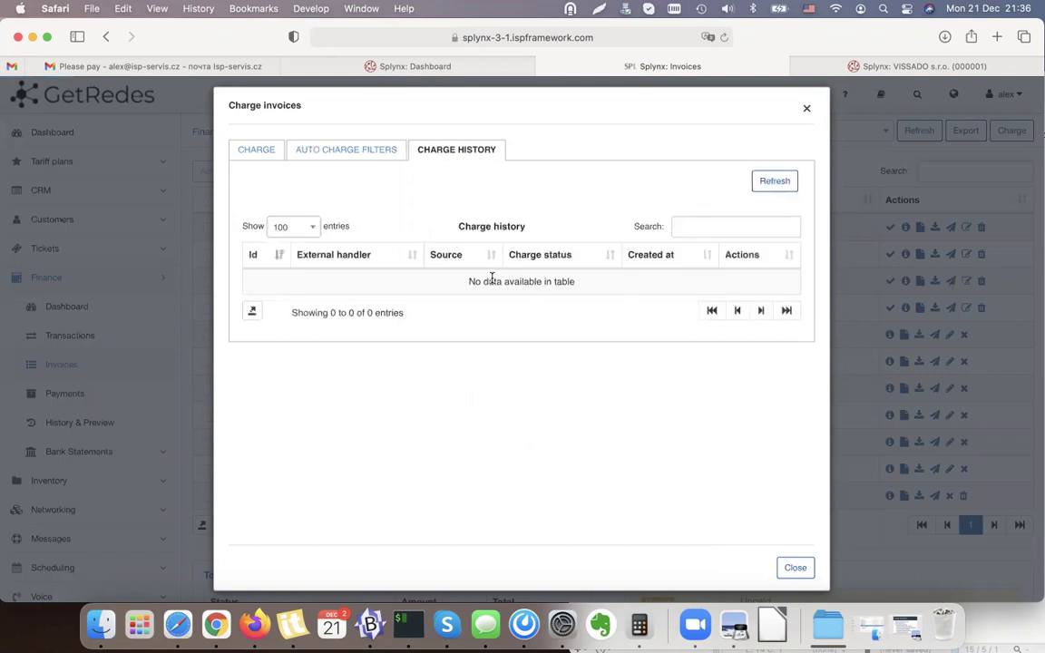
{"action": "left_click", "coordinate": [256, 149]}
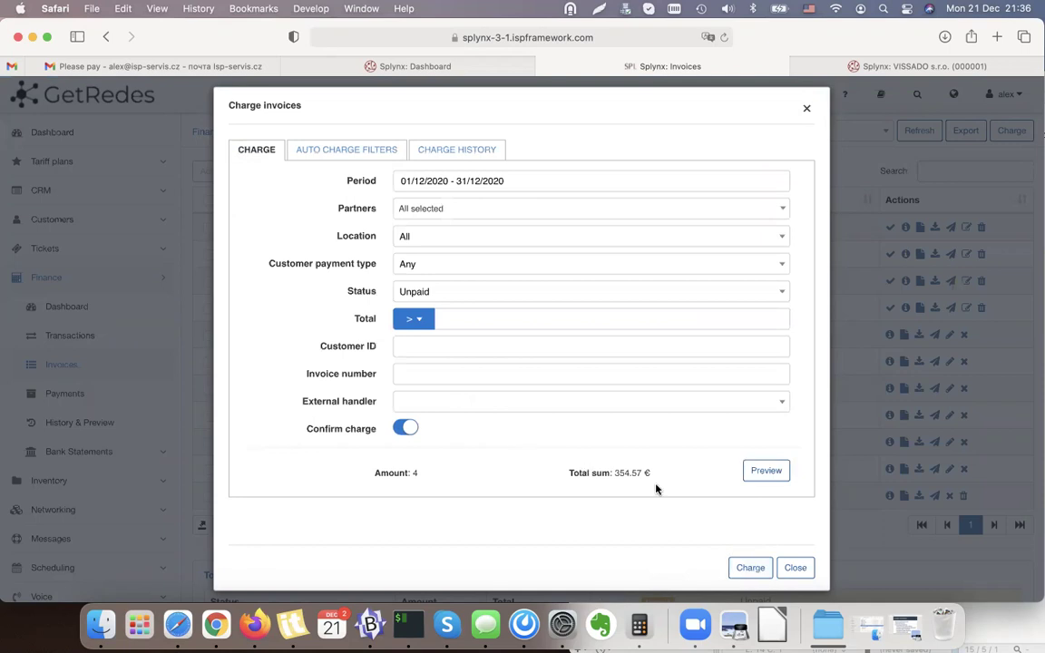
{"action": "left_click", "coordinate": [750, 566]}
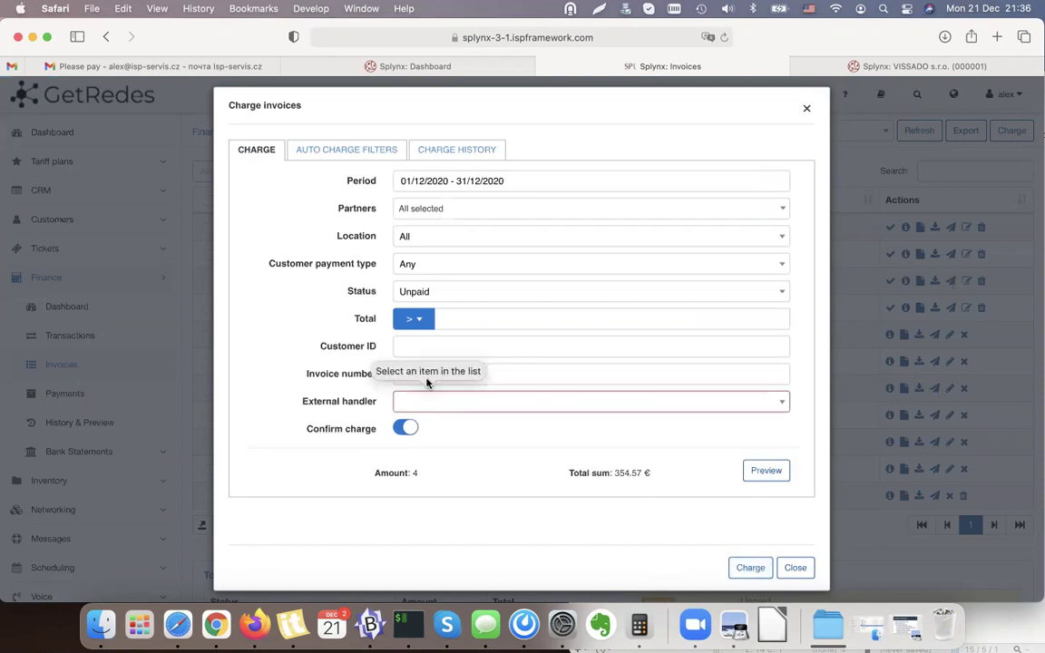
{"action": "triple_click", "coordinate": [347, 405]}
{"action": "left_click", "coordinate": [348, 404]}
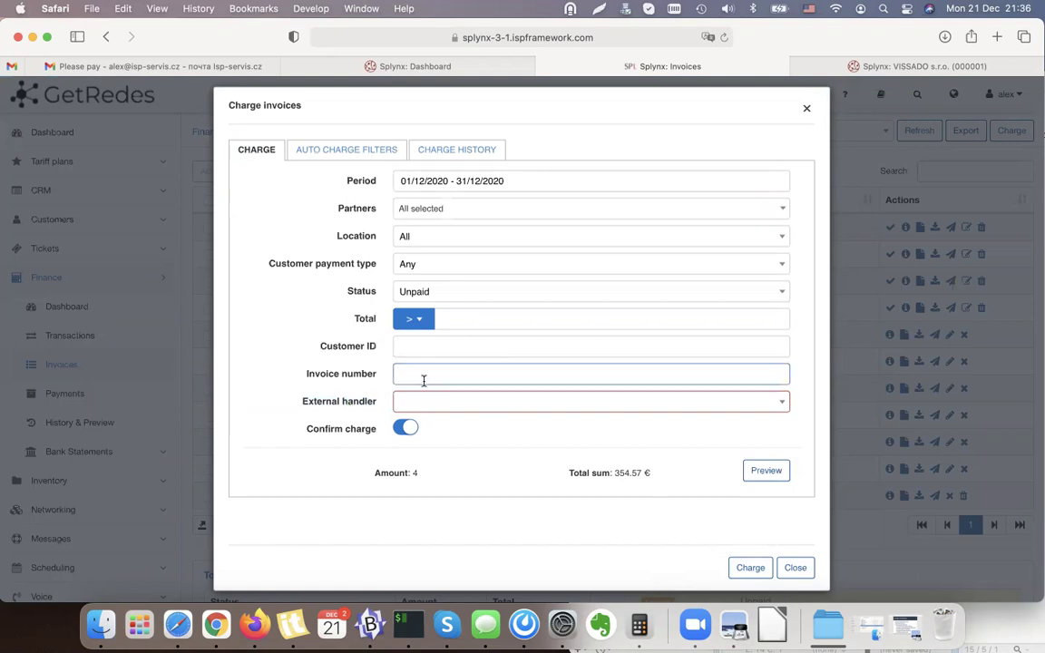
{"action": "left_click", "coordinate": [795, 567]}
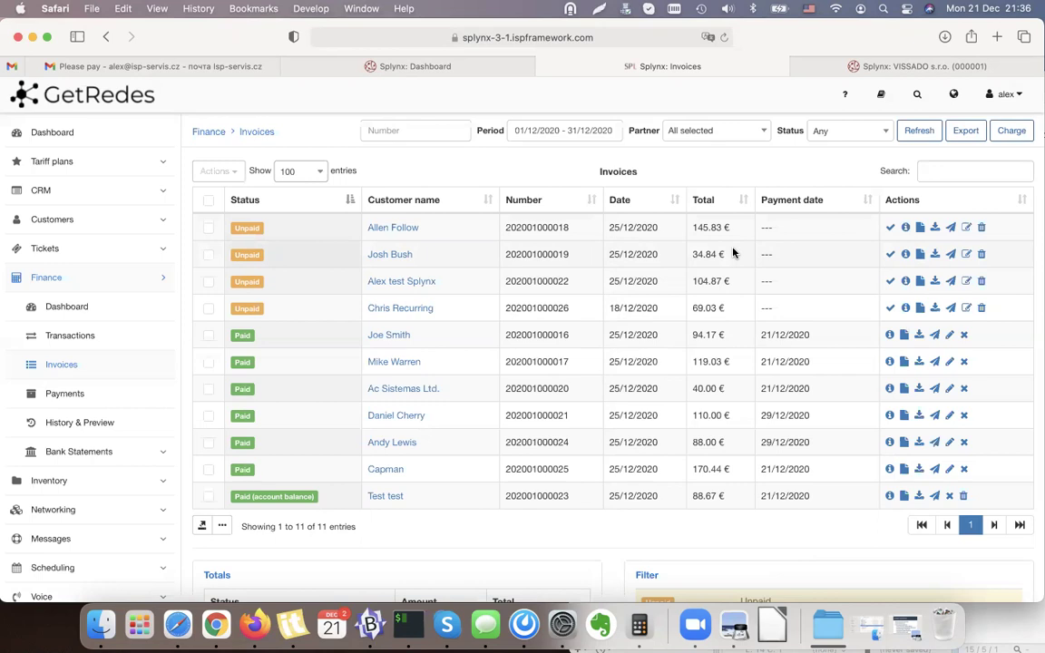
{"action": "scroll", "coordinate": [87, 479], "scroll_direction": "down", "scroll_amount": 4}
Go to Config > Integrations > Add-ons and search for 'cas'.
{"action": "left_click", "coordinate": [47, 471]}
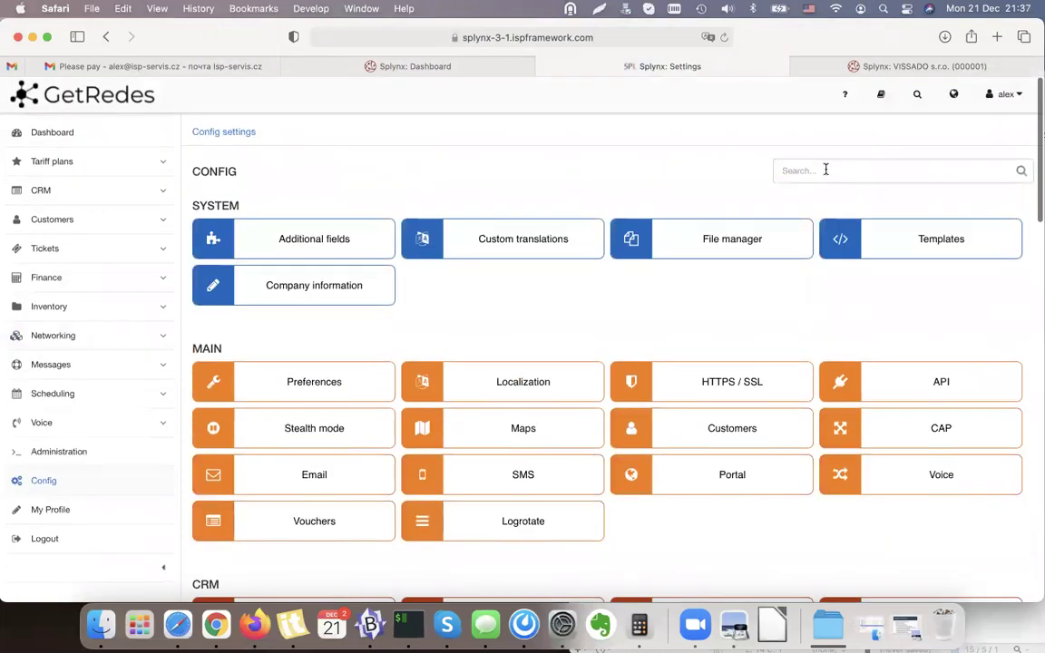
{"action": "scroll", "coordinate": [553, 343], "scroll_direction": "down", "scroll_amount": 10}
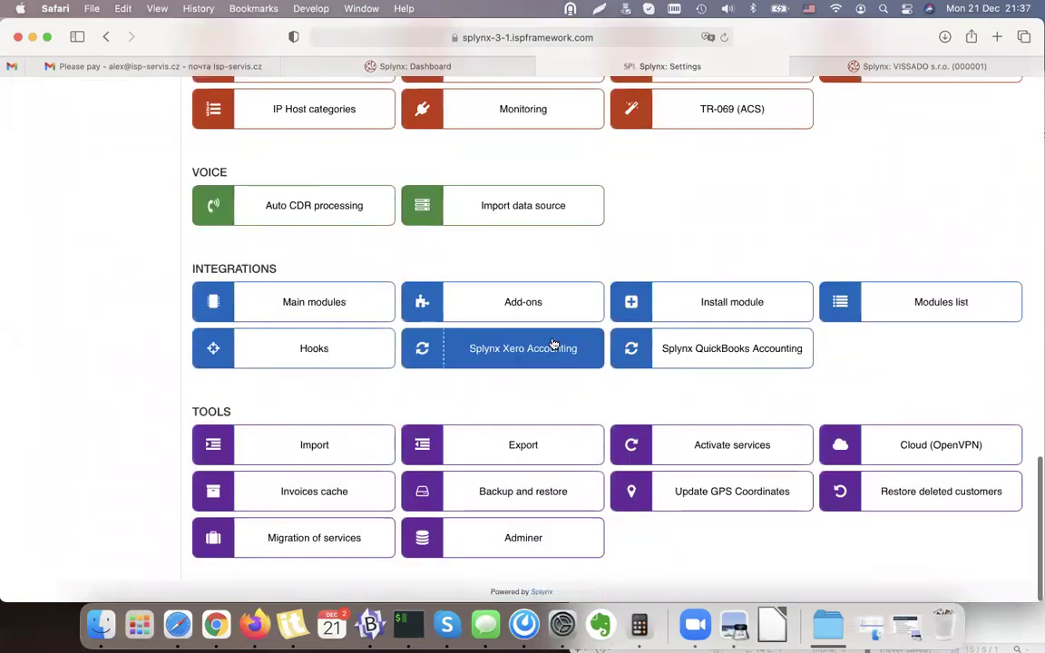
{"action": "left_click", "coordinate": [526, 312]}
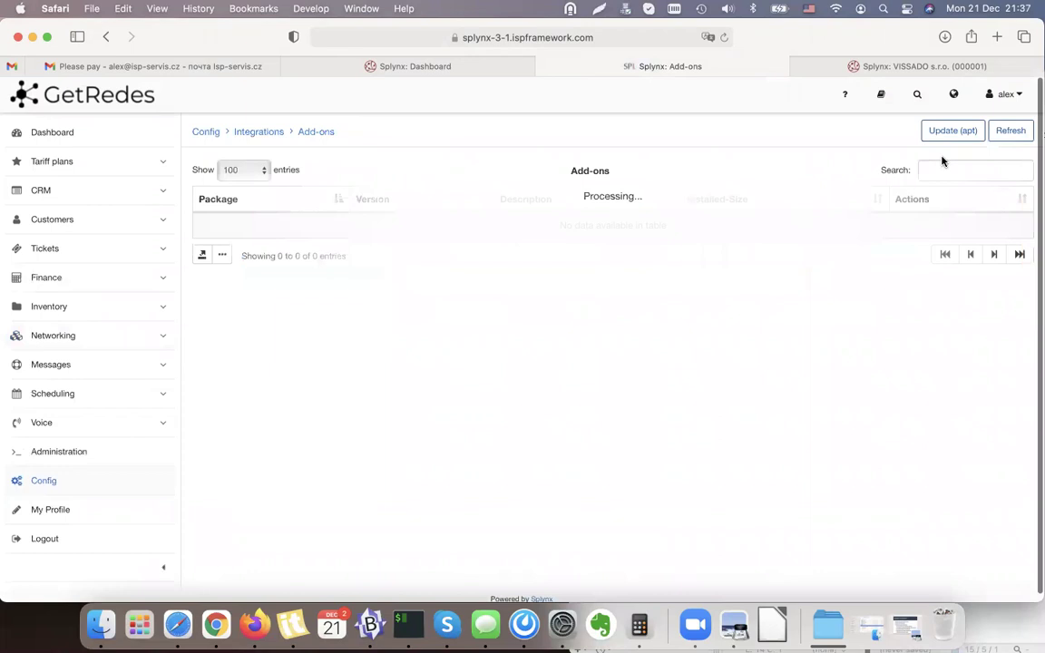
{"action": "left_click", "coordinate": [936, 169]}
{"action": "type", "text": "cas"}
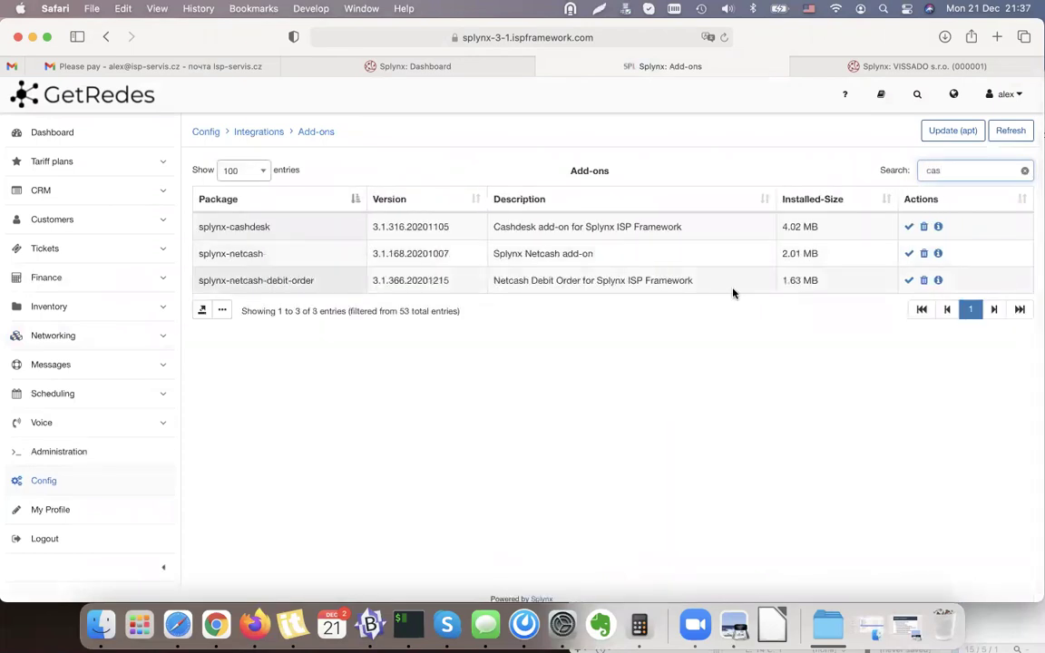
Install splynx-cashdesk, confirm, and close the window once its 5 migrations apply.
{"action": "left_click", "coordinate": [909, 227]}
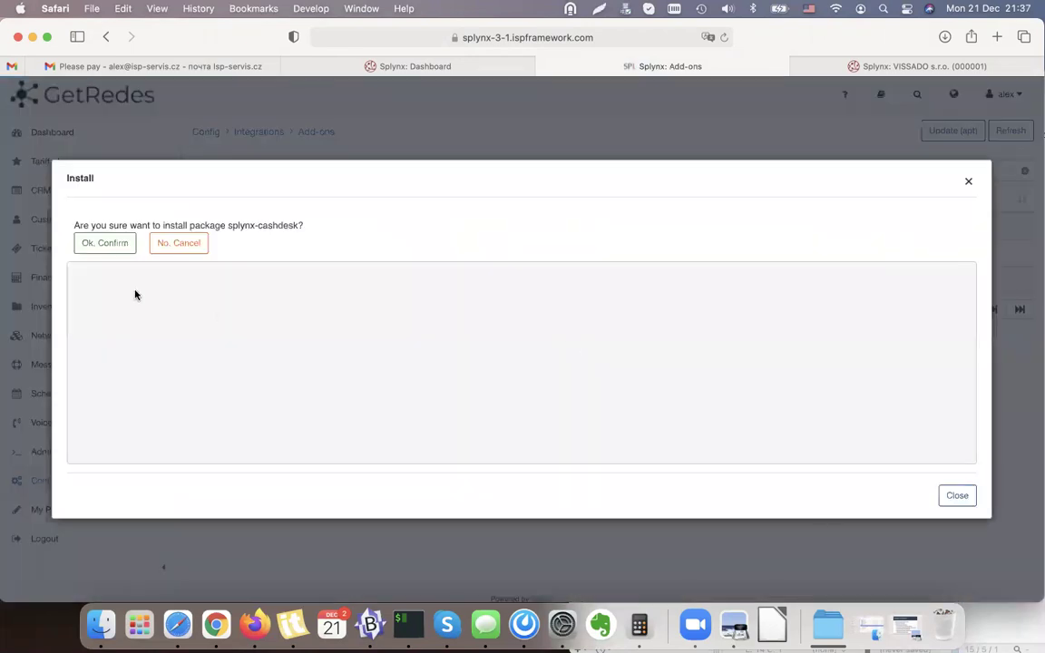
{"action": "left_click", "coordinate": [101, 241]}
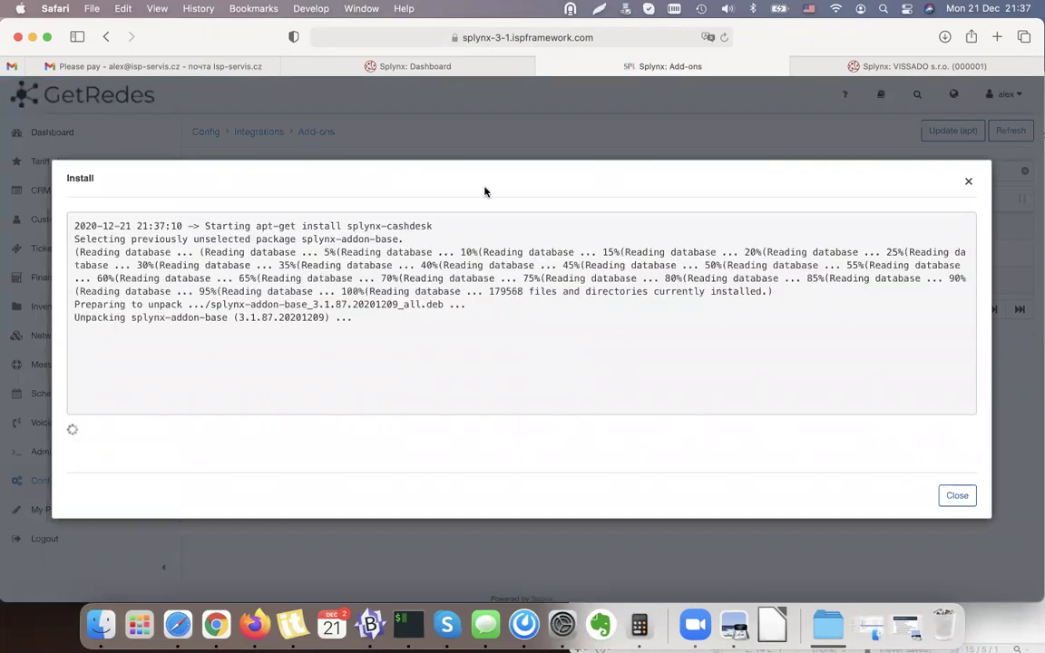
{"action": "double_click", "coordinate": [410, 227]}
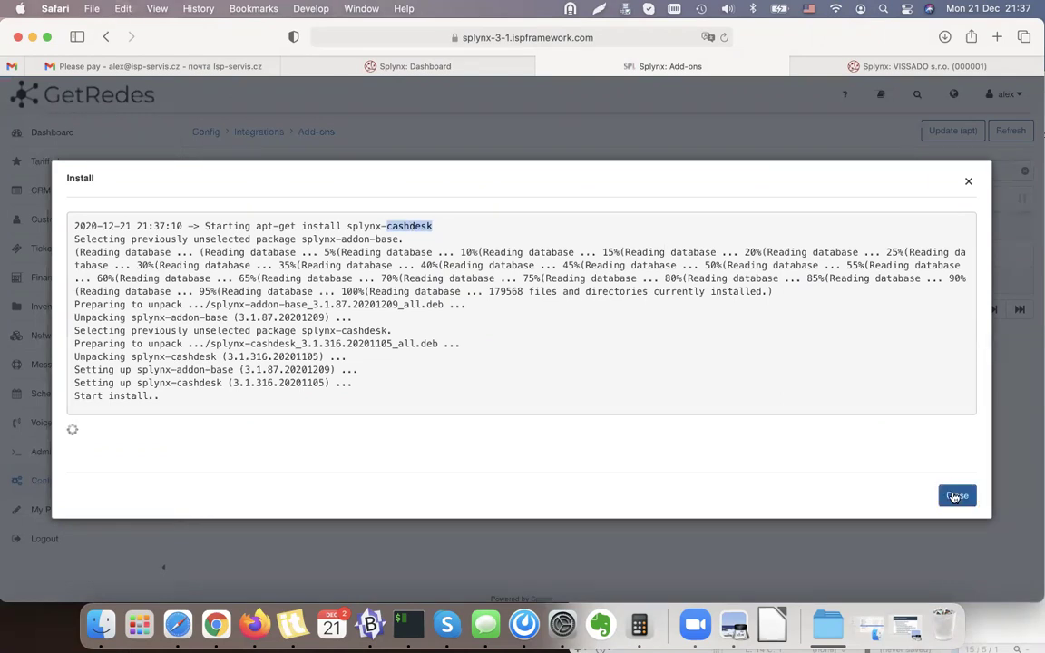
{"action": "left_click", "coordinate": [433, 338]}
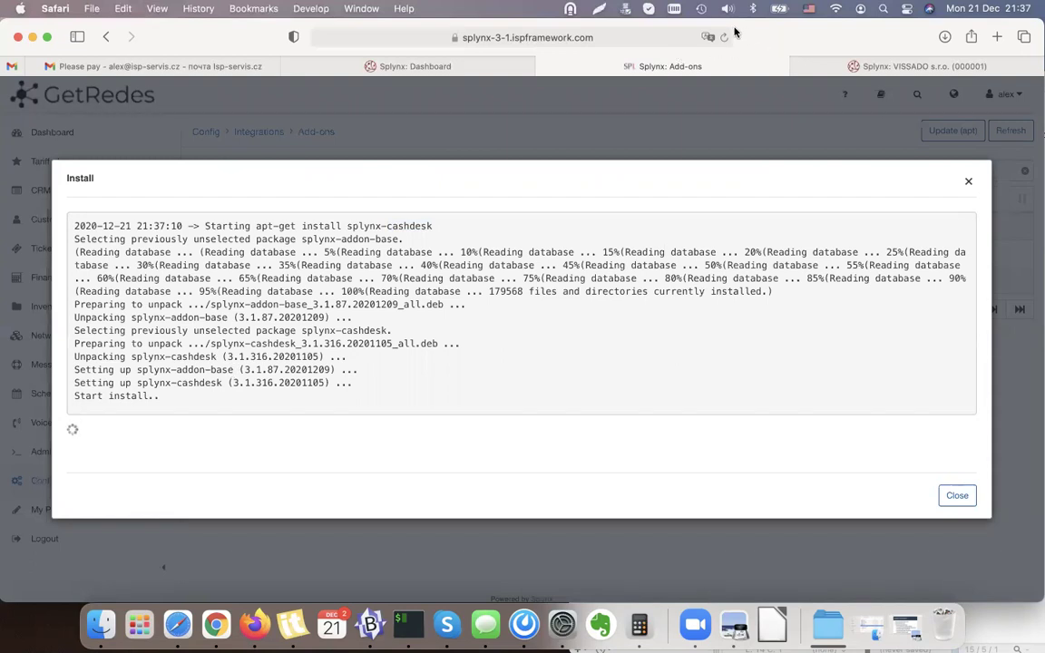
{"action": "scroll", "coordinate": [424, 358], "scroll_direction": "up", "scroll_amount": 5}
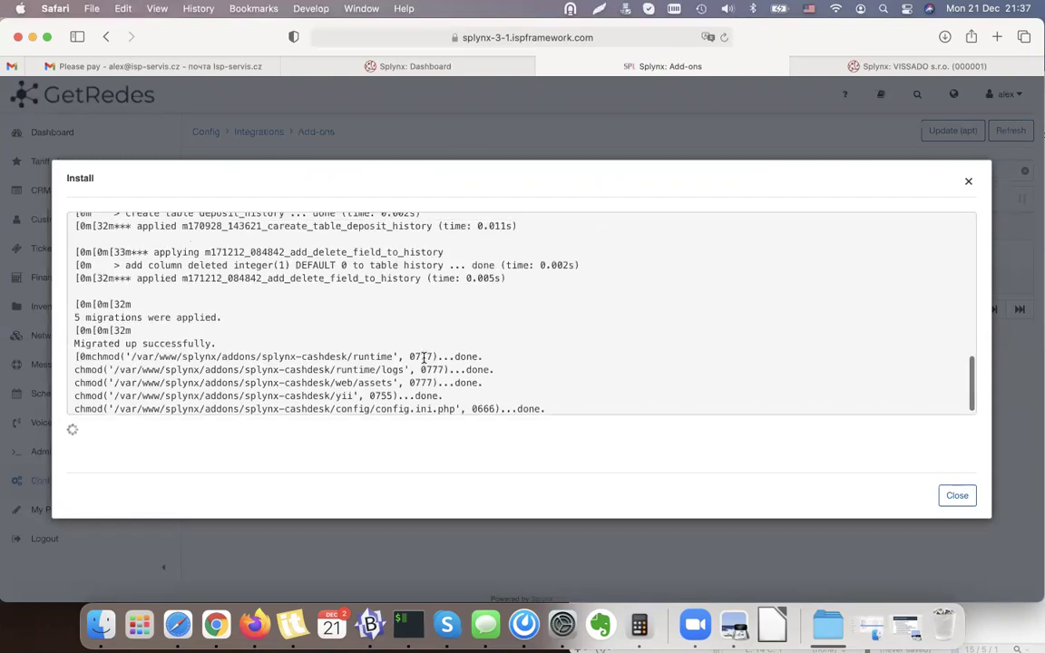
{"action": "scroll", "coordinate": [520, 408], "scroll_direction": "down", "scroll_amount": 5}
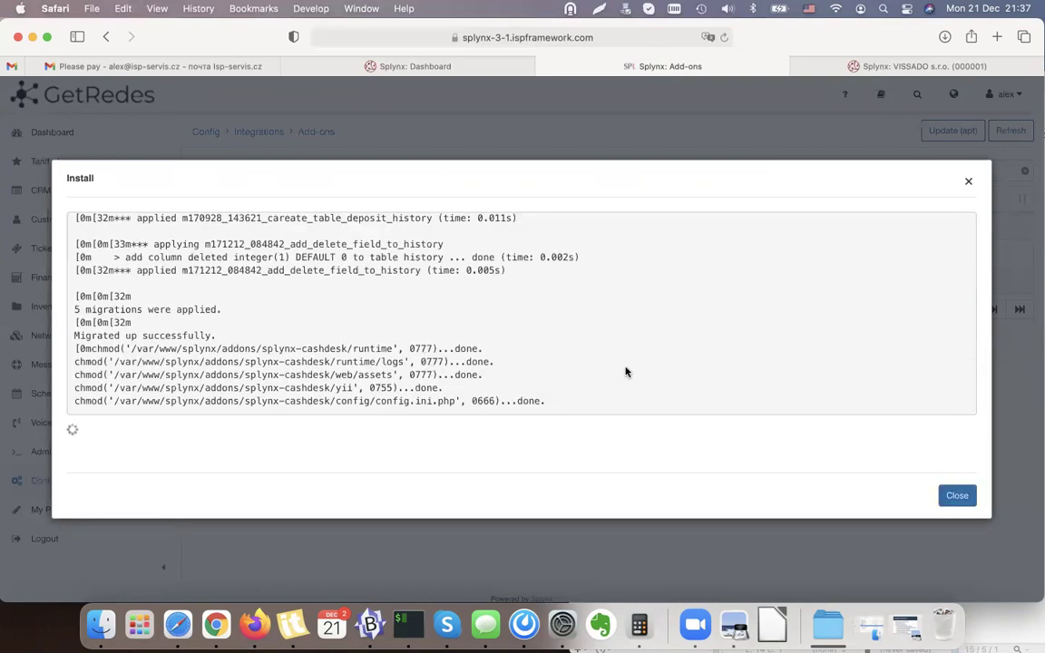
{"action": "left_click", "coordinate": [958, 495]}
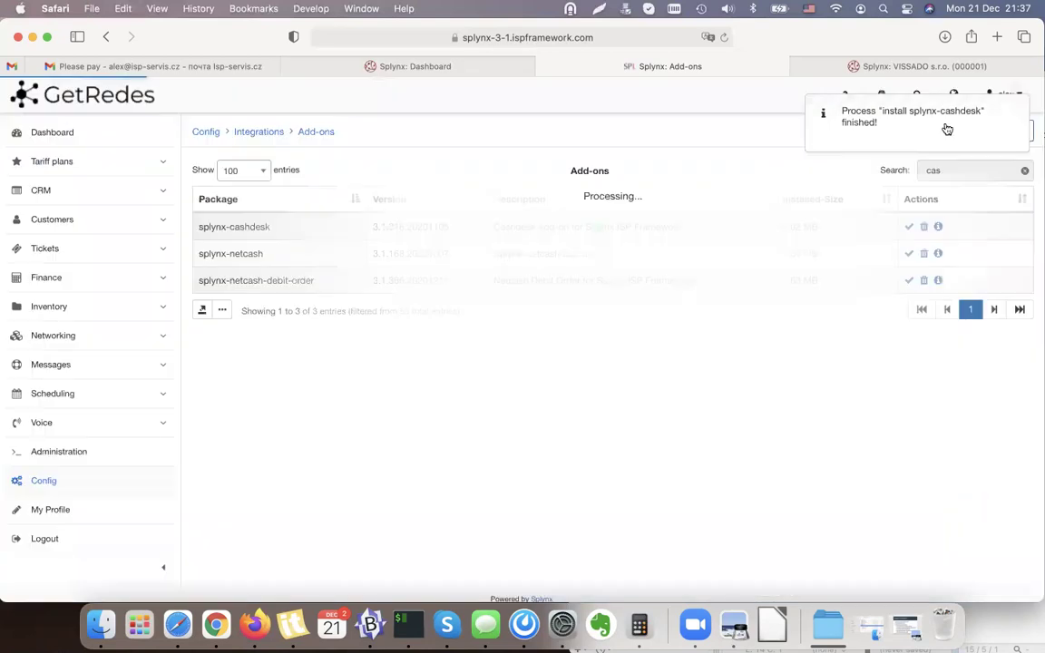
Under Administration > Administrators, turn on CashDesk for the fourth administrator and save.
{"action": "left_click", "coordinate": [56, 451]}
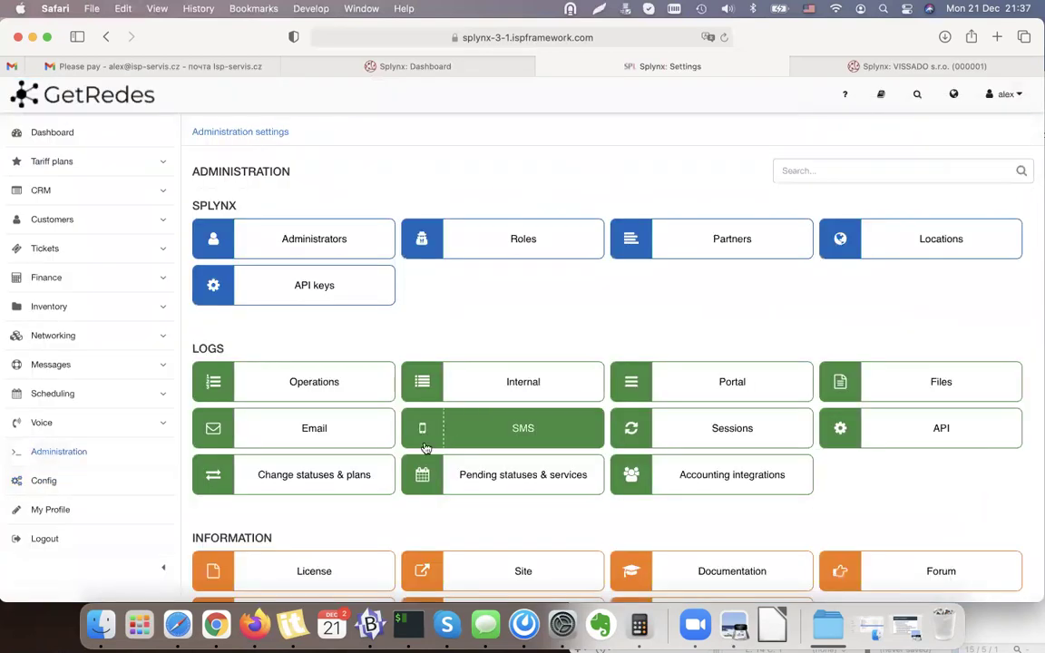
{"action": "left_click", "coordinate": [323, 223]}
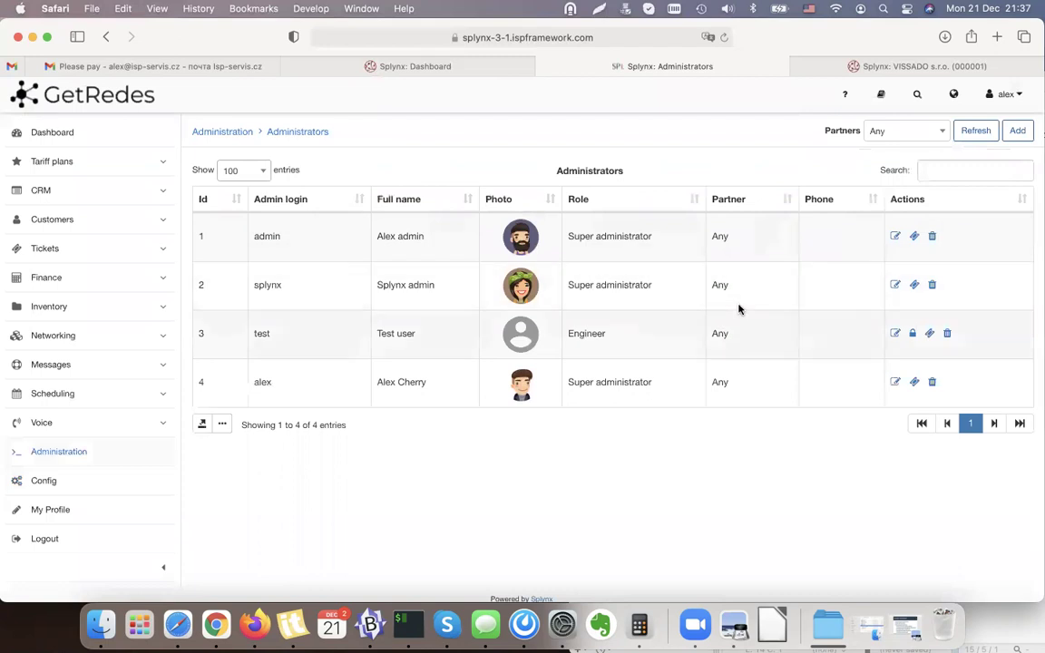
{"action": "left_click", "coordinate": [895, 382]}
{"action": "scroll", "coordinate": [515, 303], "scroll_direction": "down", "scroll_amount": 1}
{"action": "left_click_drag", "start_coordinate": [343, 511], "coordinate": [389, 506]}
{"action": "left_click", "coordinate": [419, 511]}
{"action": "left_click", "coordinate": [720, 559]}
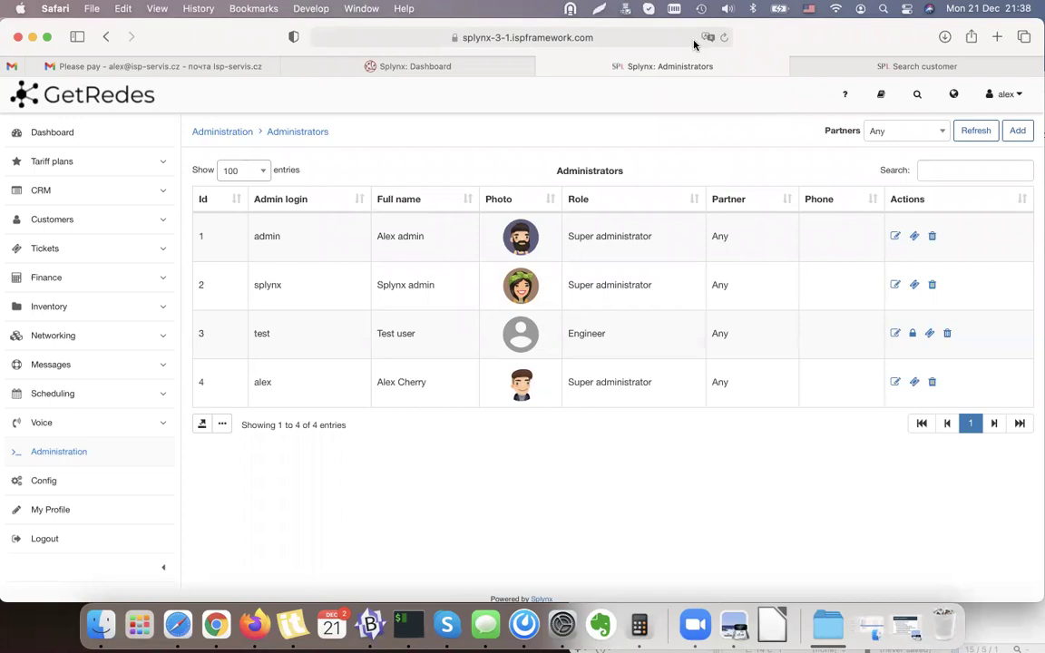
Switch to the CashDesk browser tab.
{"action": "left_click", "coordinate": [561, 40]}
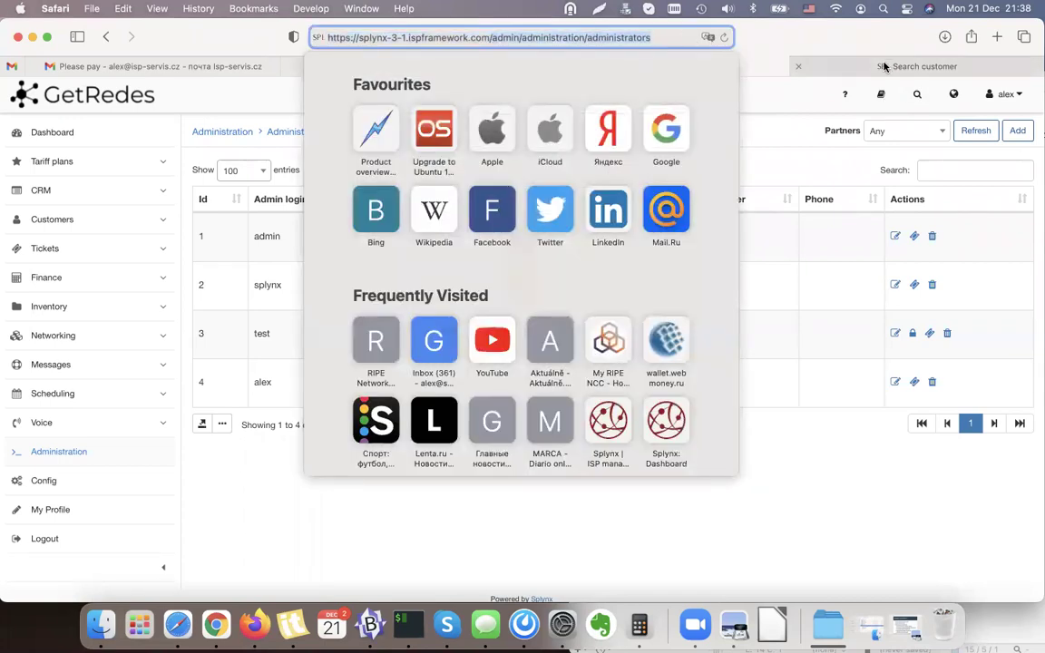
{"action": "key", "text": "ctrl+Tab"}
{"action": "left_click", "coordinate": [606, 37]}
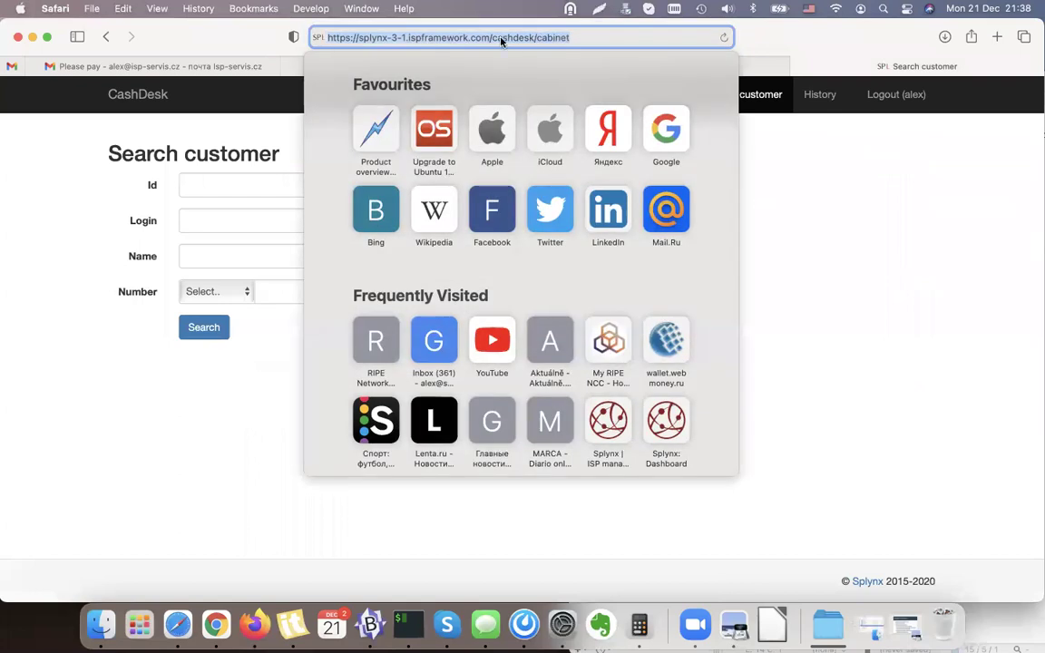
{"action": "left_click", "coordinate": [858, 205]}
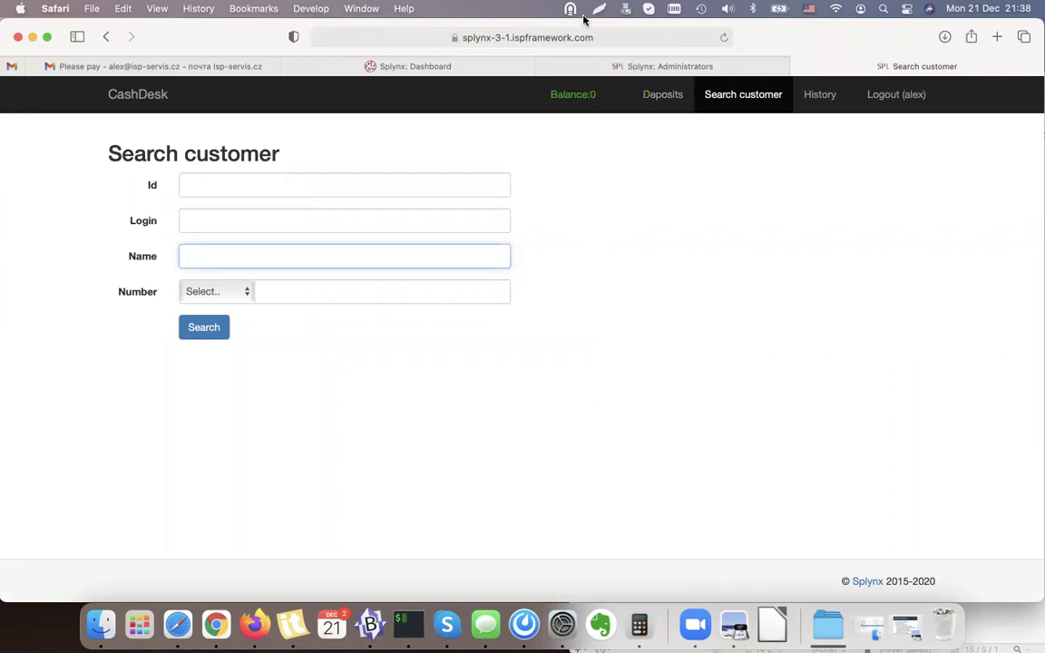
Create a 1000 deposit for administrator ID 4, then go to Search customer.
{"action": "left_click", "coordinate": [676, 103]}
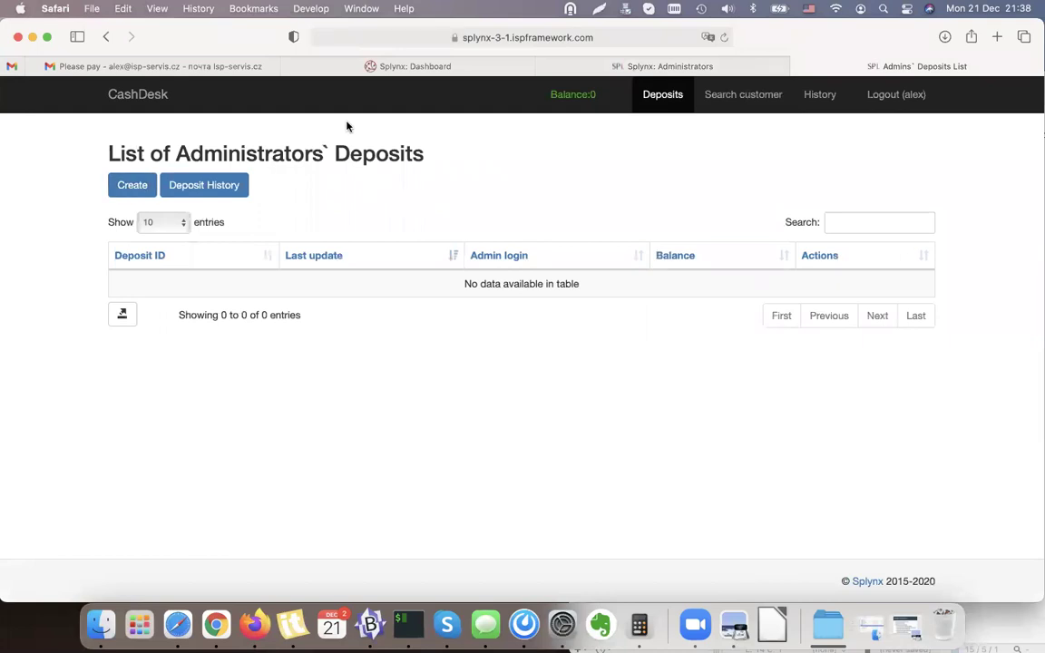
{"action": "left_click", "coordinate": [138, 182]}
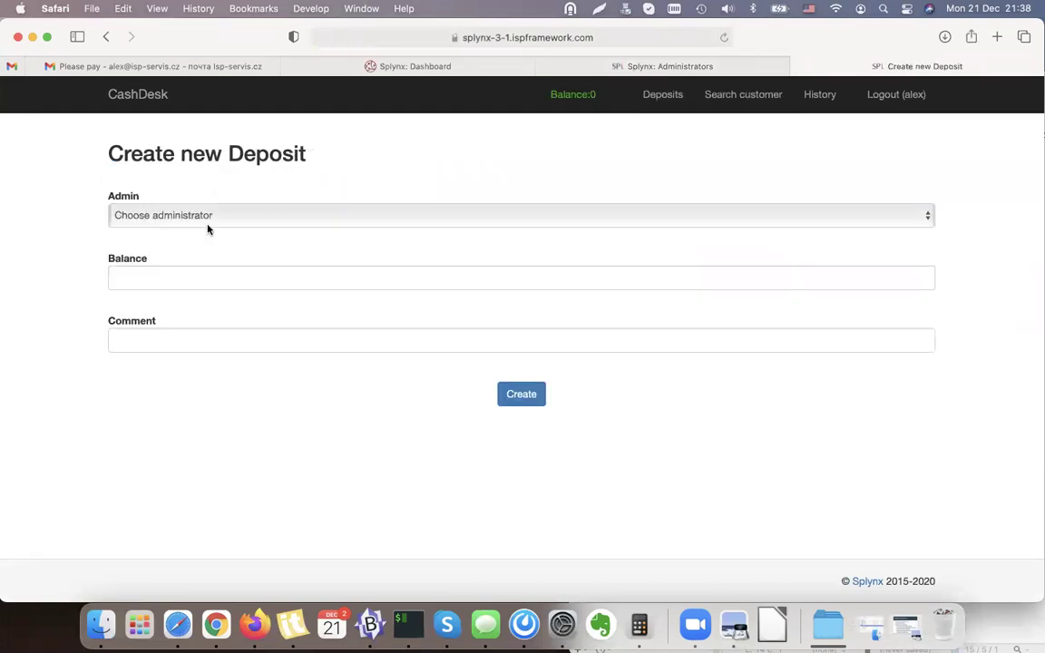
{"action": "left_click", "coordinate": [207, 225]}
{"action": "left_click", "coordinate": [186, 231]}
{"action": "left_click", "coordinate": [156, 277]}
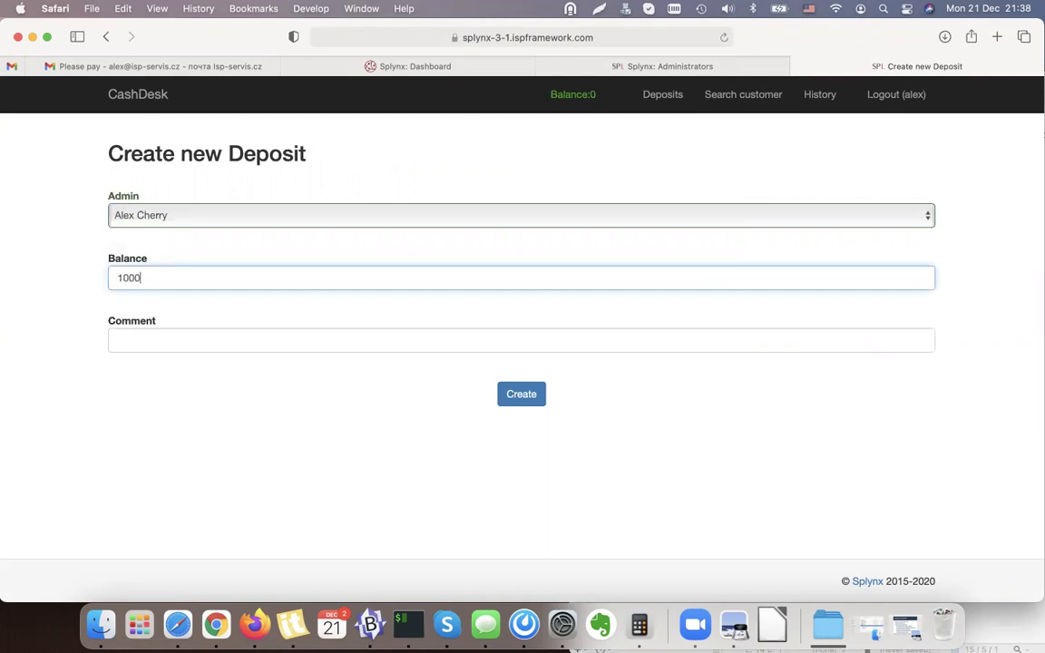
{"action": "left_click", "coordinate": [529, 396]}
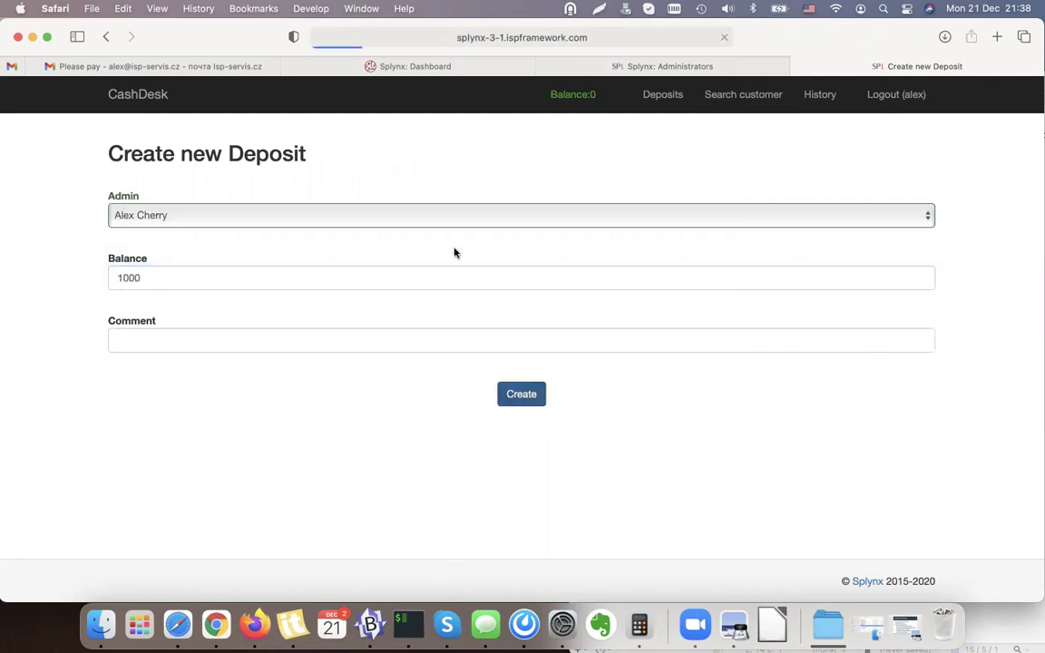
{"action": "left_click", "coordinate": [744, 98]}
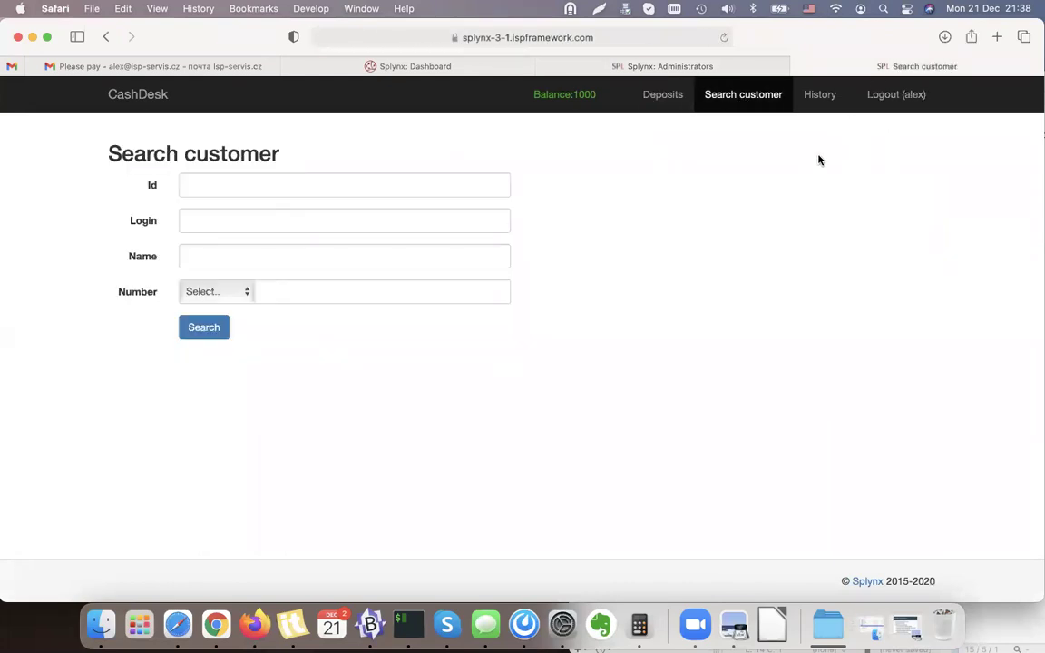
Search CashDesk for the test customer by name and open their record.
{"action": "left_click", "coordinate": [256, 262]}
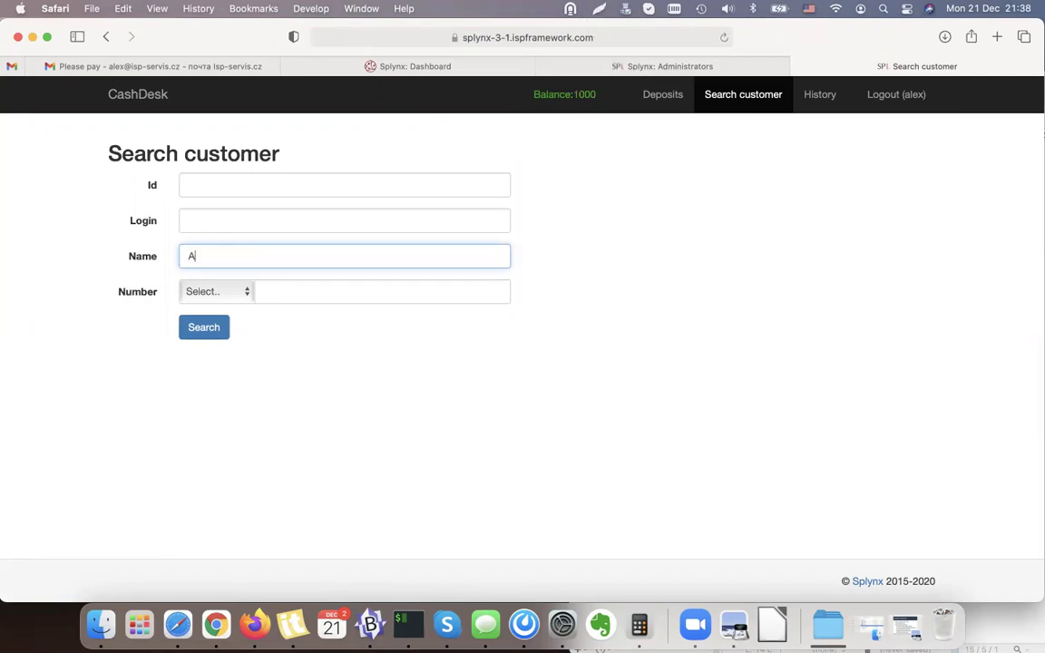
{"action": "type", "text": "Alex"}
{"action": "left_click", "coordinate": [200, 336]}
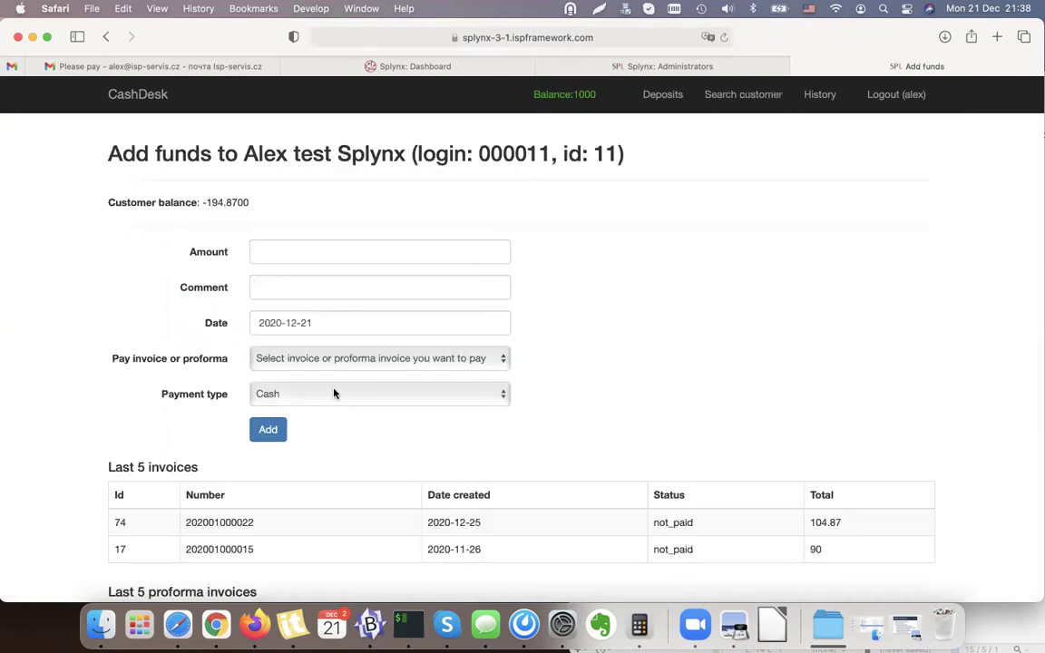
{"action": "scroll", "coordinate": [328, 403], "scroll_direction": "down", "scroll_amount": 3}
{"action": "scroll", "coordinate": [364, 482], "scroll_direction": "up", "scroll_amount": 2}
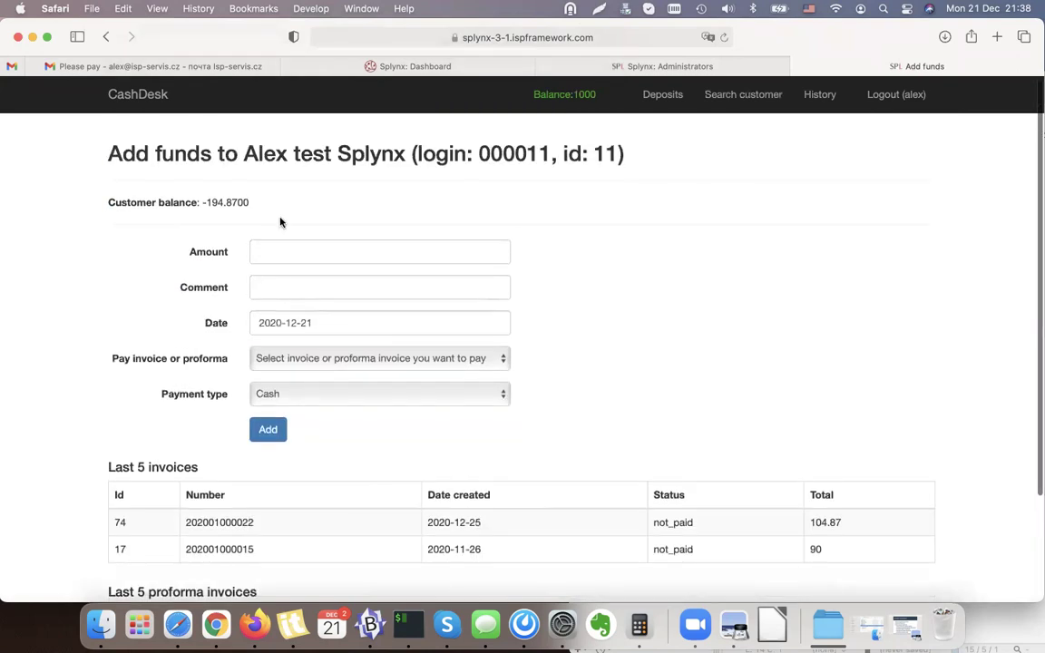
{"action": "double_click", "coordinate": [266, 156]}
{"action": "scroll", "coordinate": [372, 322], "scroll_direction": "down", "scroll_amount": 3}
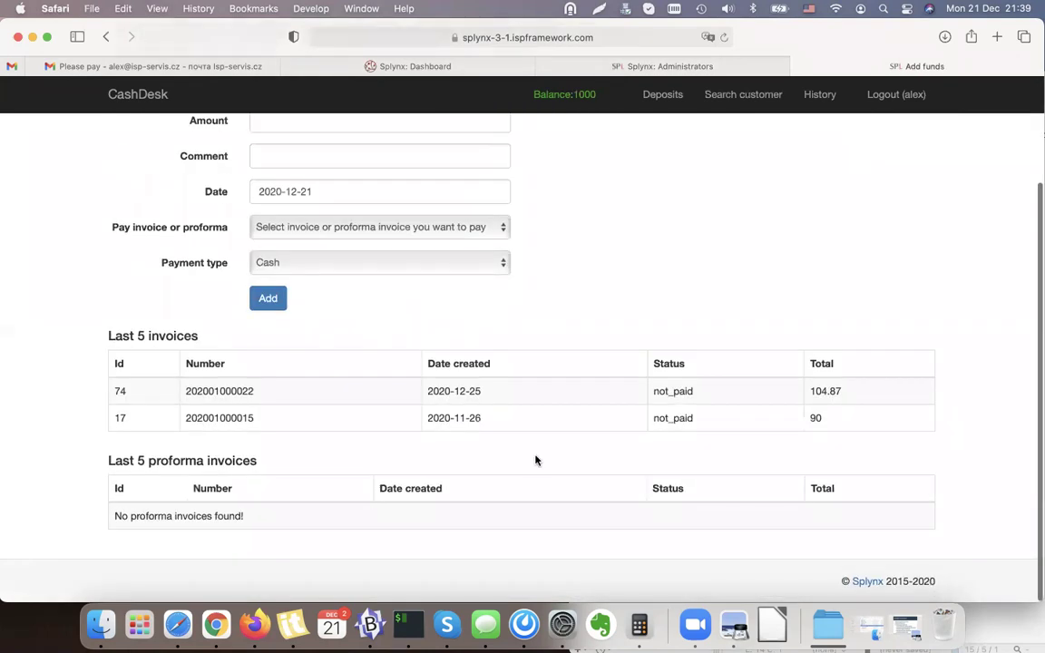
{"action": "left_click_drag", "start_coordinate": [222, 373], "coordinate": [219, 382]}
{"action": "left_click", "coordinate": [221, 399]}
{"action": "scroll", "coordinate": [221, 381], "scroll_direction": "up", "scroll_amount": 2}
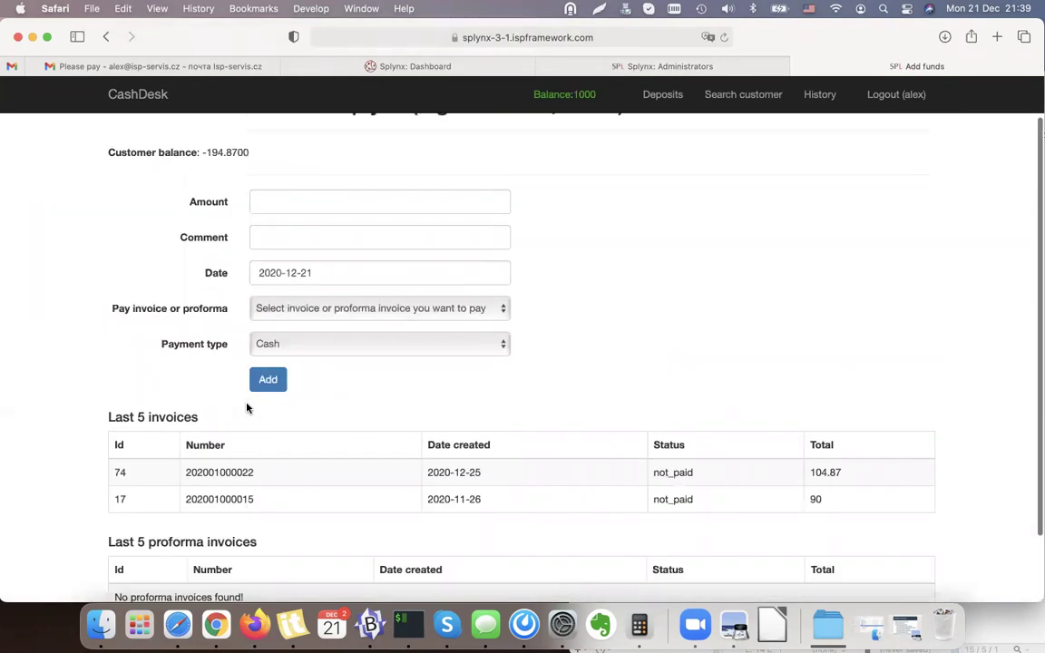
Enter a payment amount of 90 with the comment 'Paying cash'.
{"action": "left_click", "coordinate": [274, 249]}
{"action": "scroll", "coordinate": [273, 249], "scroll_direction": "down", "scroll_amount": 2}
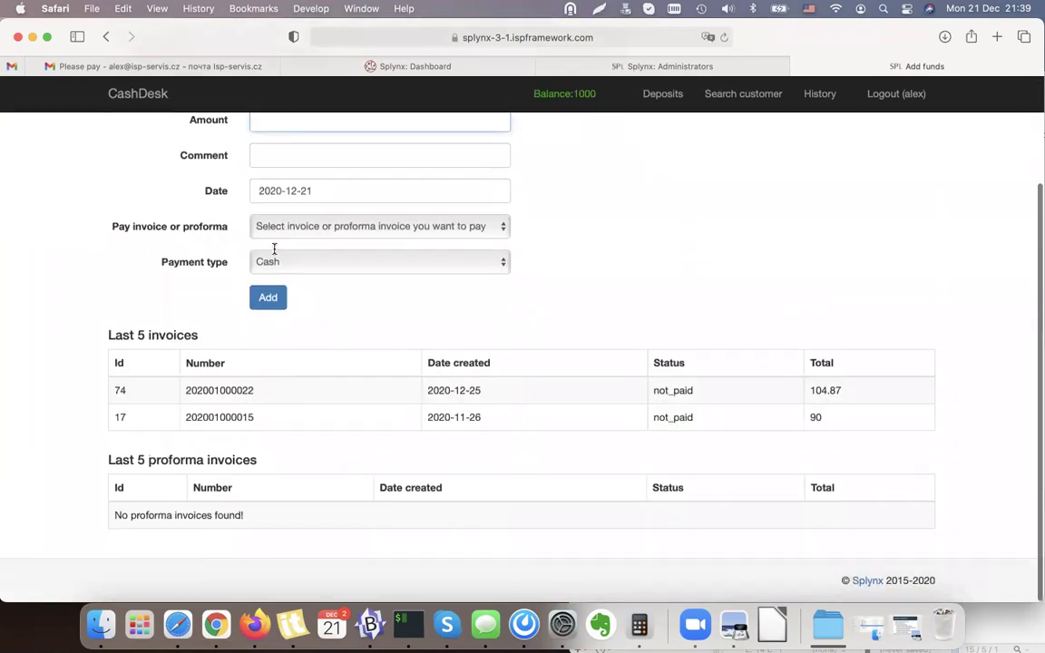
{"action": "scroll", "coordinate": [275, 245], "scroll_direction": "up", "scroll_amount": 2}
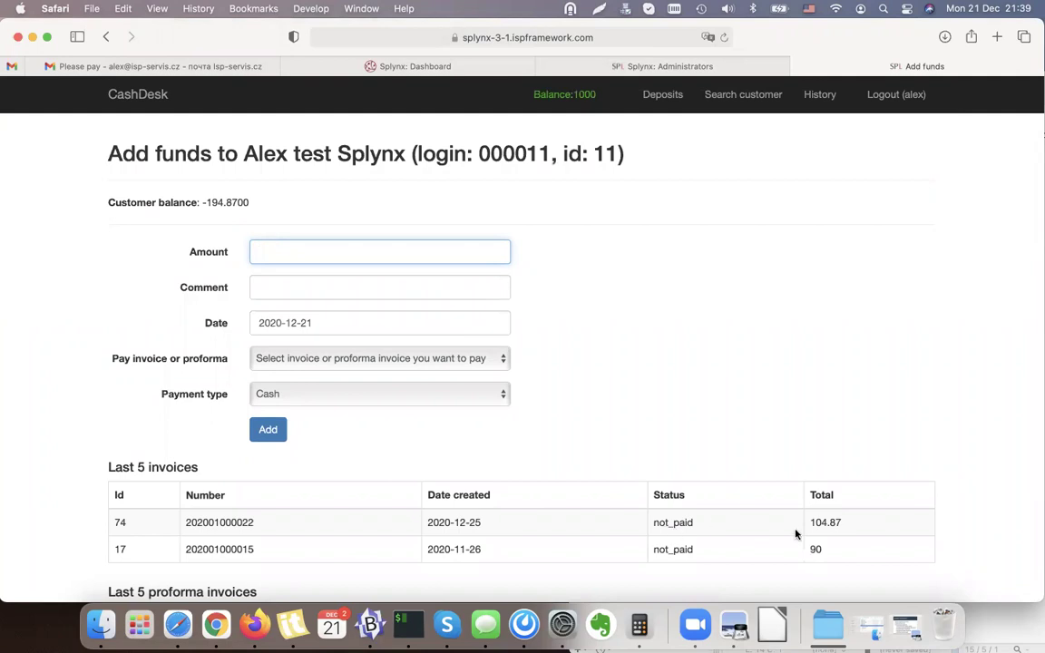
{"action": "left_click", "coordinate": [329, 286]}
{"action": "type", "text": "Paying cash"}
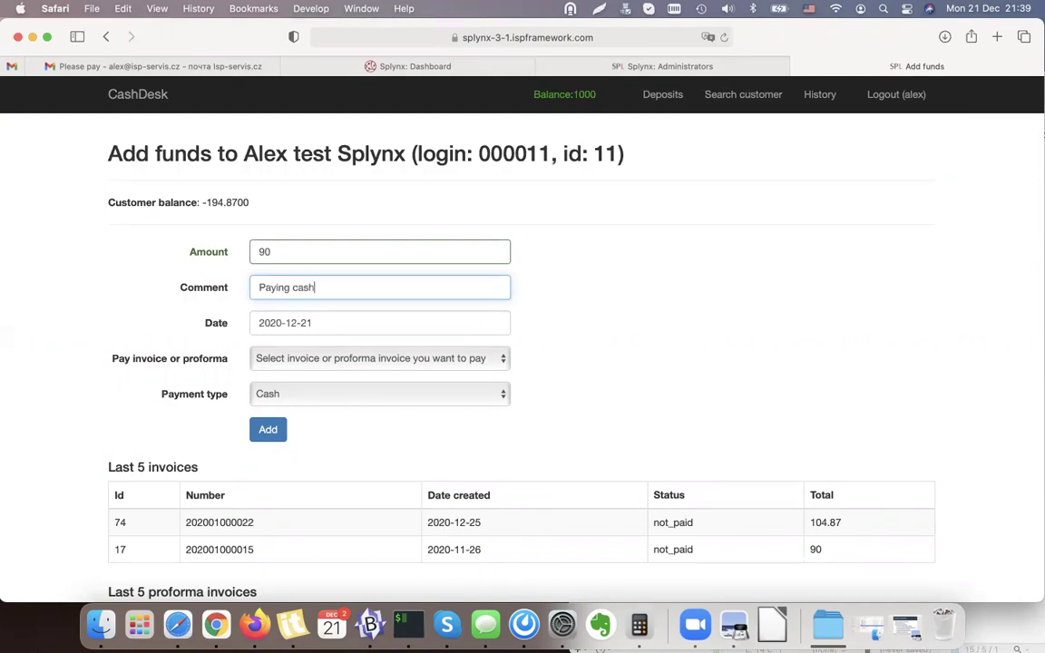
{"action": "left_click", "coordinate": [317, 359]}
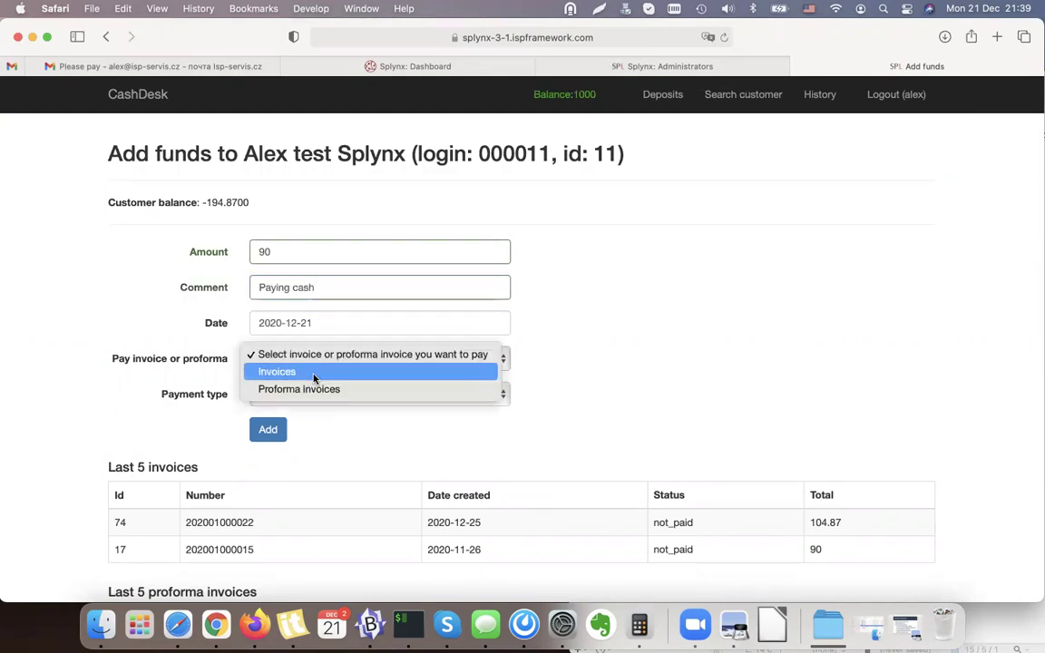
{"action": "left_click", "coordinate": [314, 372]}
{"action": "left_click", "coordinate": [334, 394]}
{"action": "left_click", "coordinate": [338, 392]}
{"action": "left_click", "coordinate": [302, 436]}
{"action": "left_click", "coordinate": [302, 432]}
{"action": "left_click", "coordinate": [267, 464]}
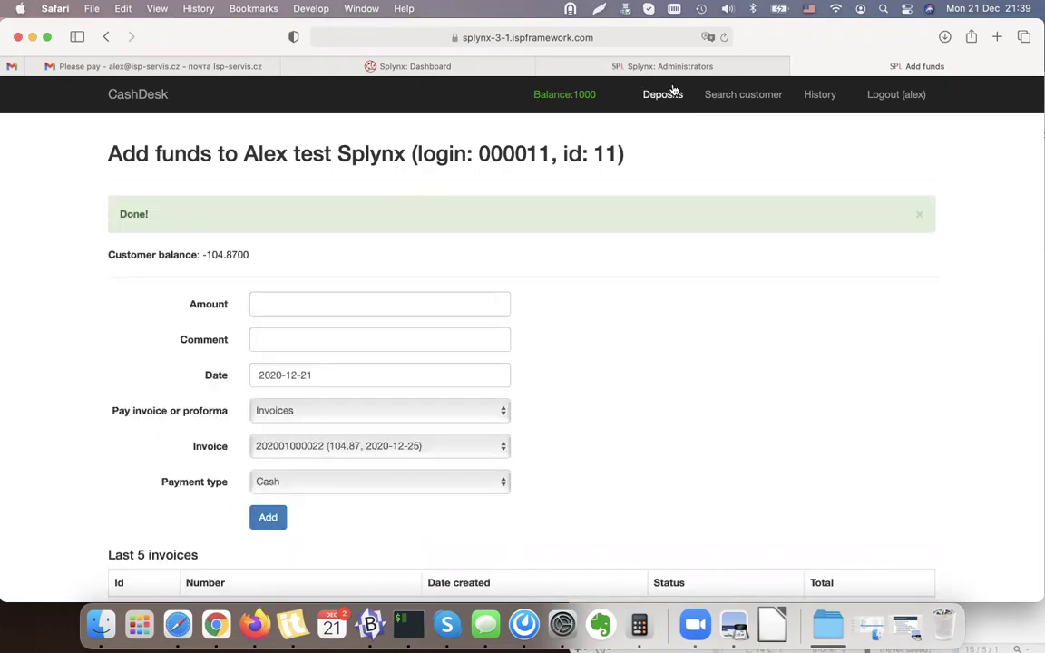
{"action": "left_click", "coordinate": [607, 67]}
Open Finance > Payments and refresh it to show the new 90.00 € 'Paying cash' entry.
{"action": "left_click", "coordinate": [64, 282]}
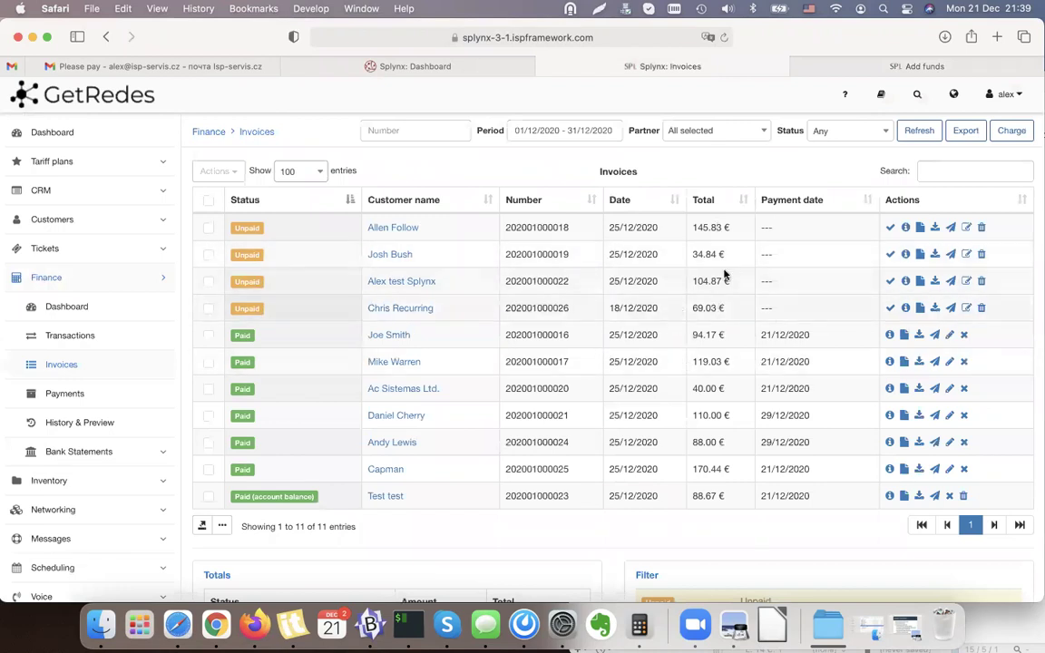
{"action": "left_click", "coordinate": [912, 66]}
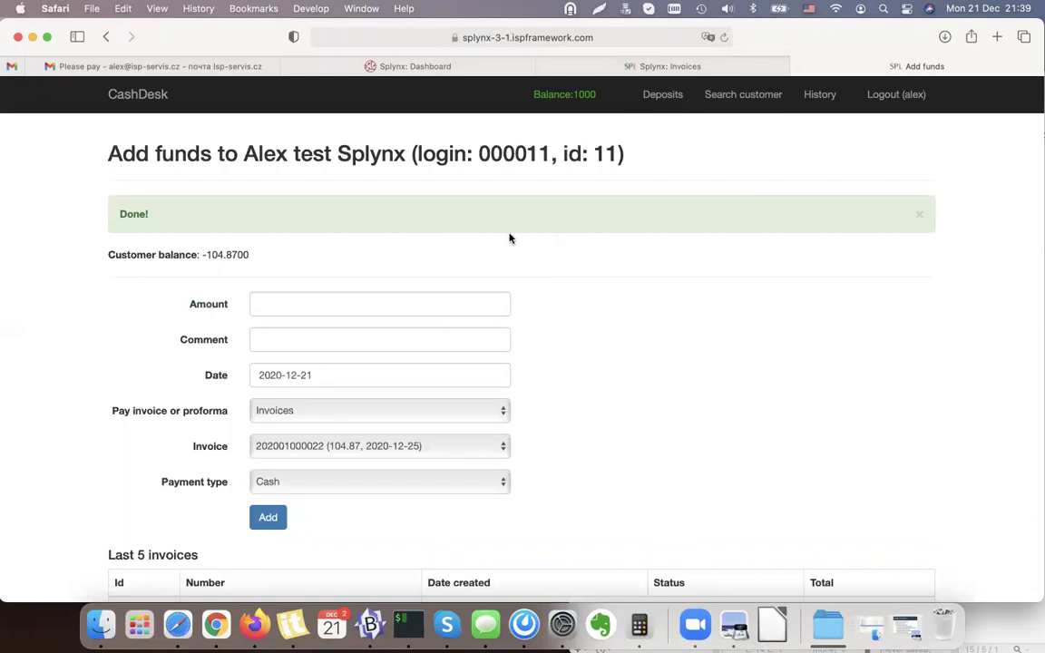
{"action": "scroll", "coordinate": [509, 238], "scroll_direction": "down", "scroll_amount": 5}
{"action": "scroll", "coordinate": [509, 237], "scroll_direction": "up", "scroll_amount": 5}
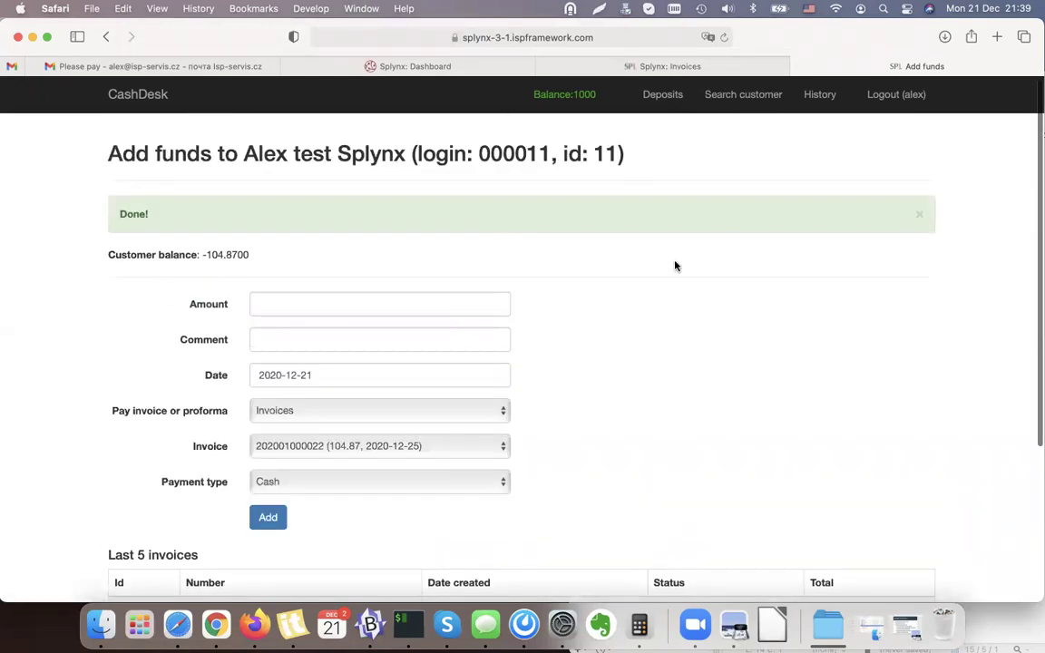
{"action": "left_click", "coordinate": [728, 68]}
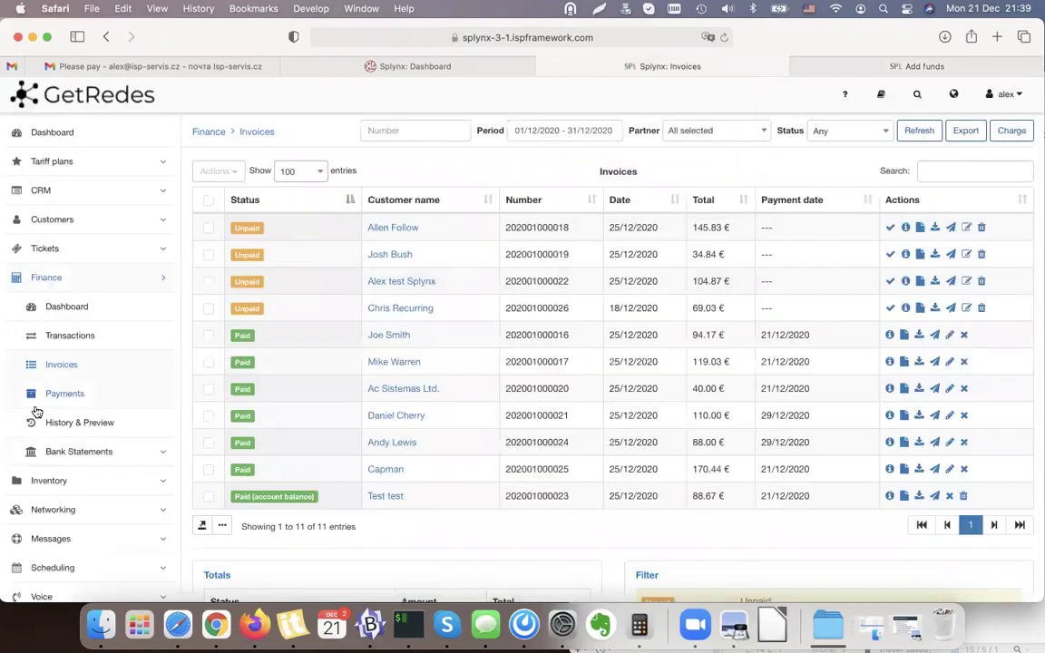
{"action": "left_click", "coordinate": [62, 393]}
{"action": "left_click", "coordinate": [966, 131]}
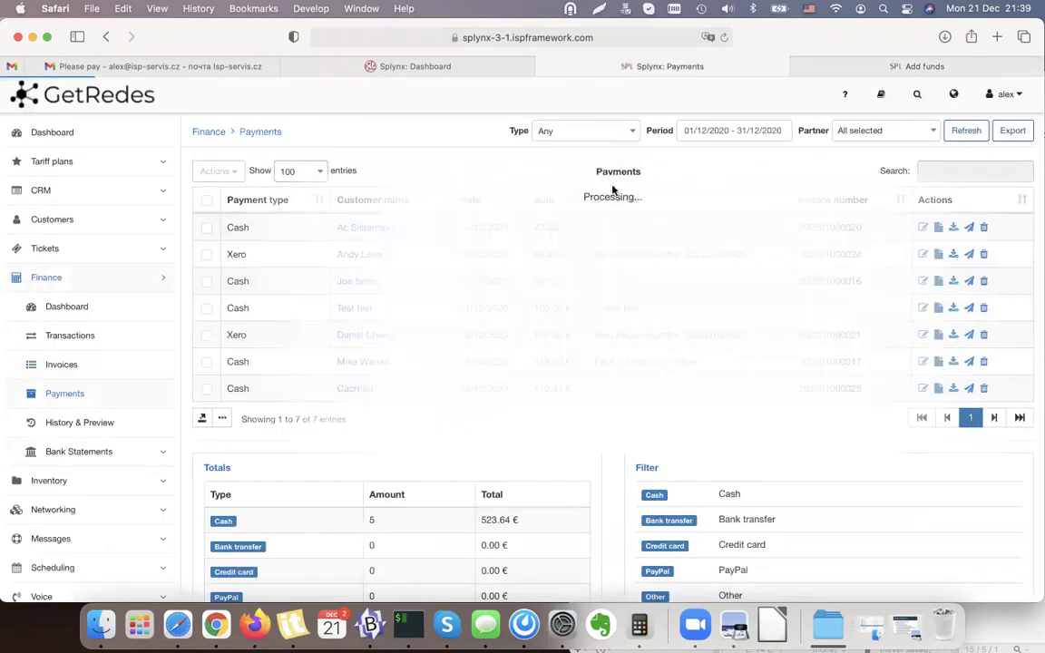
{"action": "left_click_drag", "start_coordinate": [541, 280], "coordinate": [348, 285]}
{"action": "left_click", "coordinate": [800, 283]}
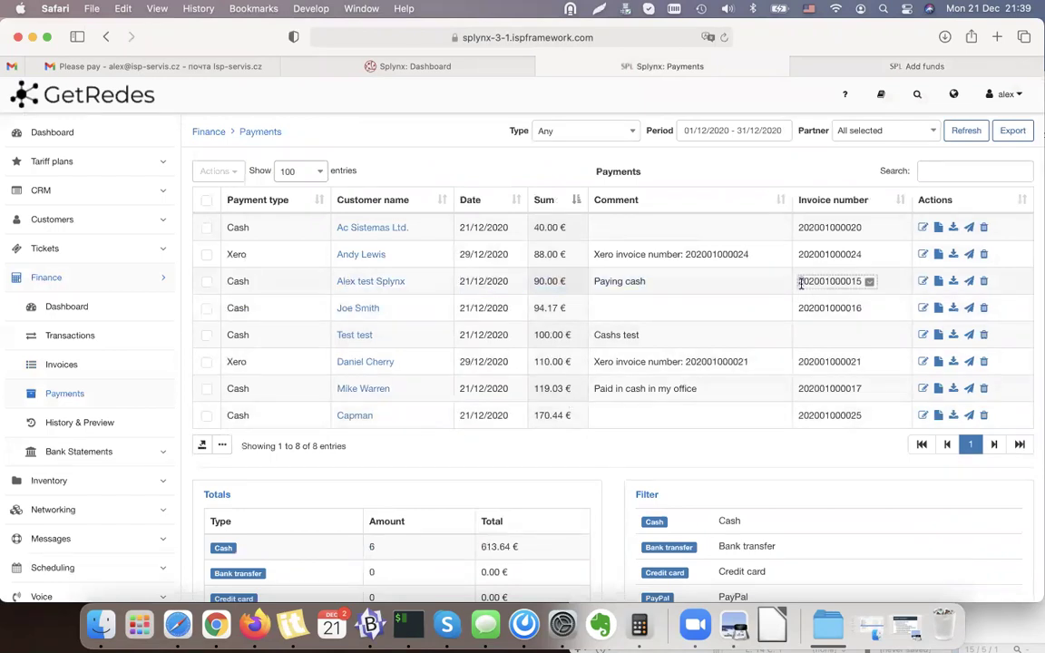